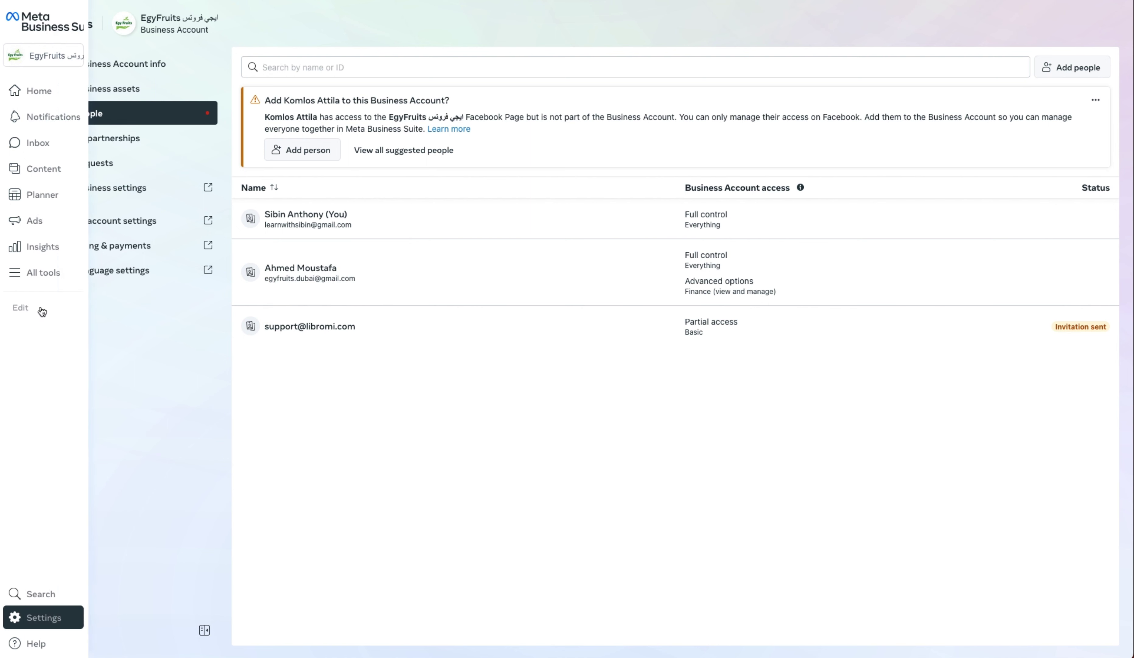
- Expand the left navigation rail on the Settings People page
mouse_move(16, 26)
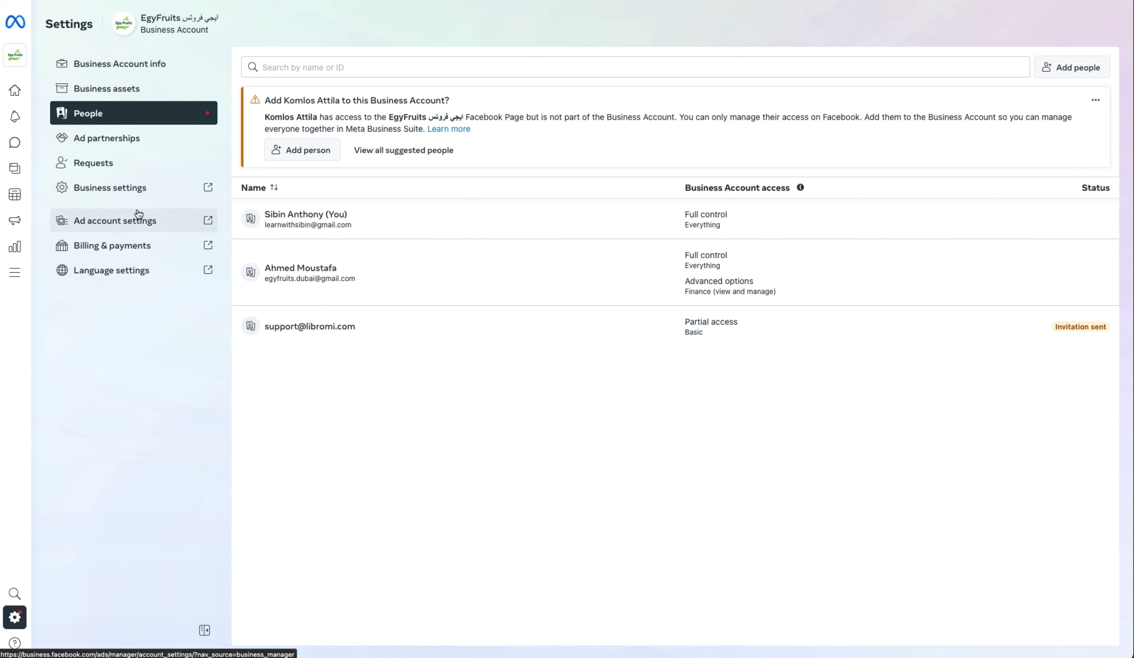
- Review the EGY FRUITS WhatsApp account and Security Center in Business settings, ending on Business info
left_click(146, 188)
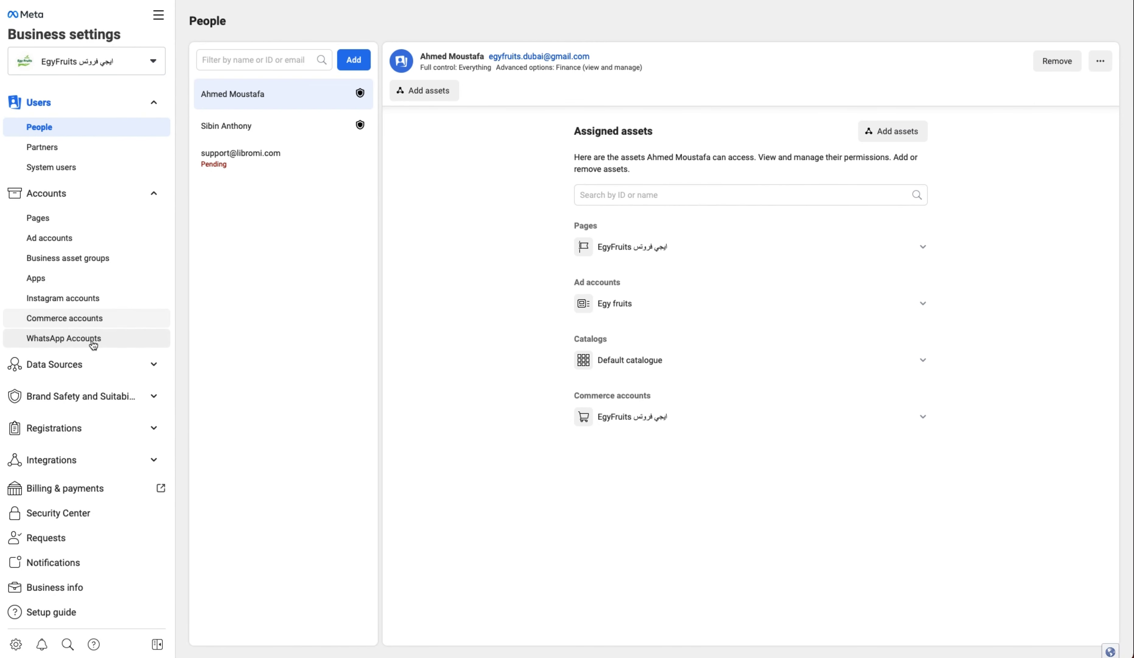
left_click(79, 345)
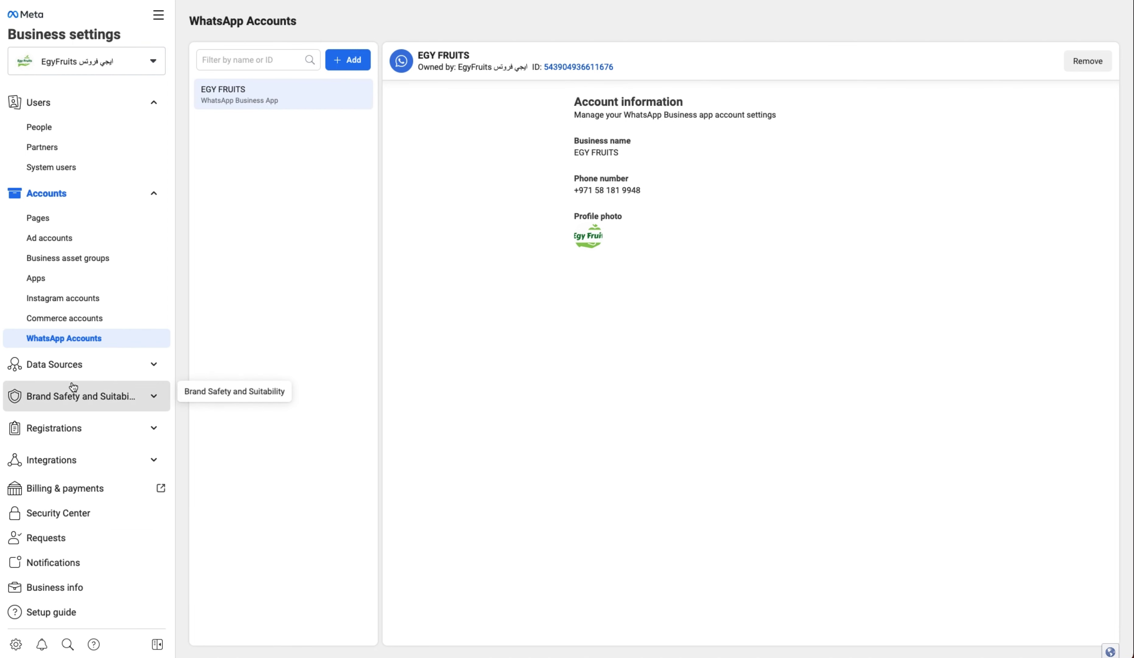
left_click(79, 514)
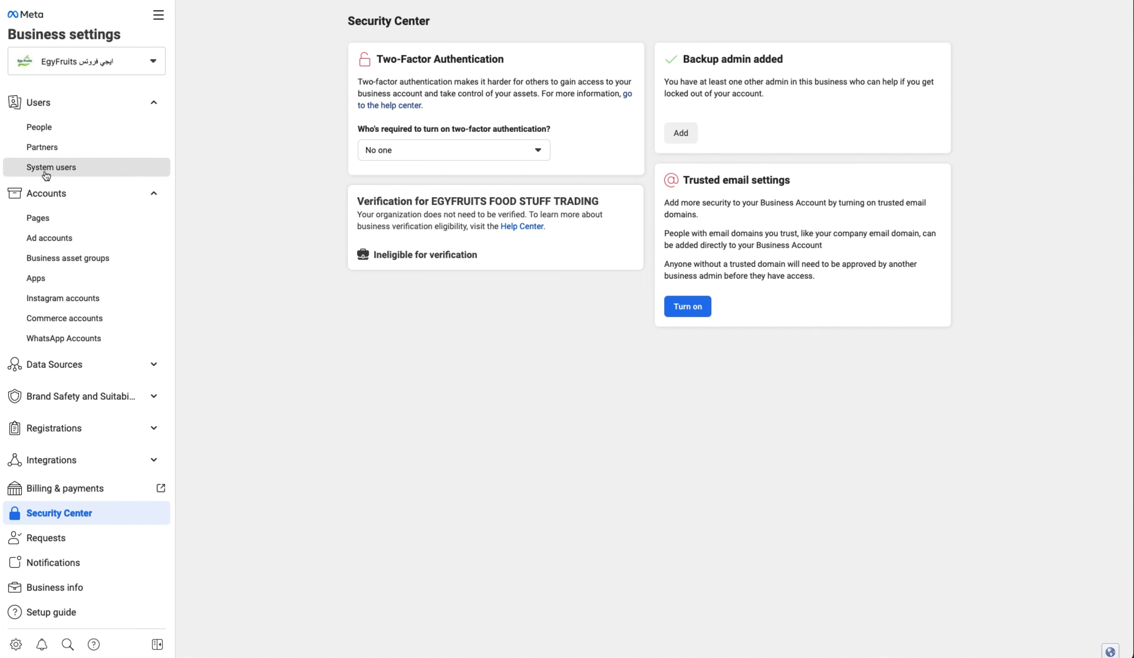
left_click(103, 583)
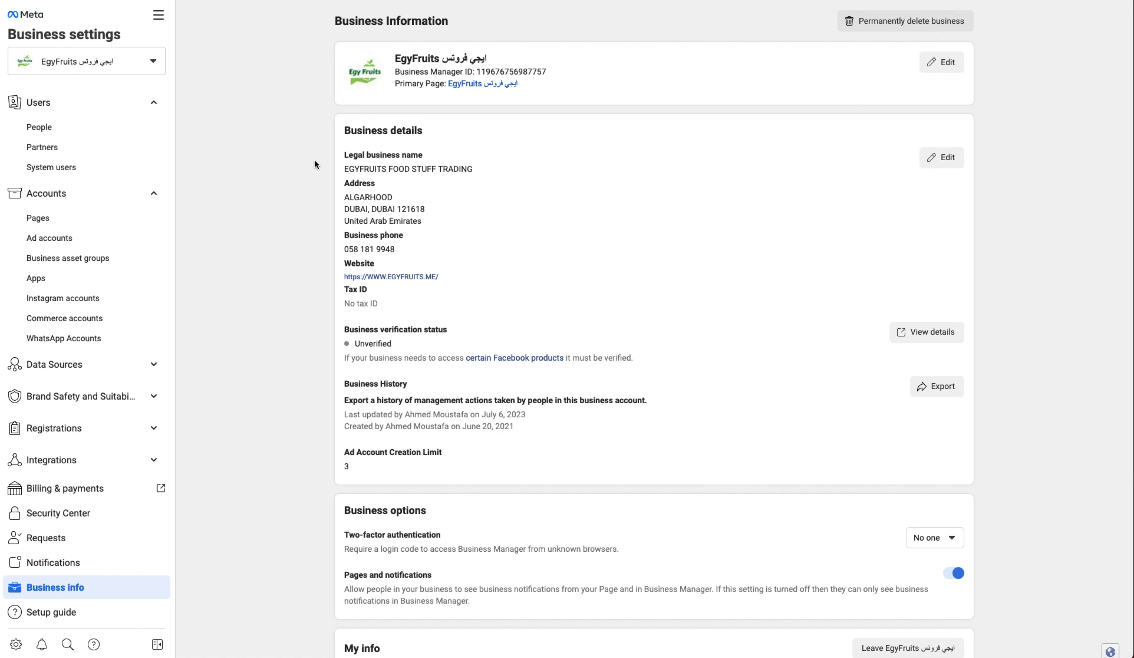
- Inspect the EGYFRUITS FOOD STUFF TRADING business details without saving, then go to the Apps page
left_click(943, 158)
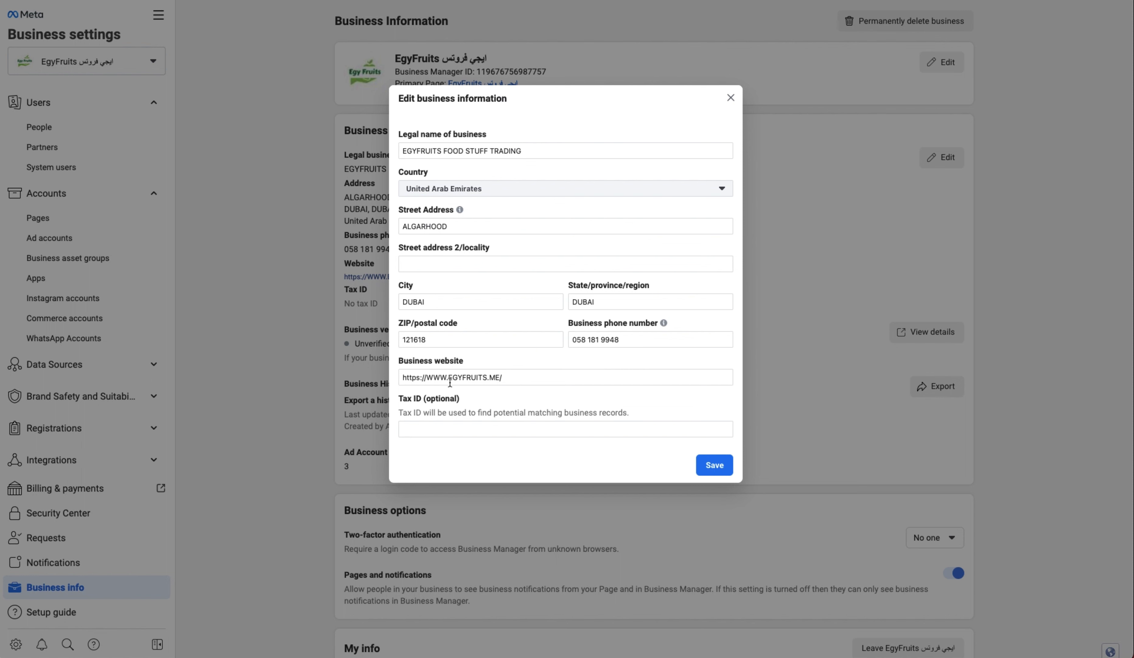
left_click(731, 98)
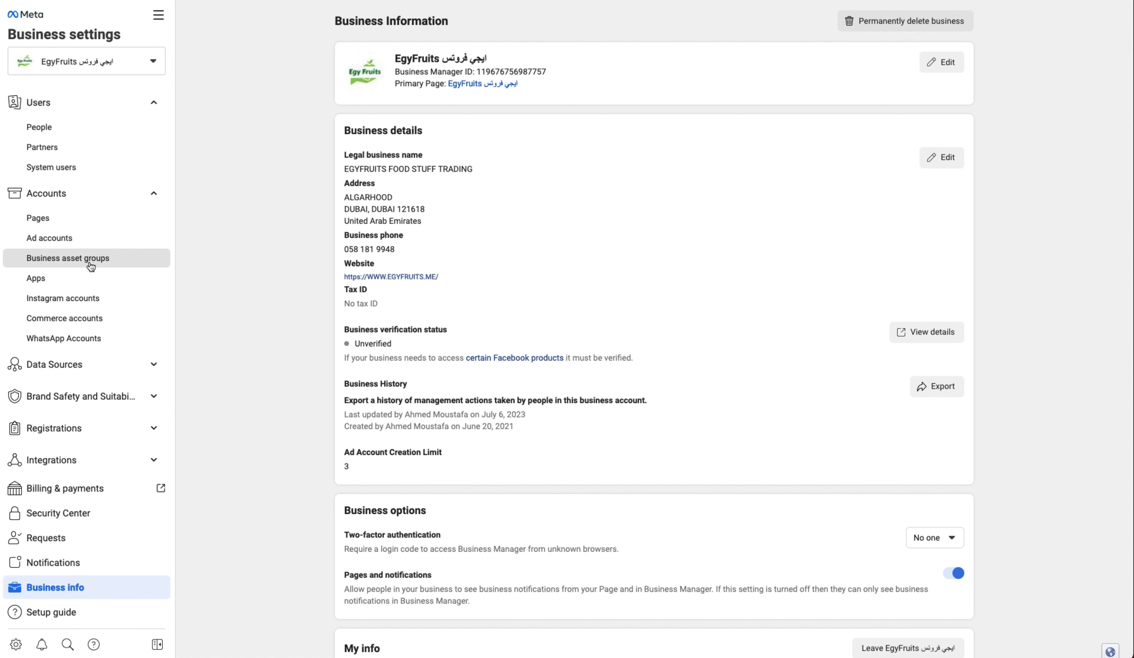
left_click(73, 285)
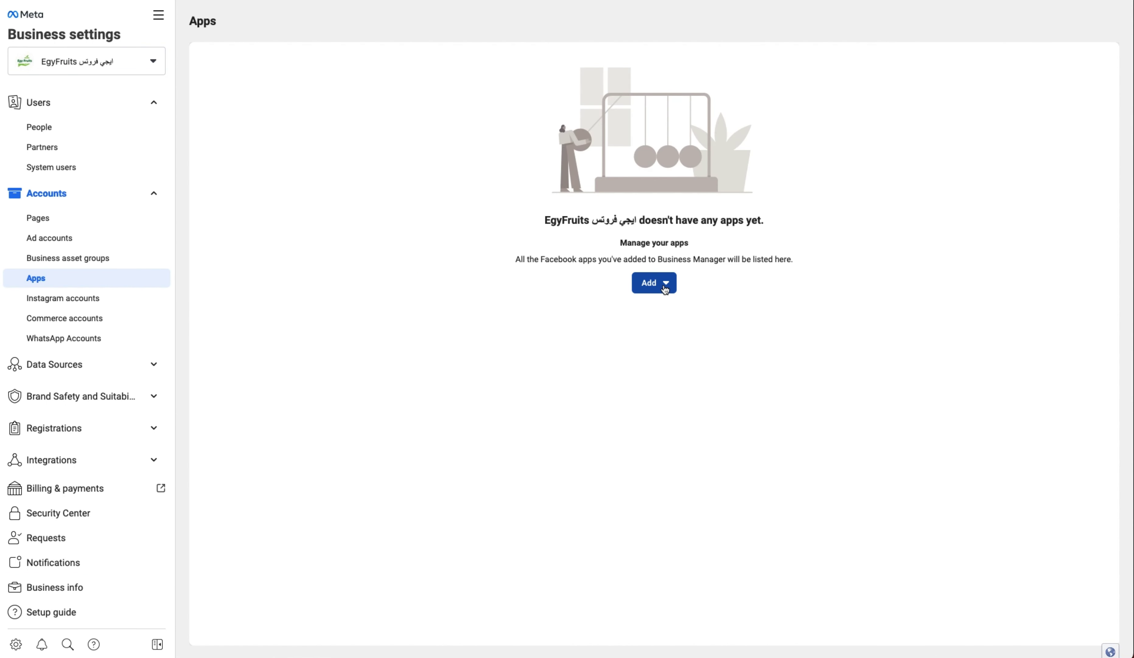
- Show the Add app choices: Connect, Request Access and Create a new app ID
left_click(668, 288)
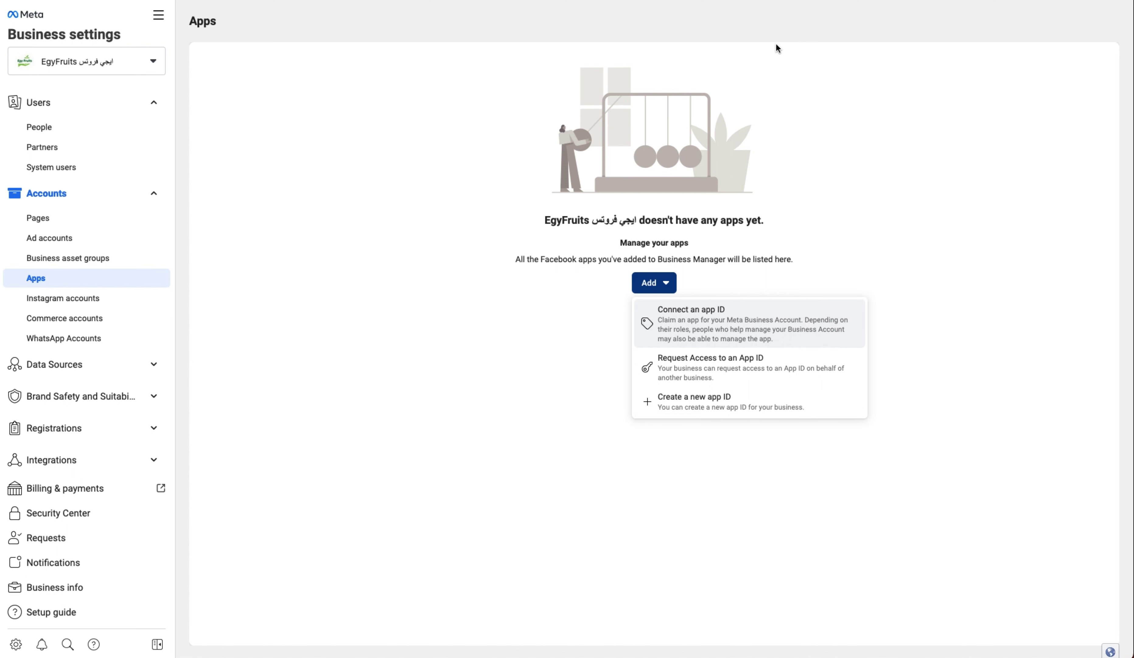
left_click(830, 160)
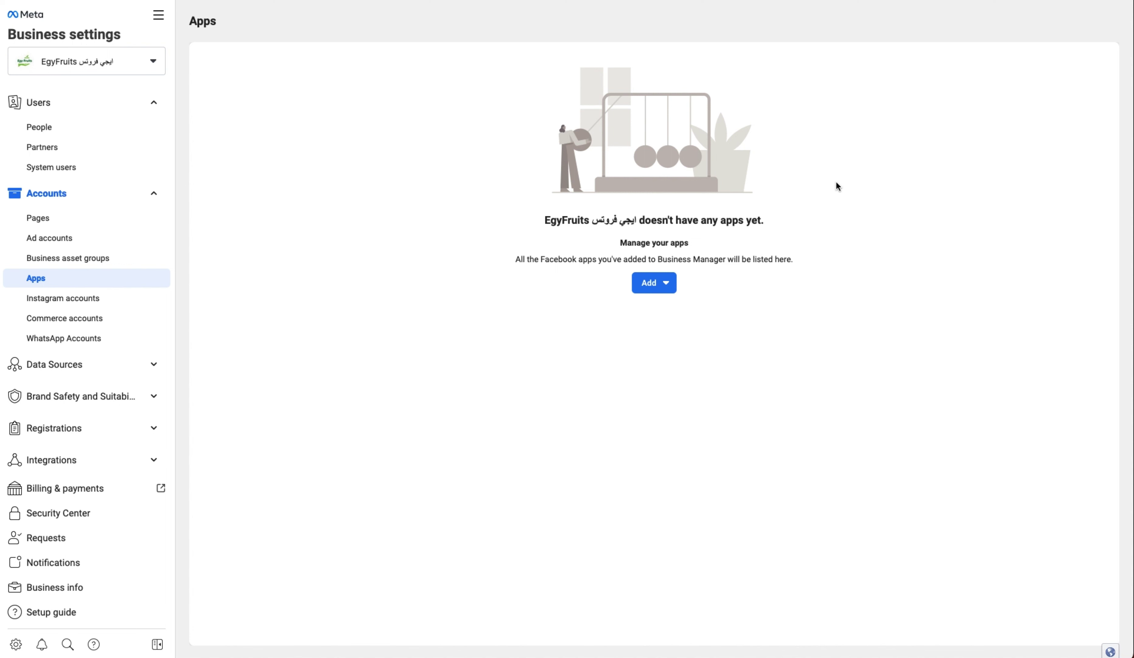
left_click(672, 284)
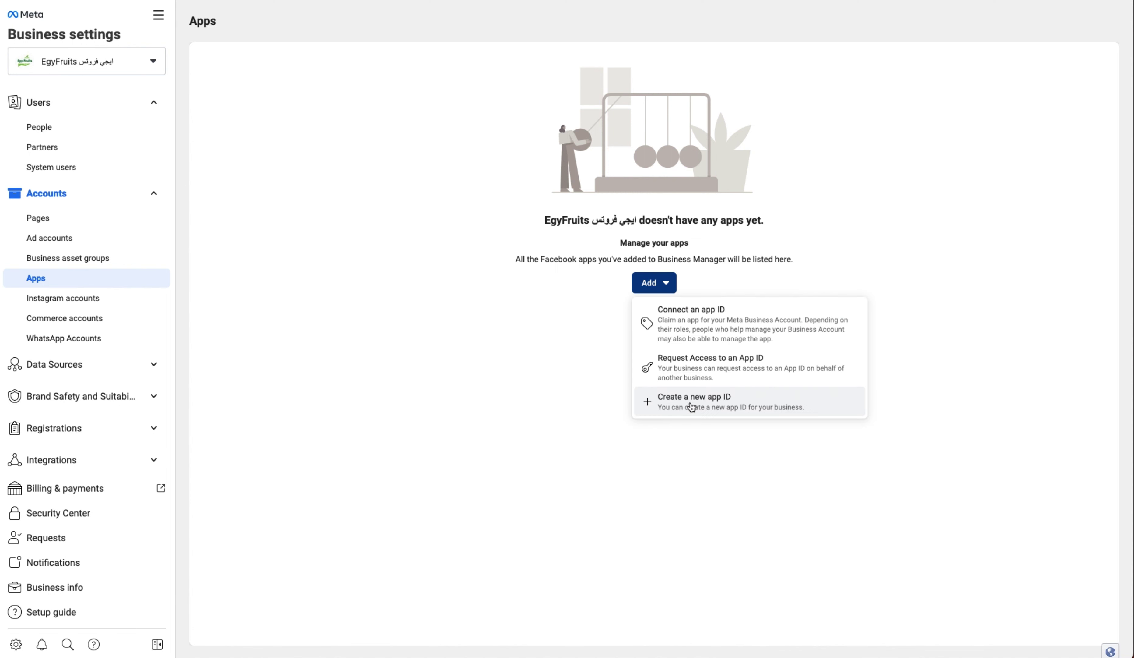
- Start a new app with the Other use case and Business type, copying the name EgyFruits
left_click(718, 405)
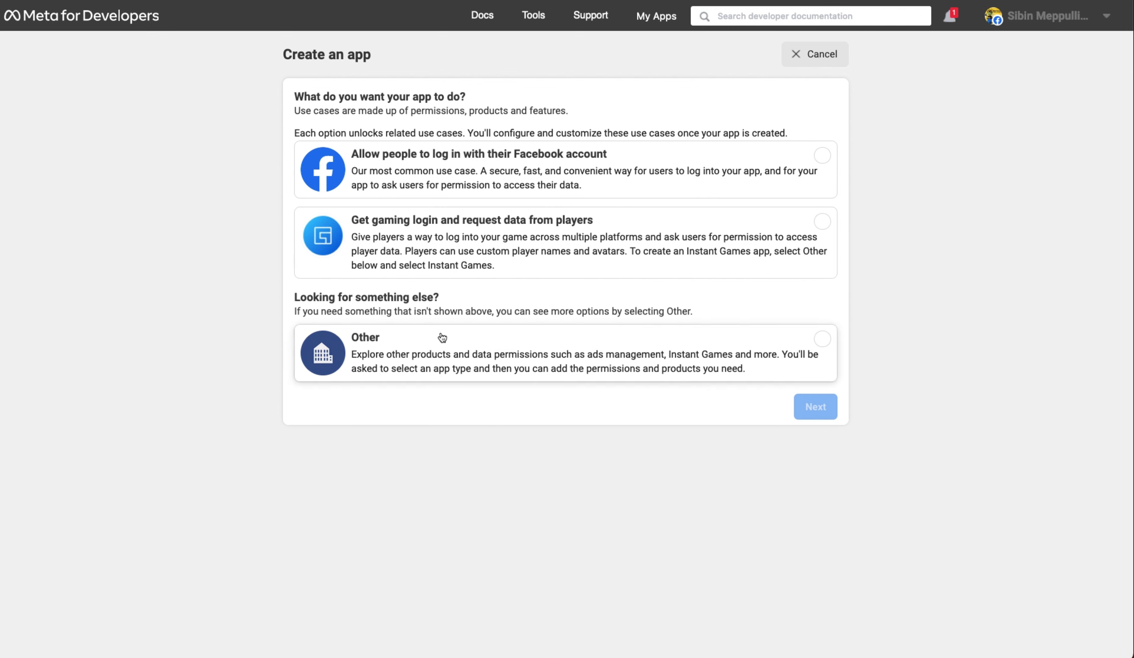
left_click(718, 355)
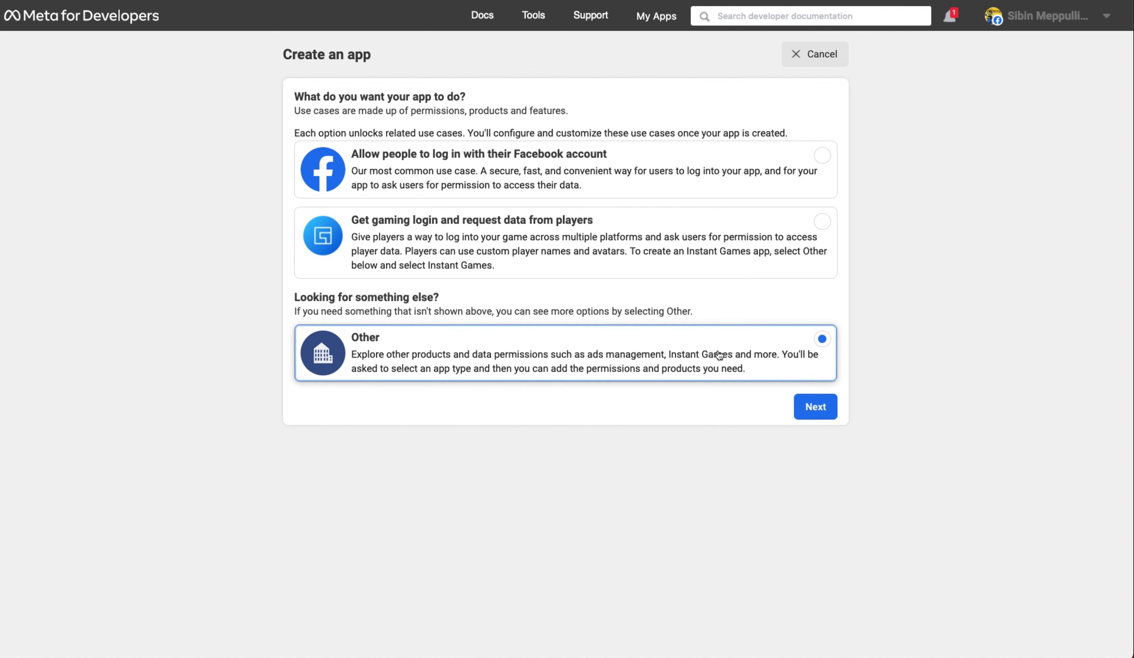
left_click(816, 407)
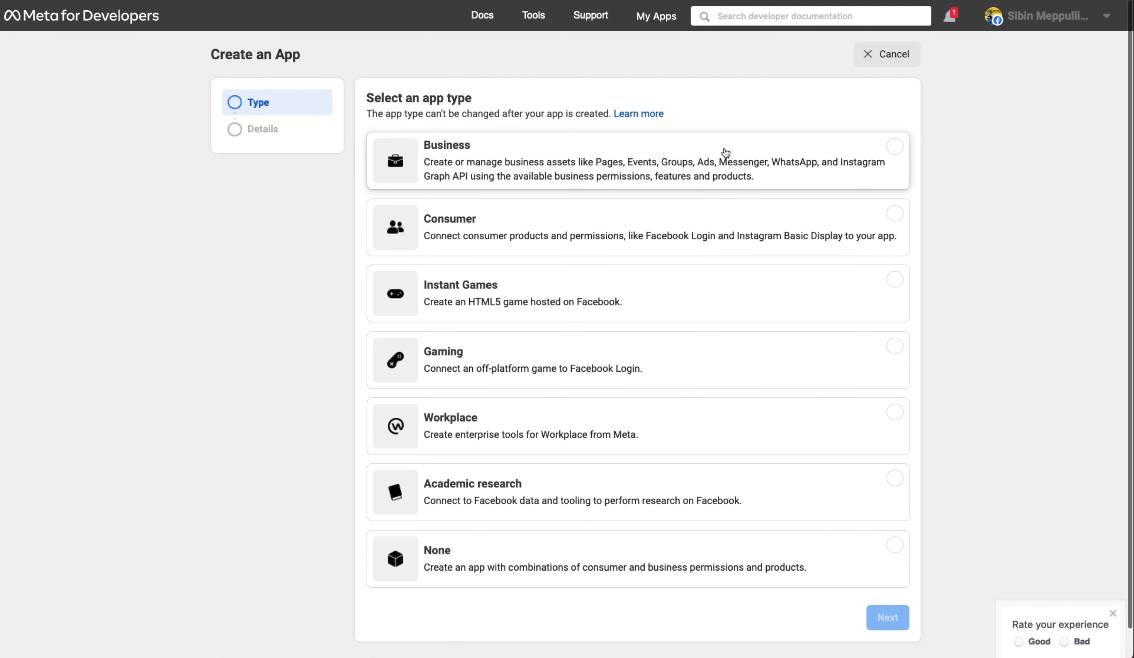
left_click(736, 157)
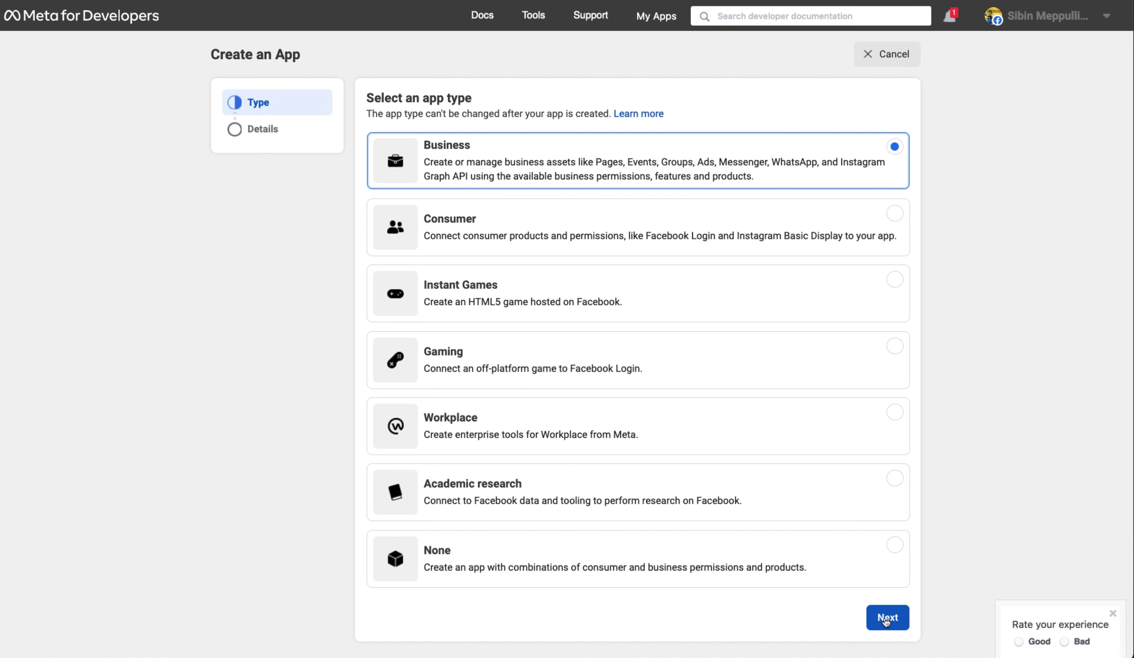
left_click(886, 619)
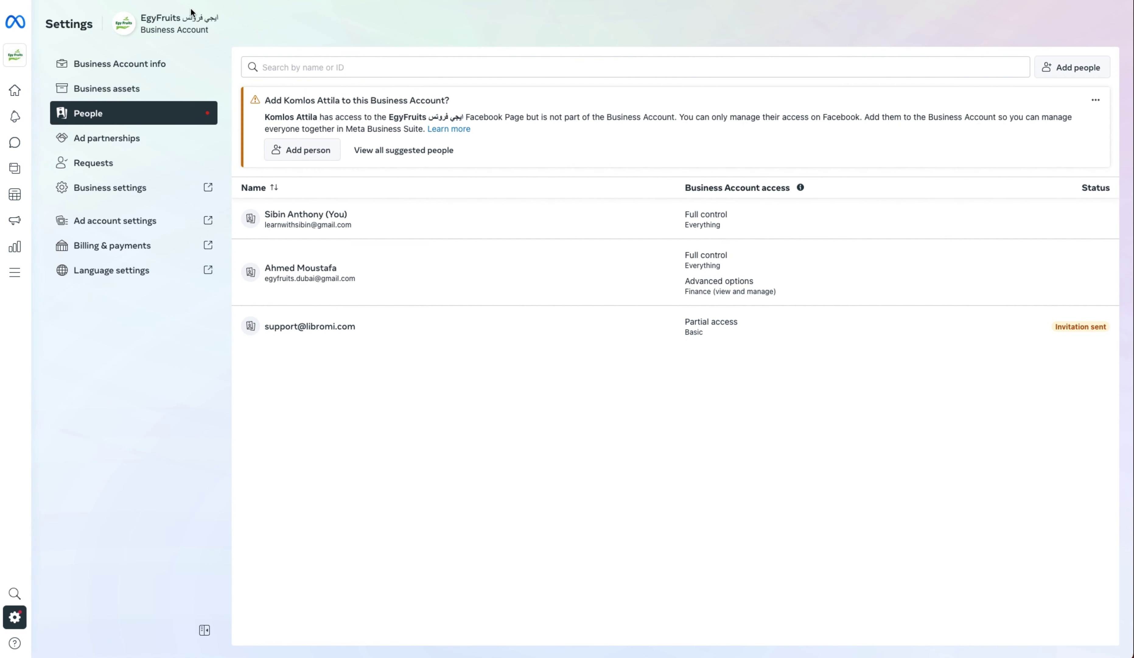
left_click_drag(141, 18, 181, 16)
key("super+c")
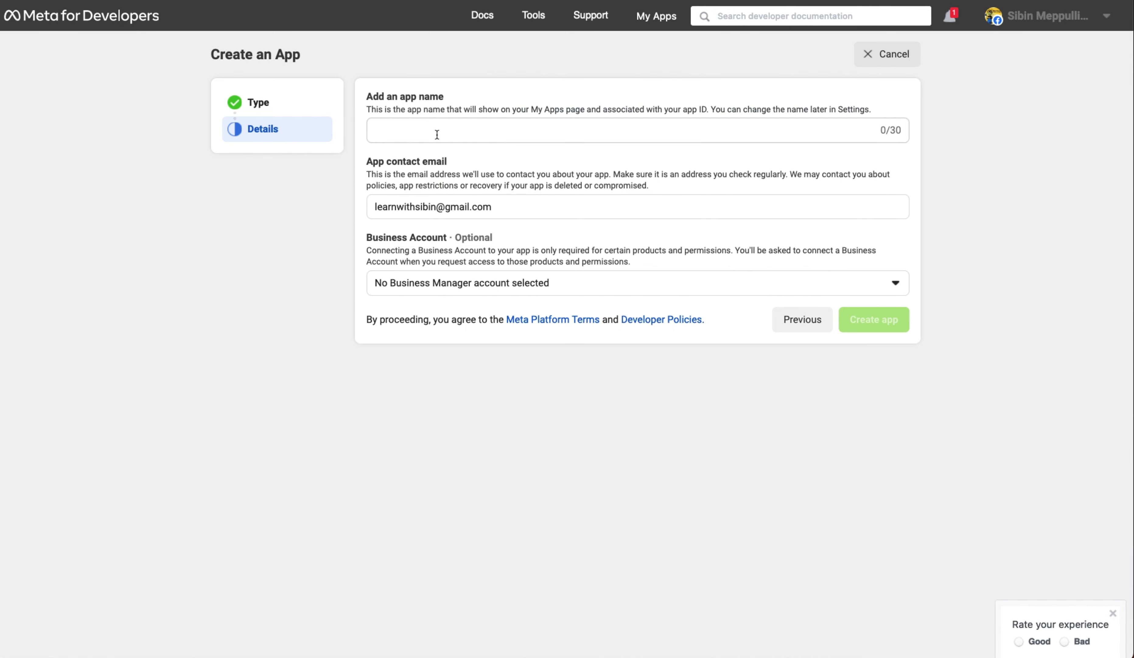
- Create app 'EgyFruits' with Libromi's support e-mail as contact, linked to the EgyFruits business account
left_click(435, 136)
key("super+v")
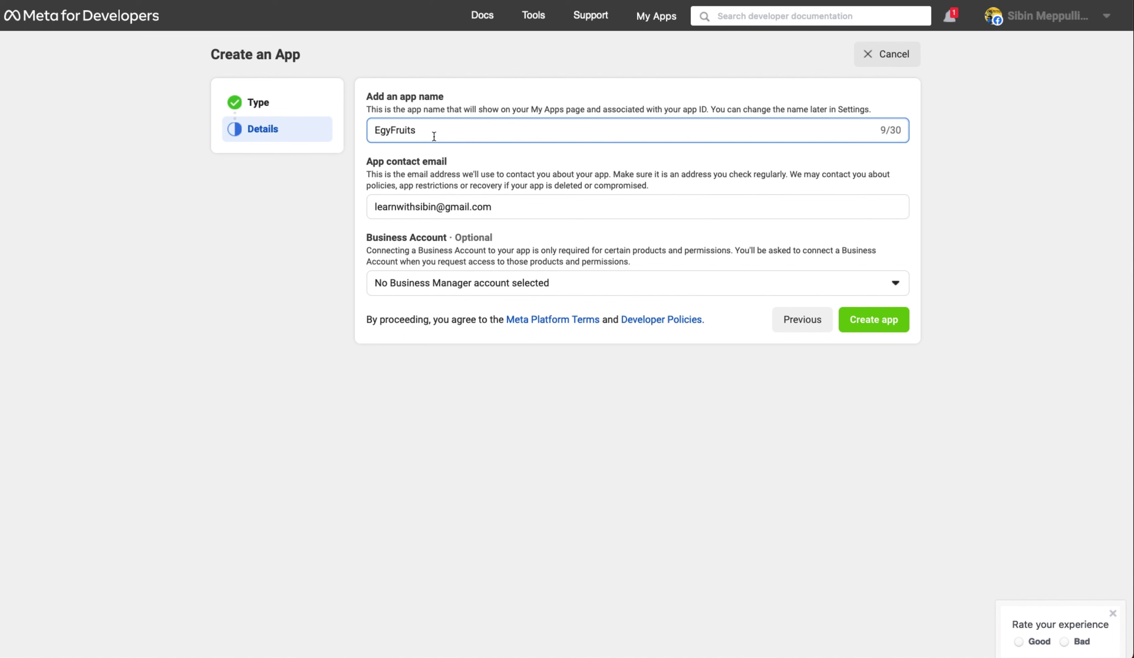
left_click(484, 211)
key("super+a")
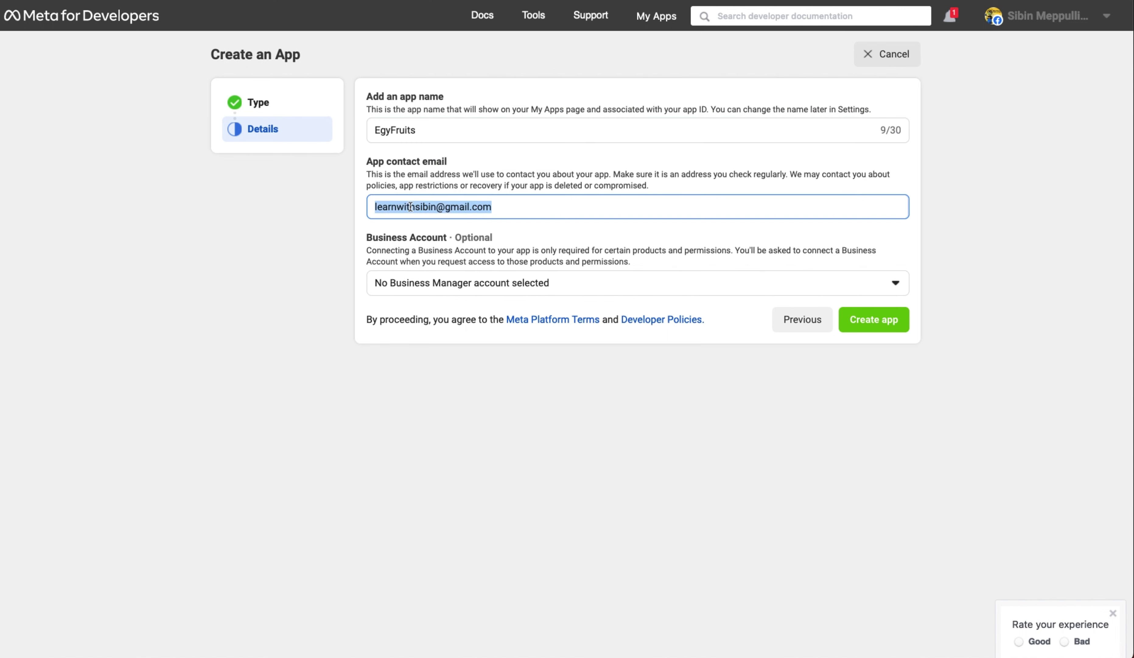
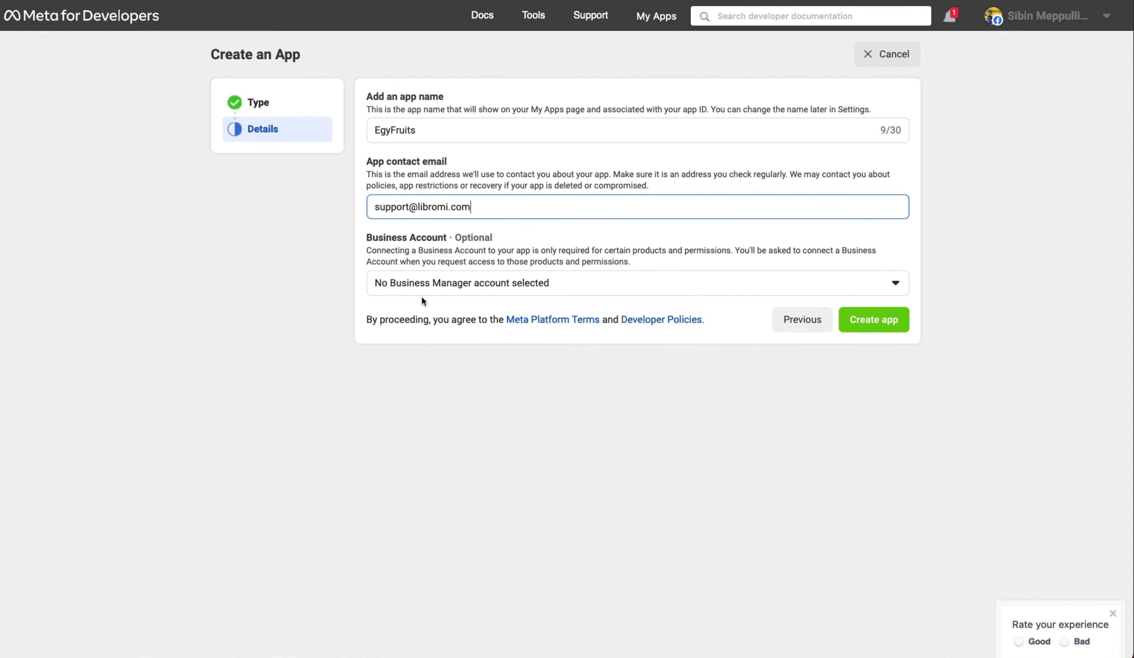
left_click(423, 300)
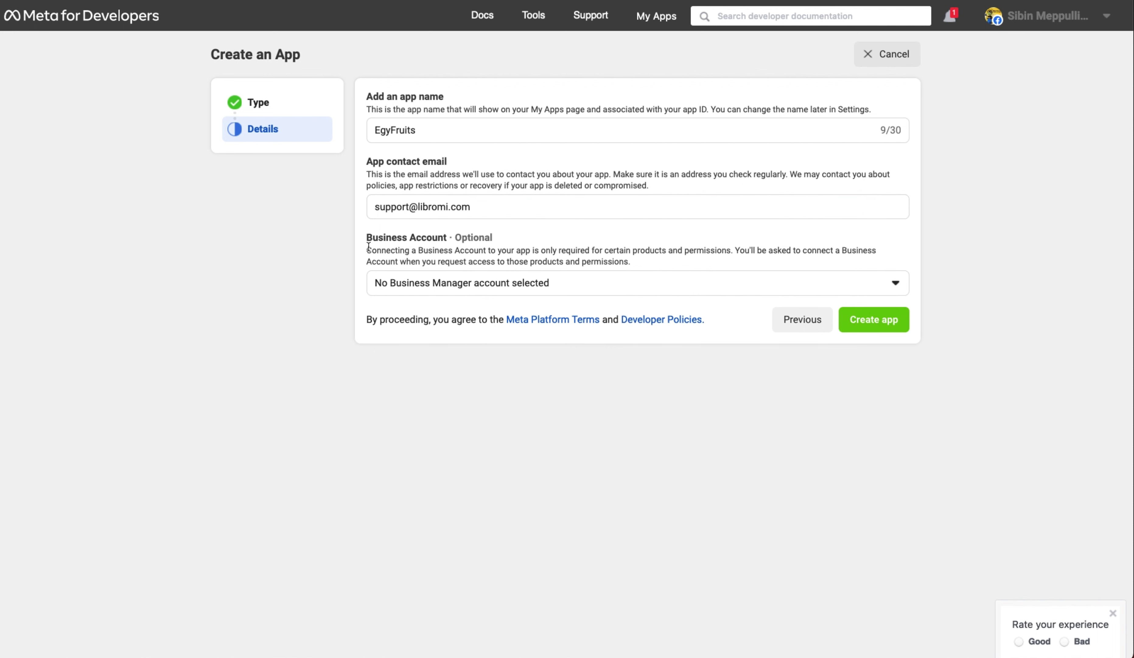
left_click(460, 288)
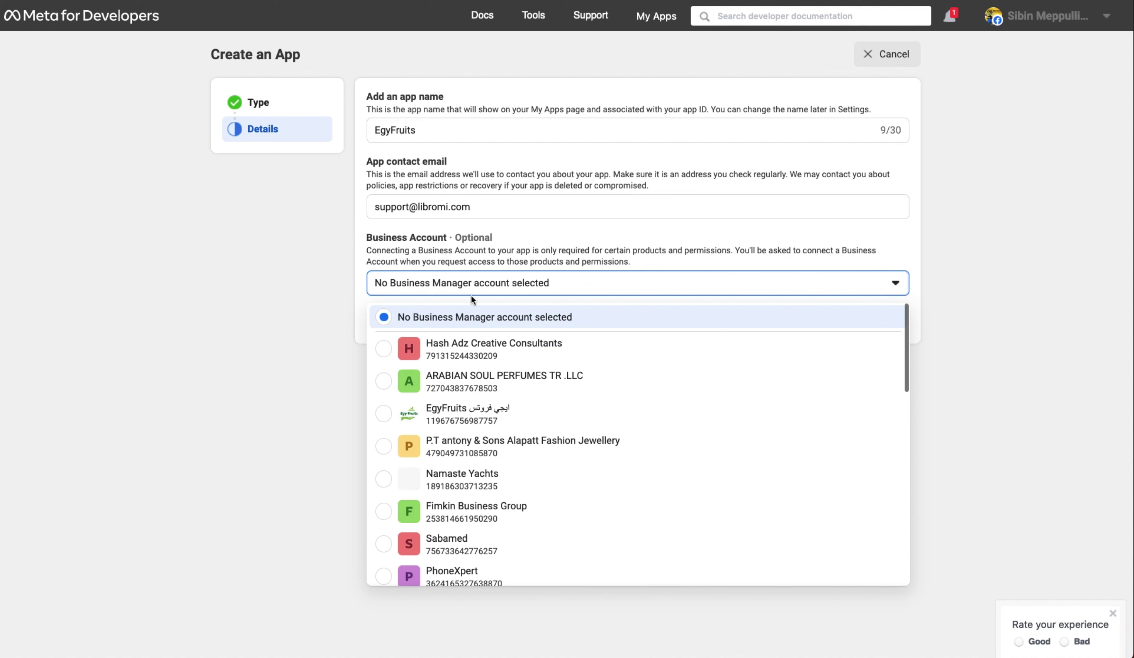
left_click(510, 412)
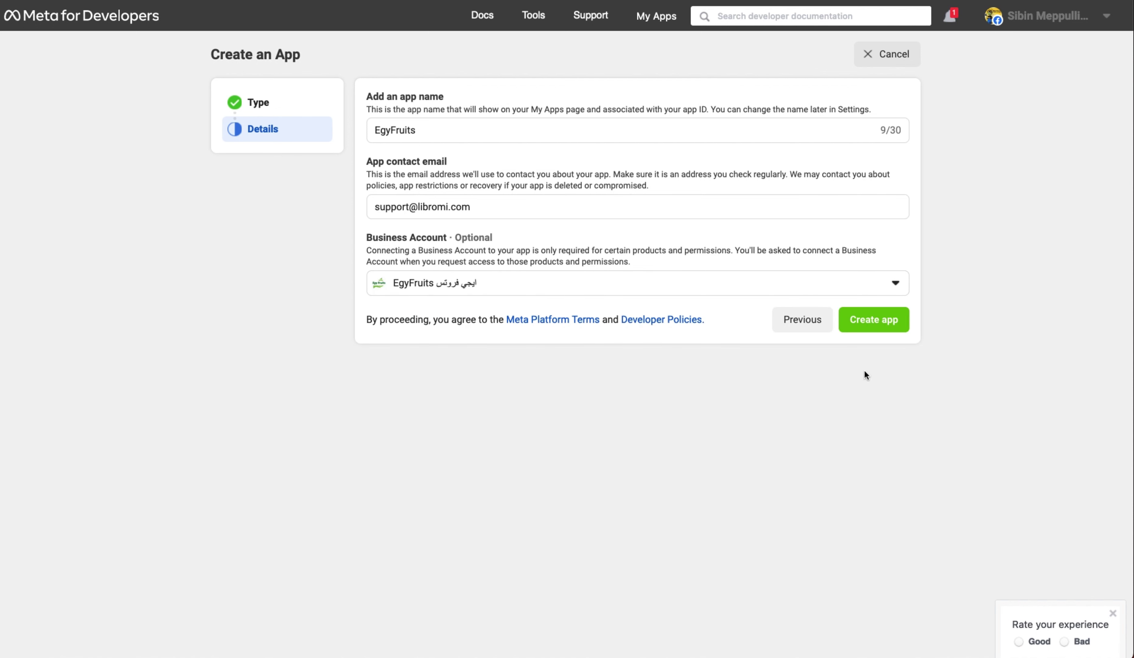
left_click(882, 323)
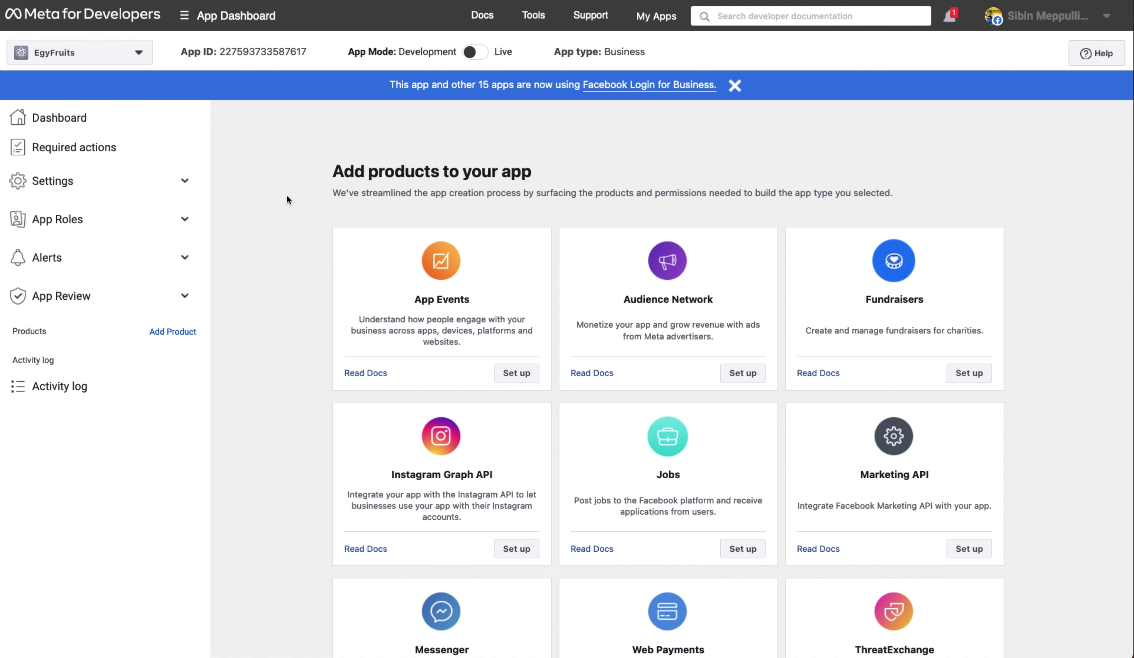
- Add the WhatsApp product for the EgyFruits business account and open its API Setup page
scroll(288, 213, "down", 10)
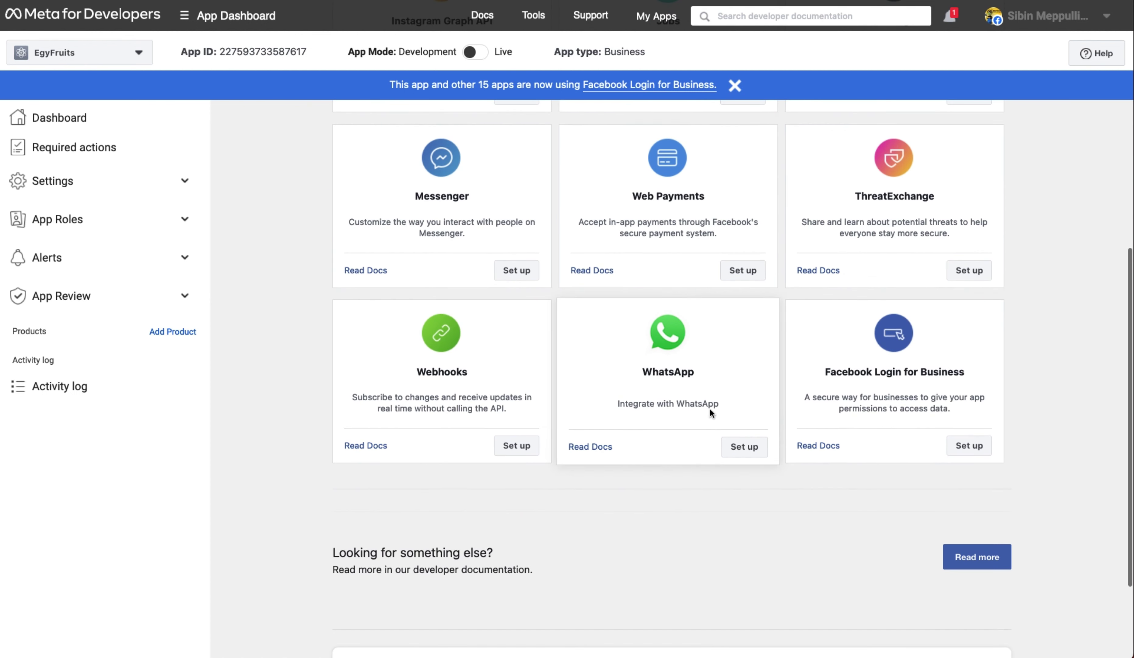
left_click(746, 448)
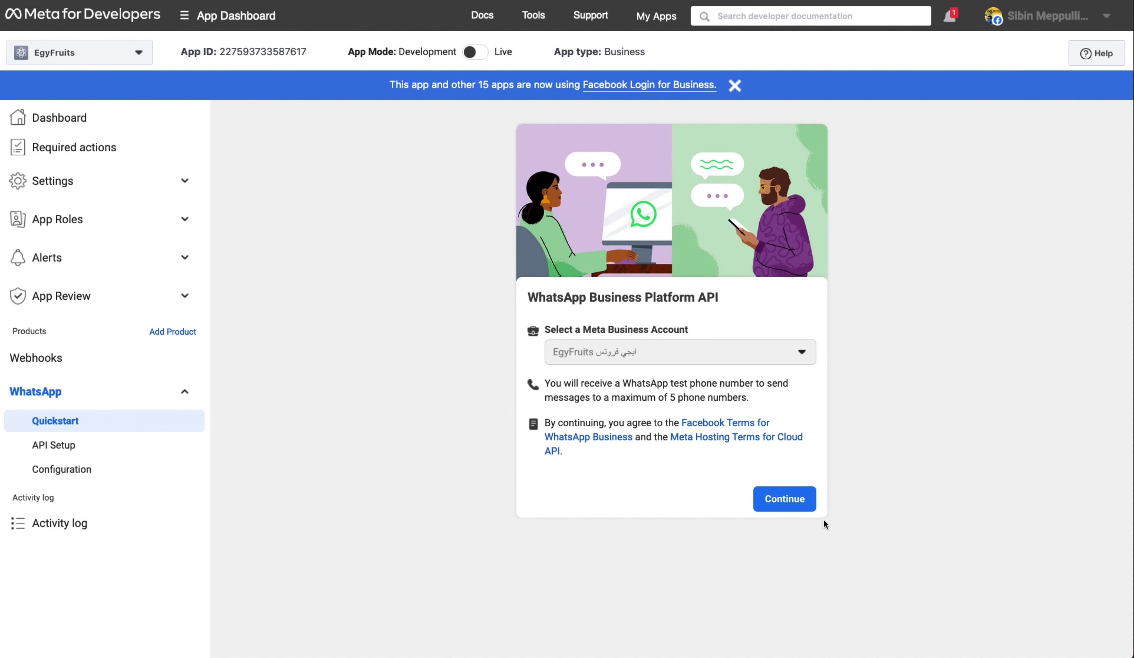
left_click(796, 497)
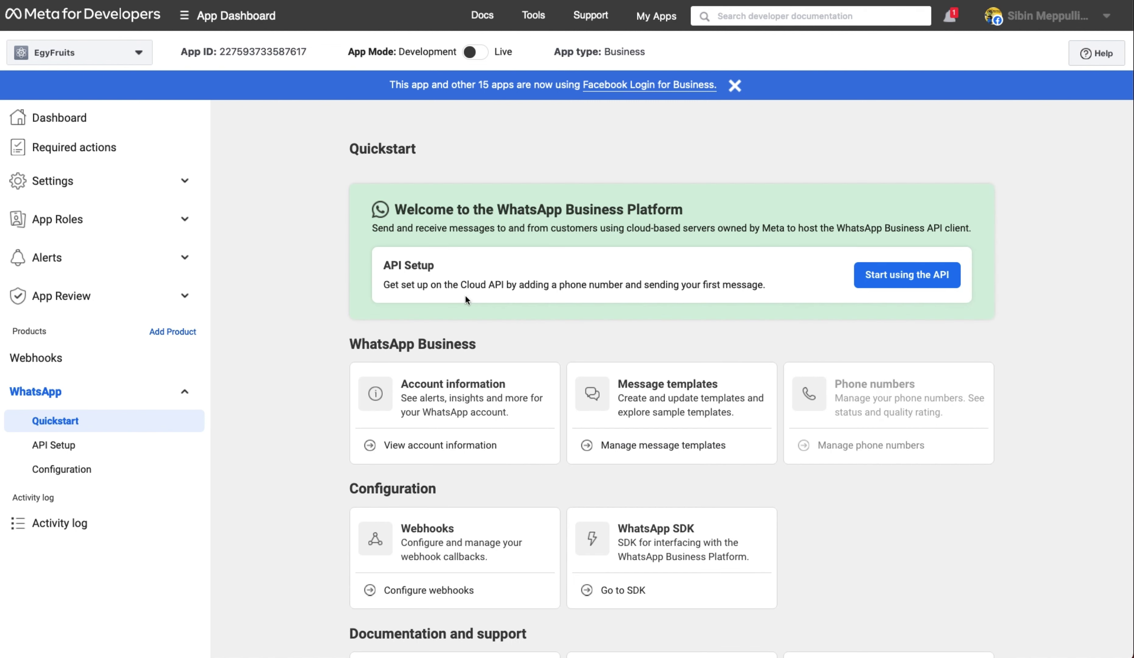
scroll(316, 452, "down", 3)
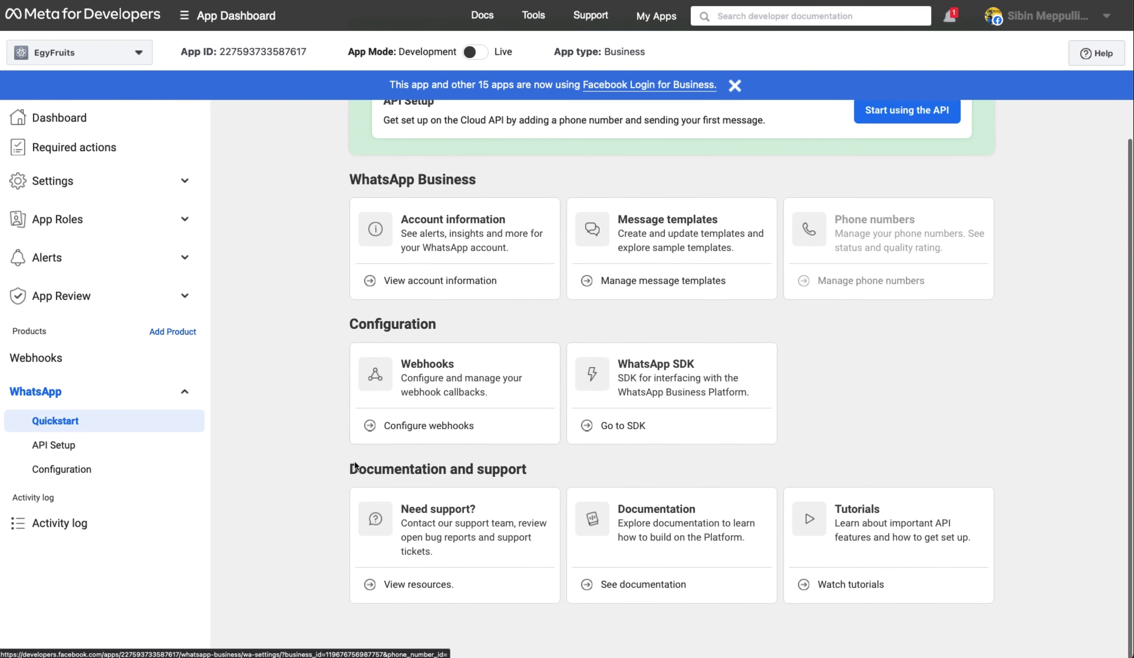
scroll(271, 434, "up", 4)
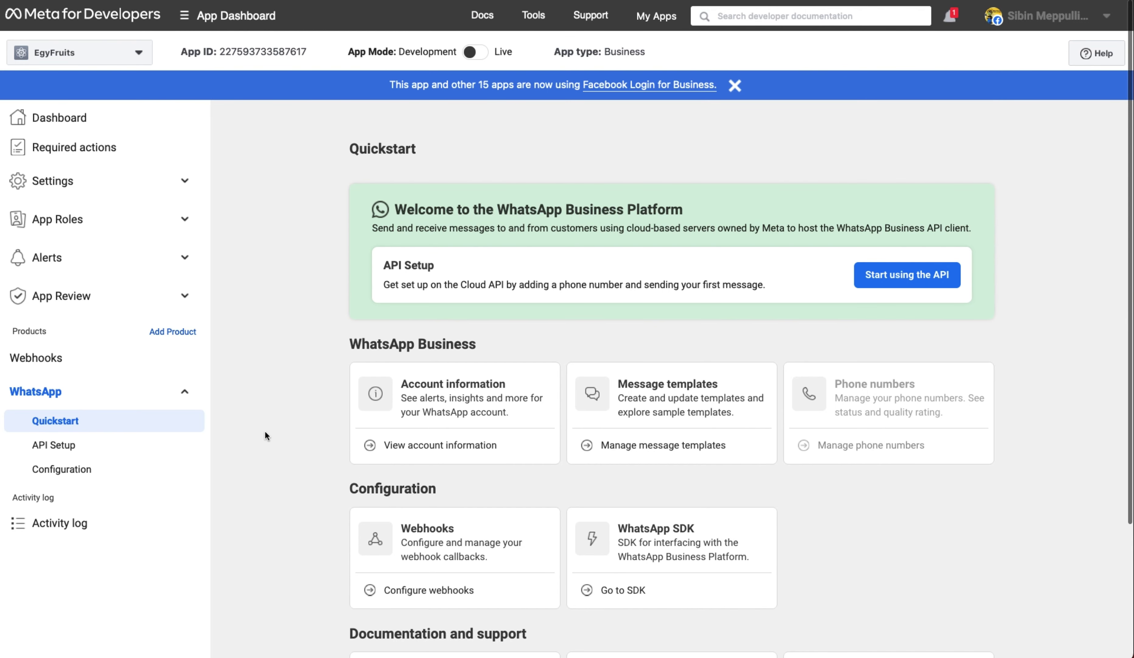
left_click(913, 280)
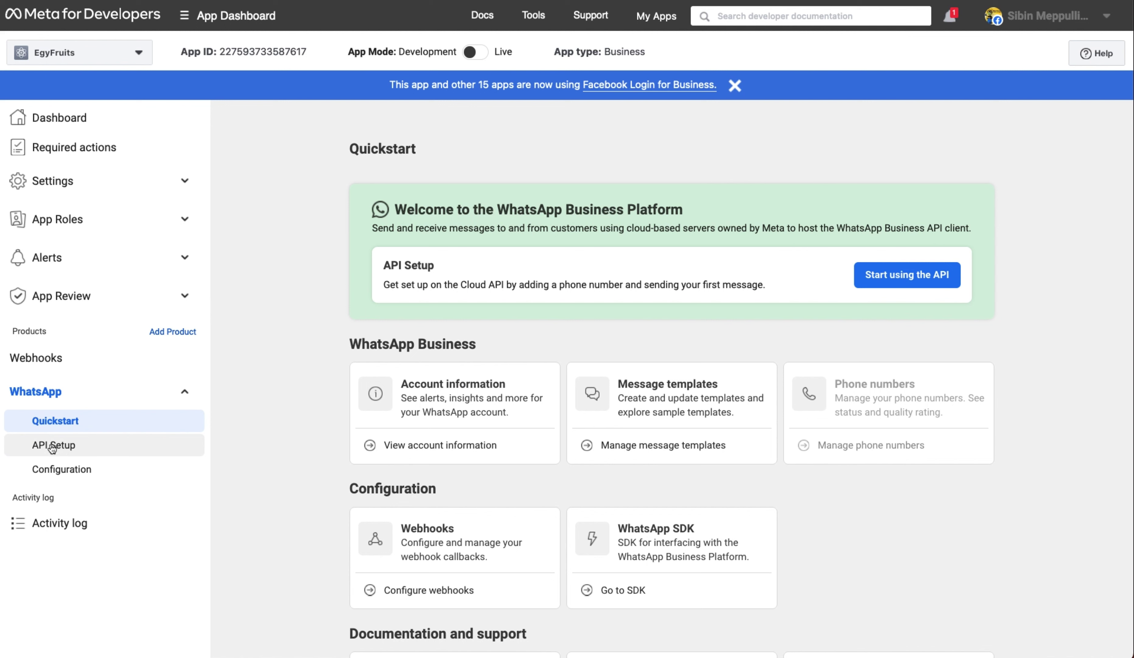
left_click(914, 280)
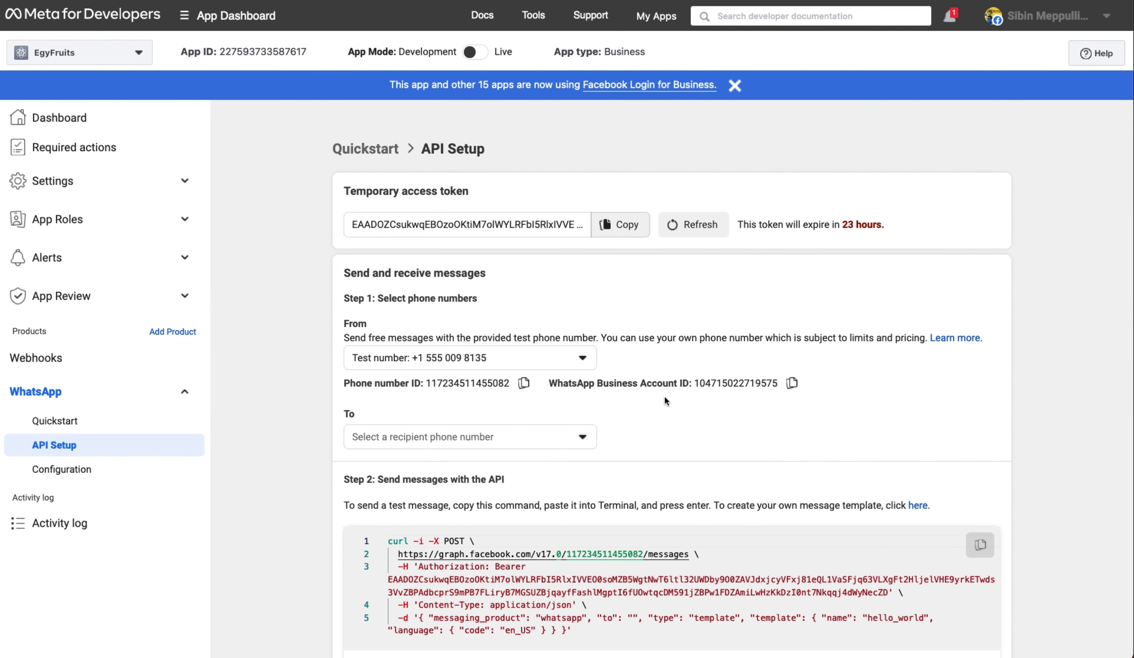
- Begin adding a phone number from Step 5 of the API Setup page
scroll(664, 401, "down", 3)
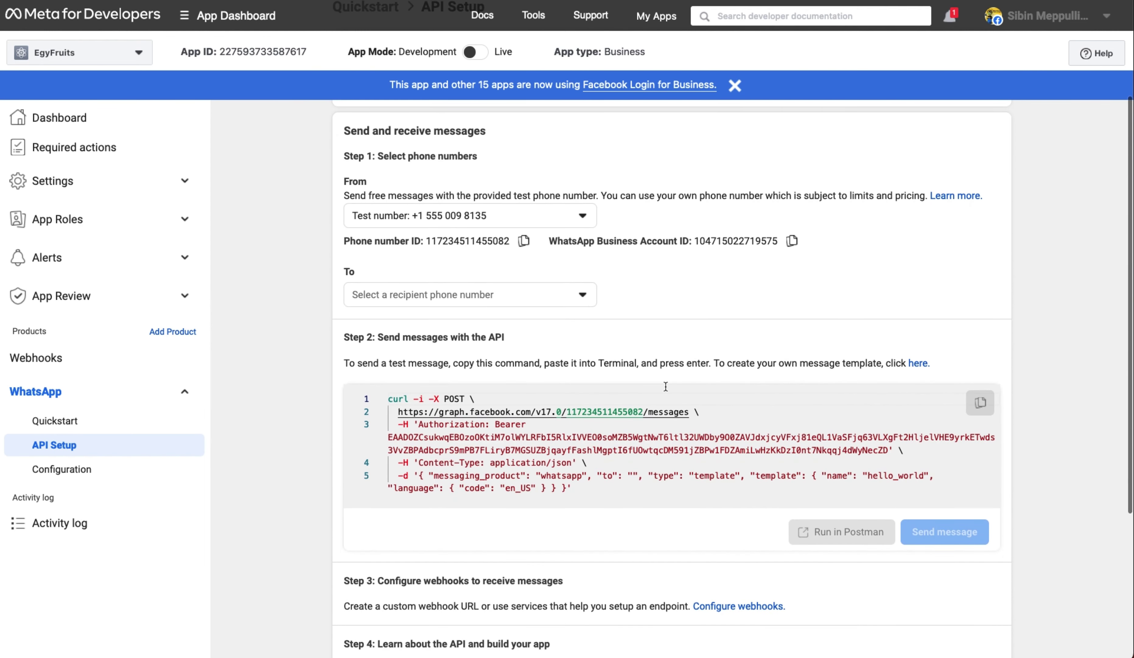
scroll(601, 551, "down", 5)
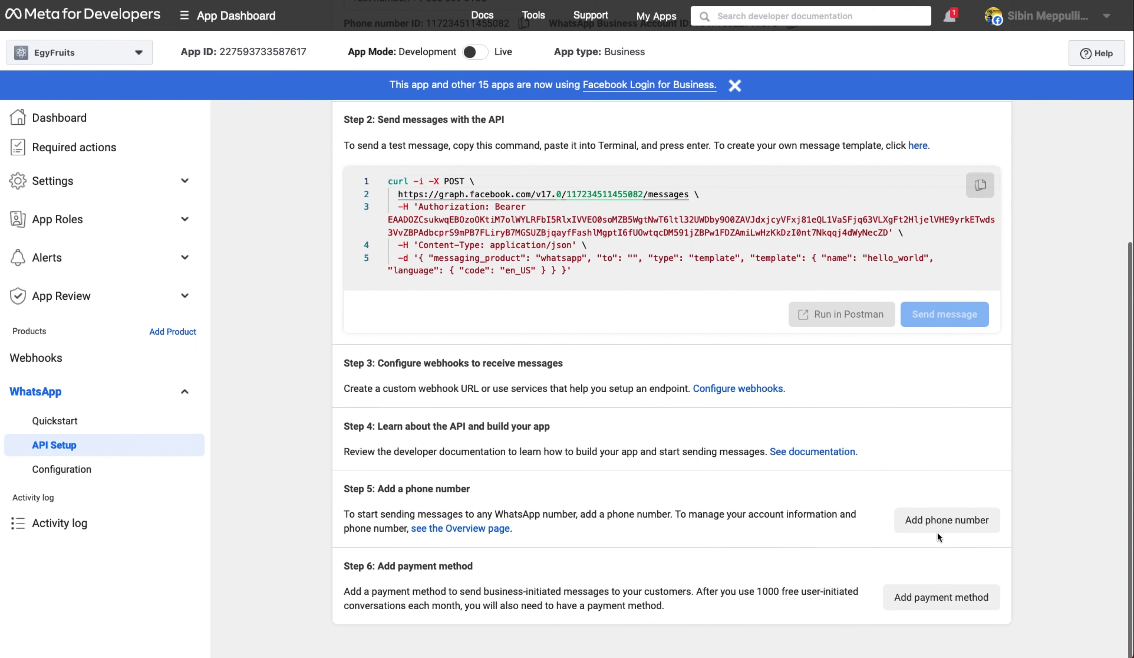
left_click(944, 521)
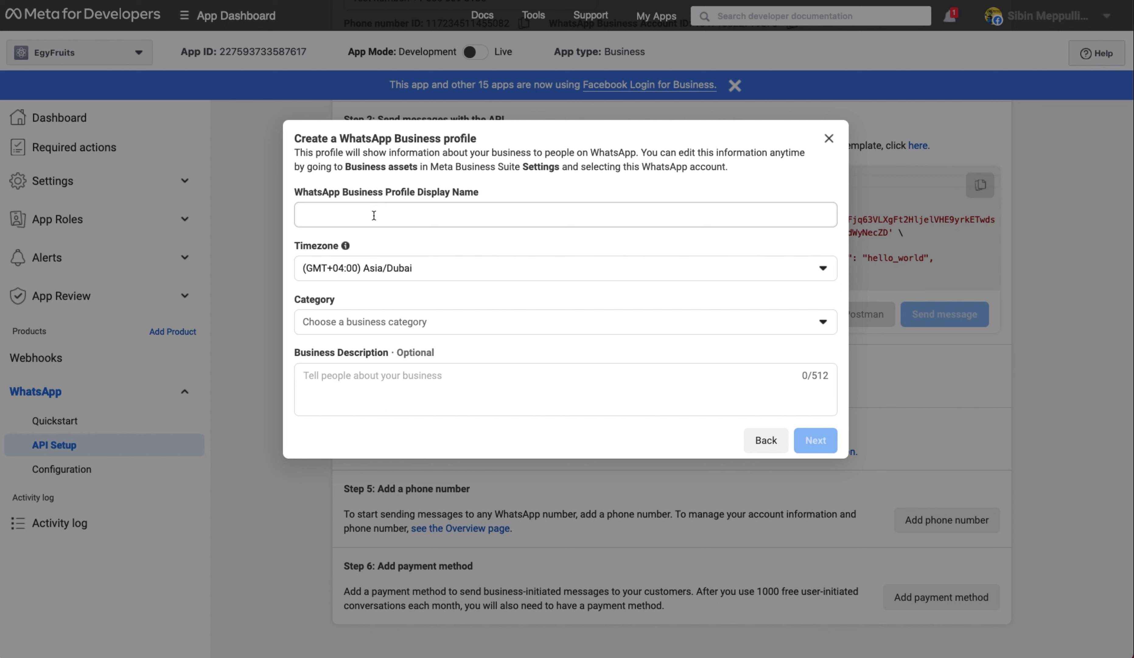
- Set the profile display name 'EgyFruits ايجي فروتس' and category Shopping and Retail, then continue
left_click(374, 215)
type("EgyFruits ايجي فروتس")
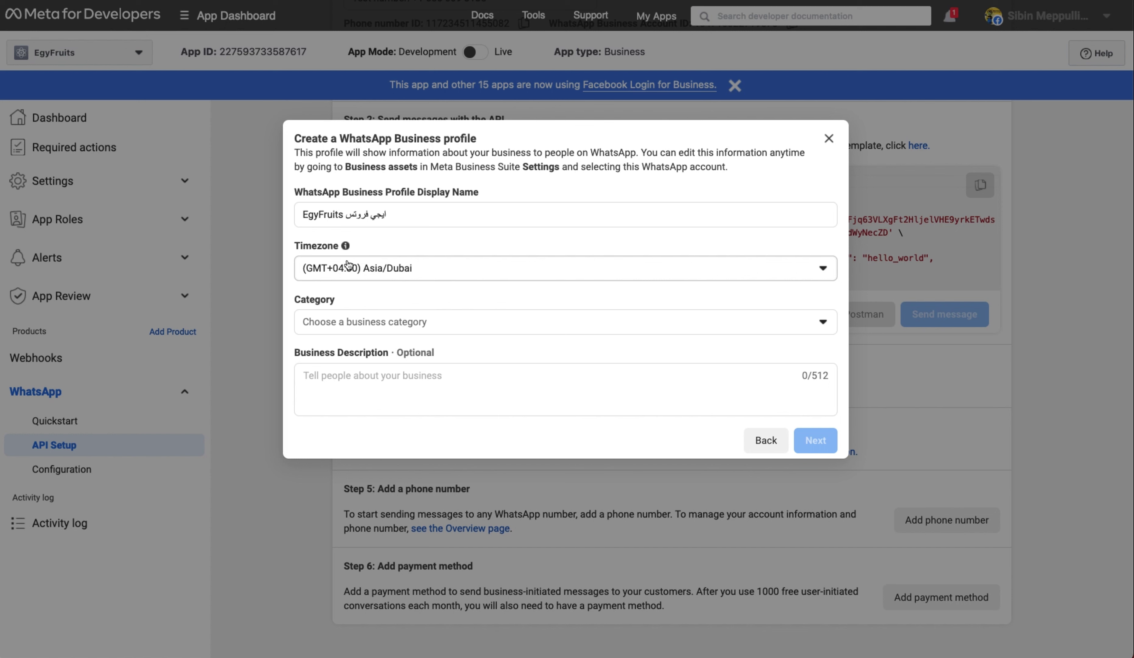
left_click(347, 321)
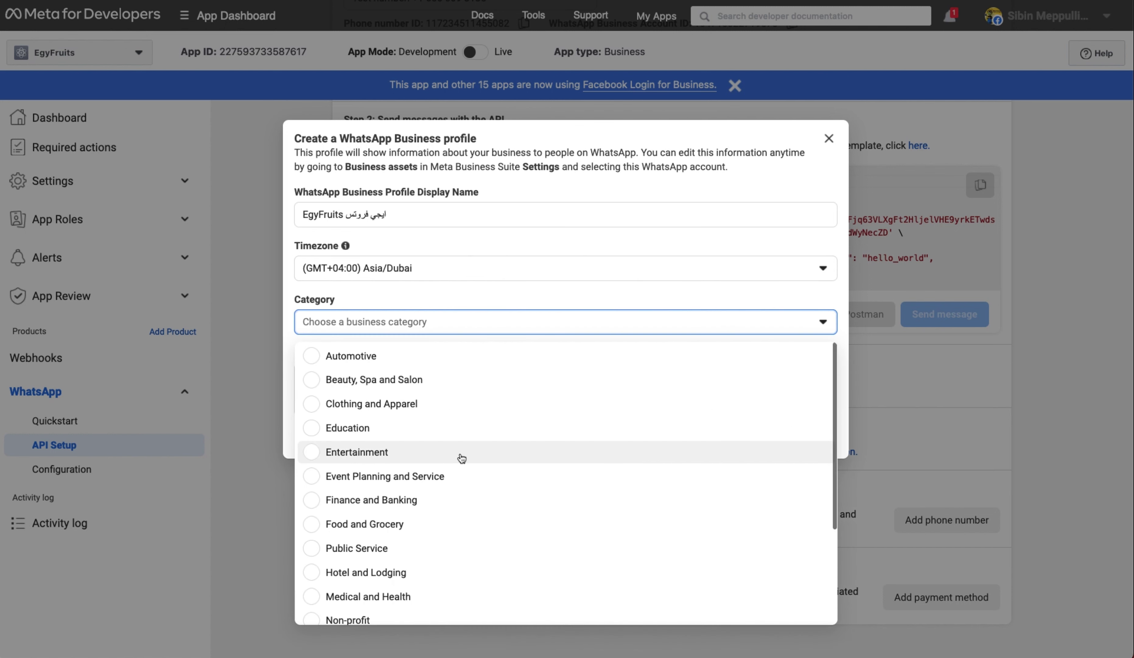
scroll(436, 468, "down", 3)
left_click(425, 542)
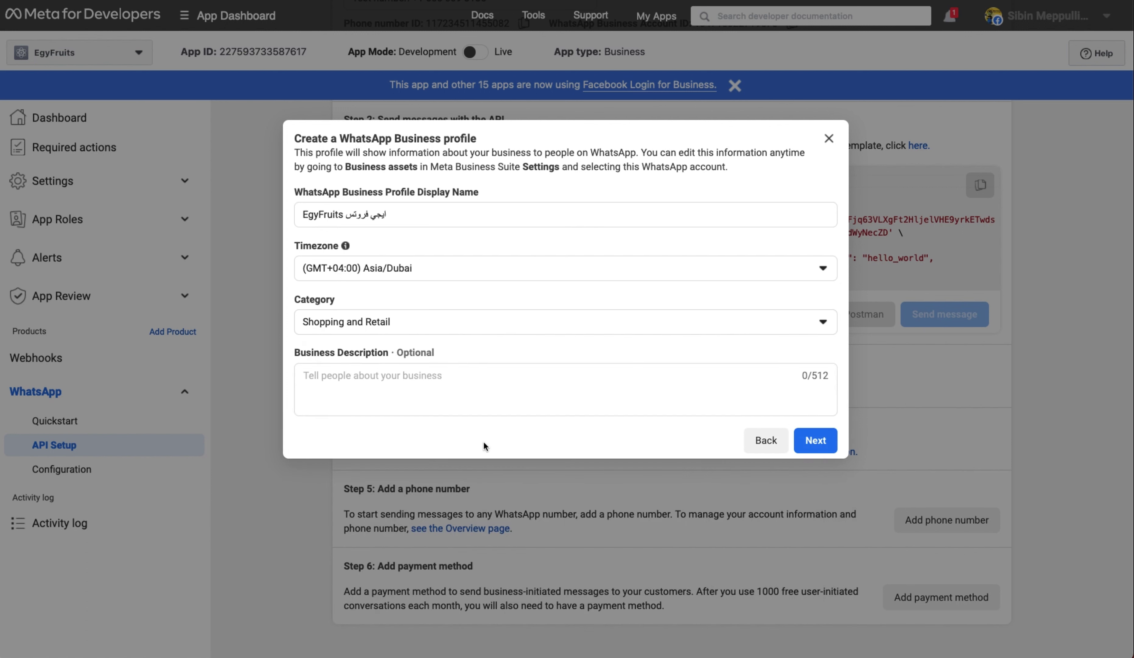
left_click(442, 369)
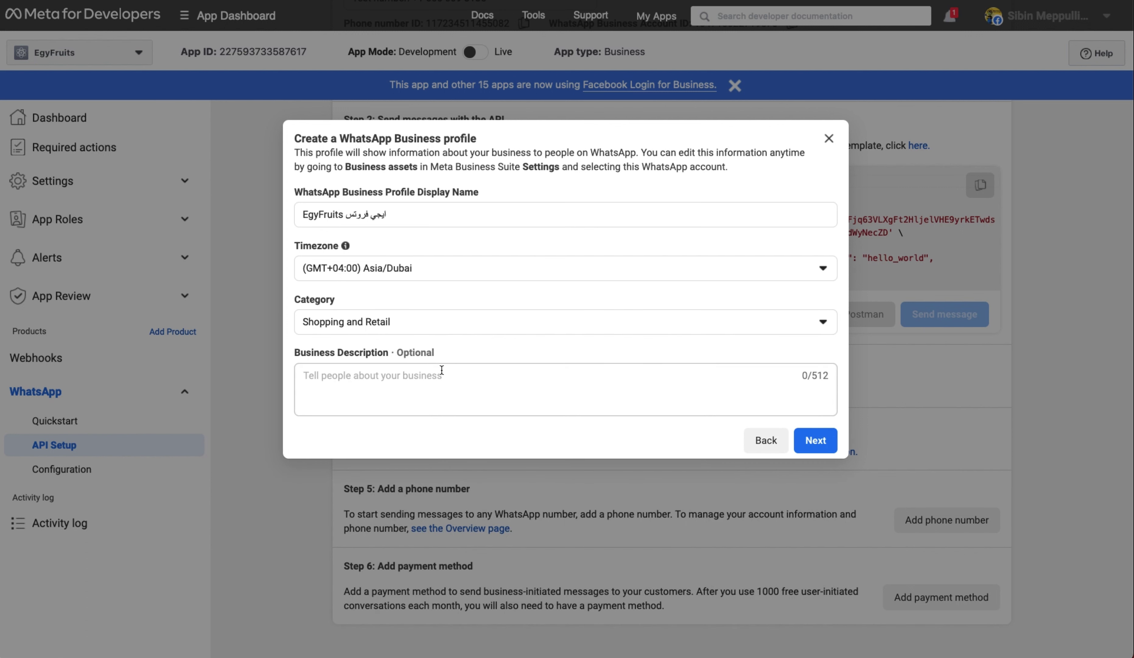
left_click(823, 445)
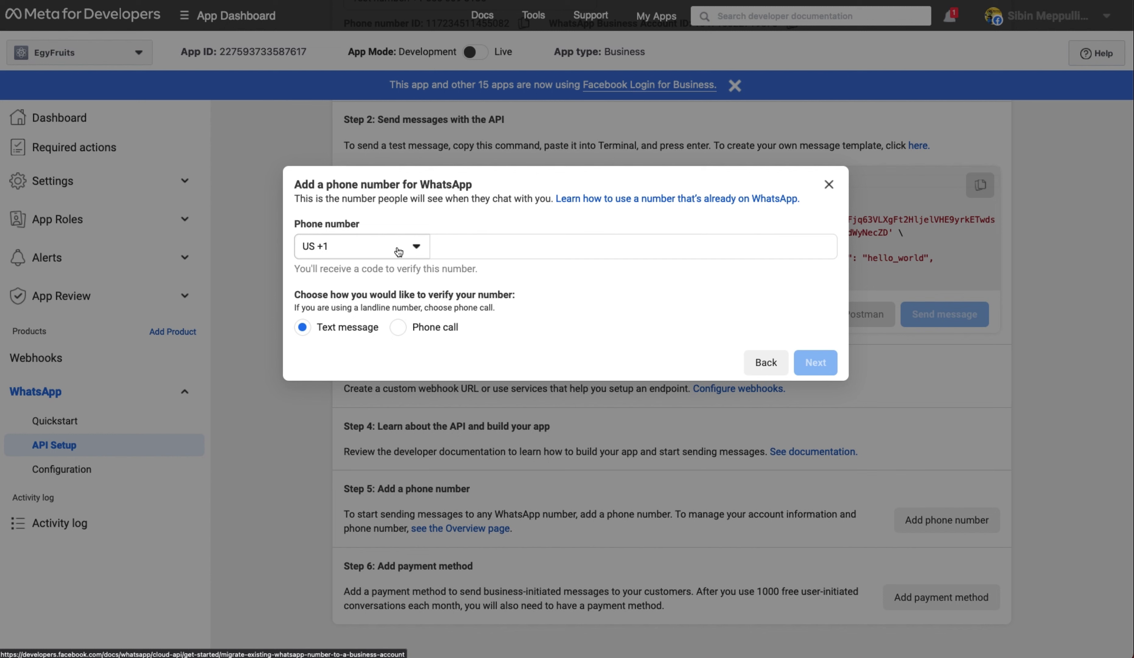
- Enter the business phone number with the AE +971 code and confirm the six-digit text-message verification code
left_click(398, 251)
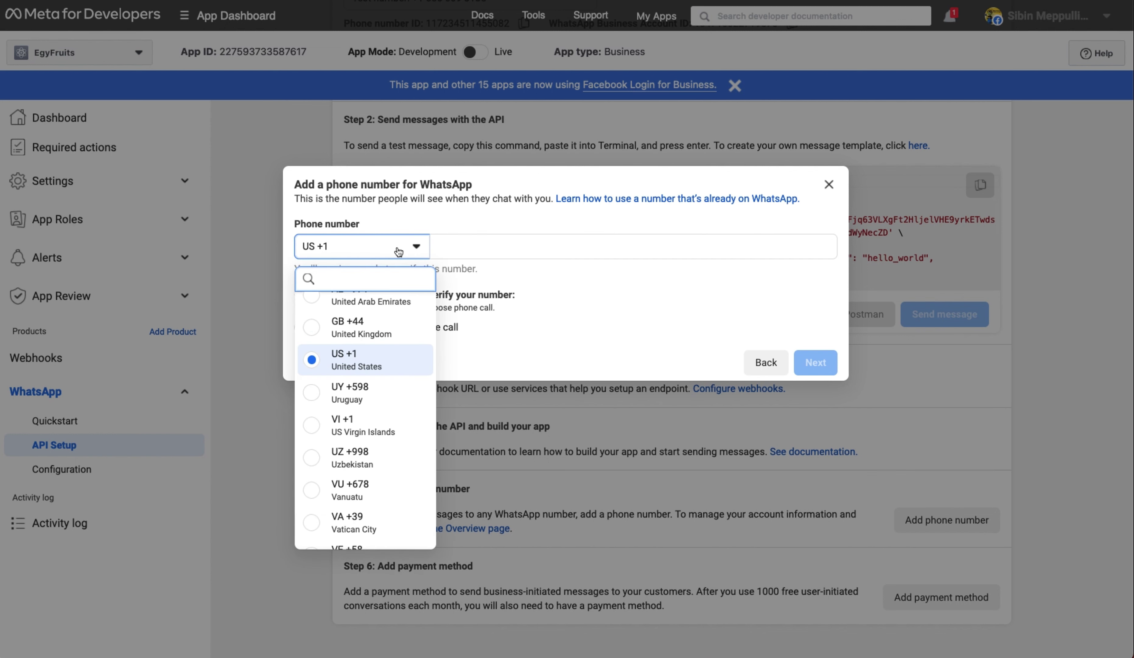
left_click(357, 310)
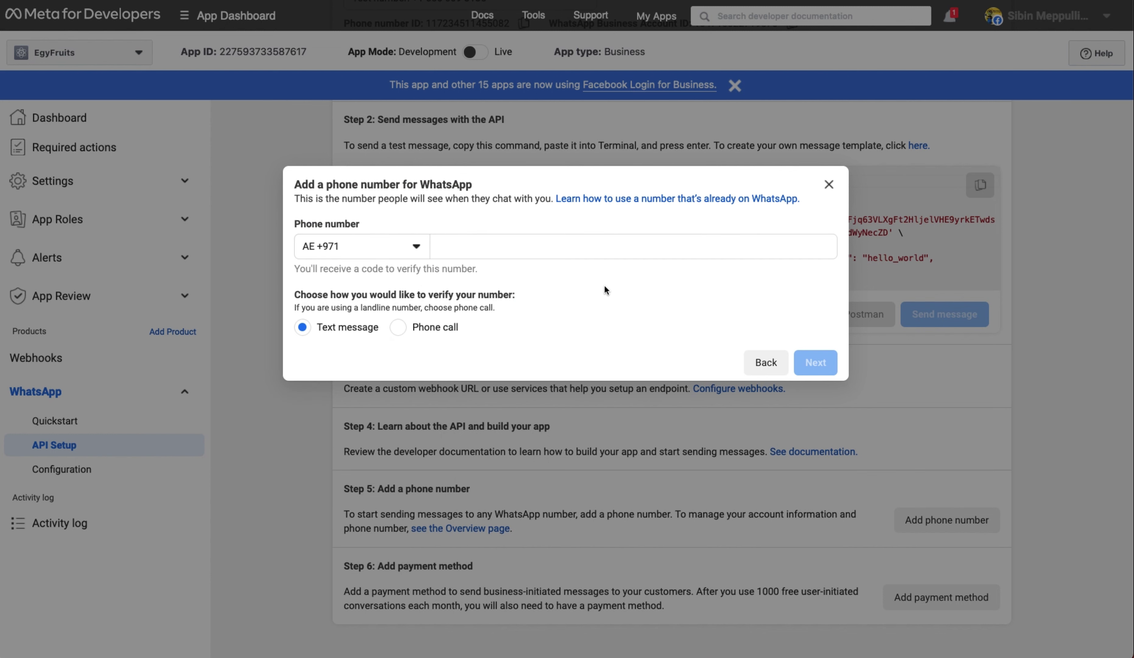
left_click(581, 244)
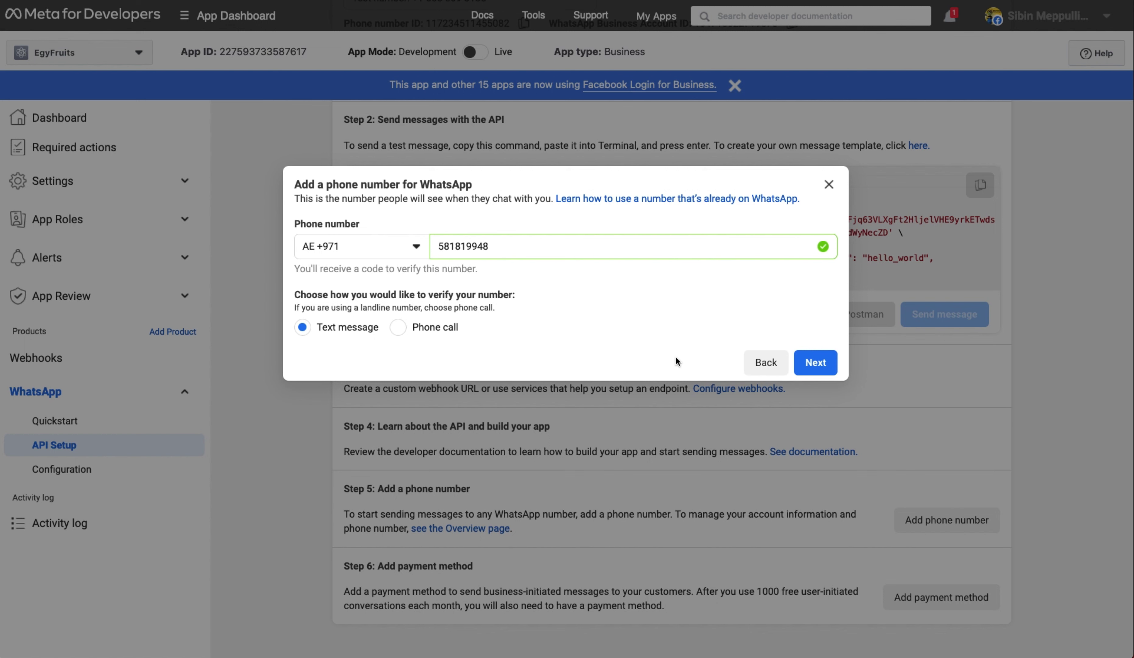
left_click(821, 364)
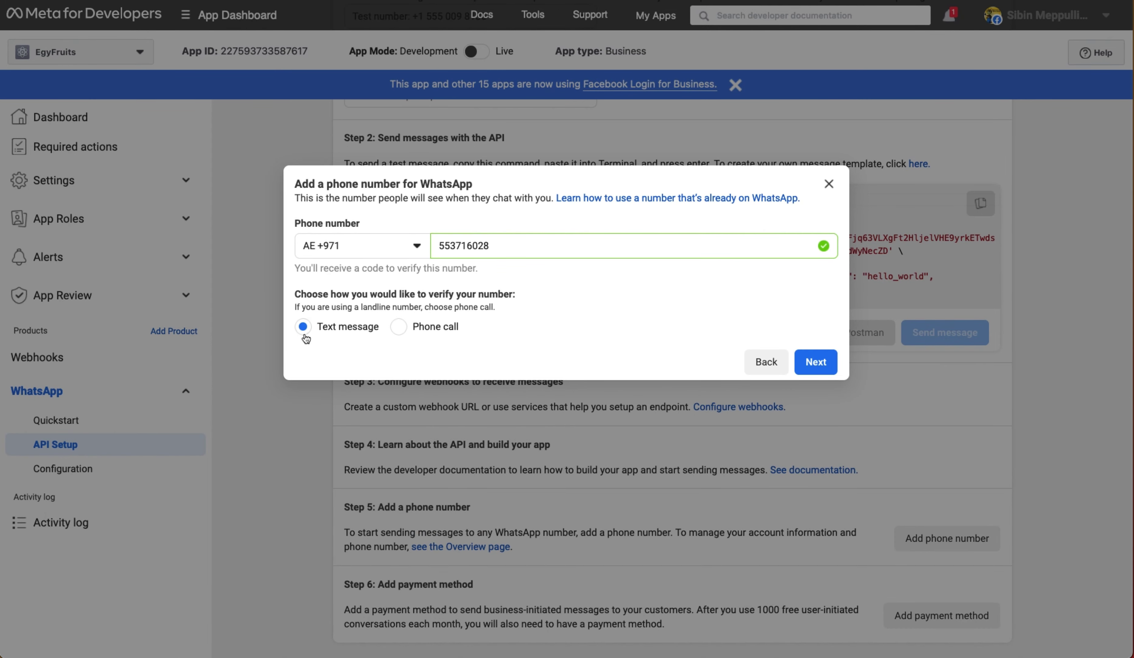
left_click(822, 362)
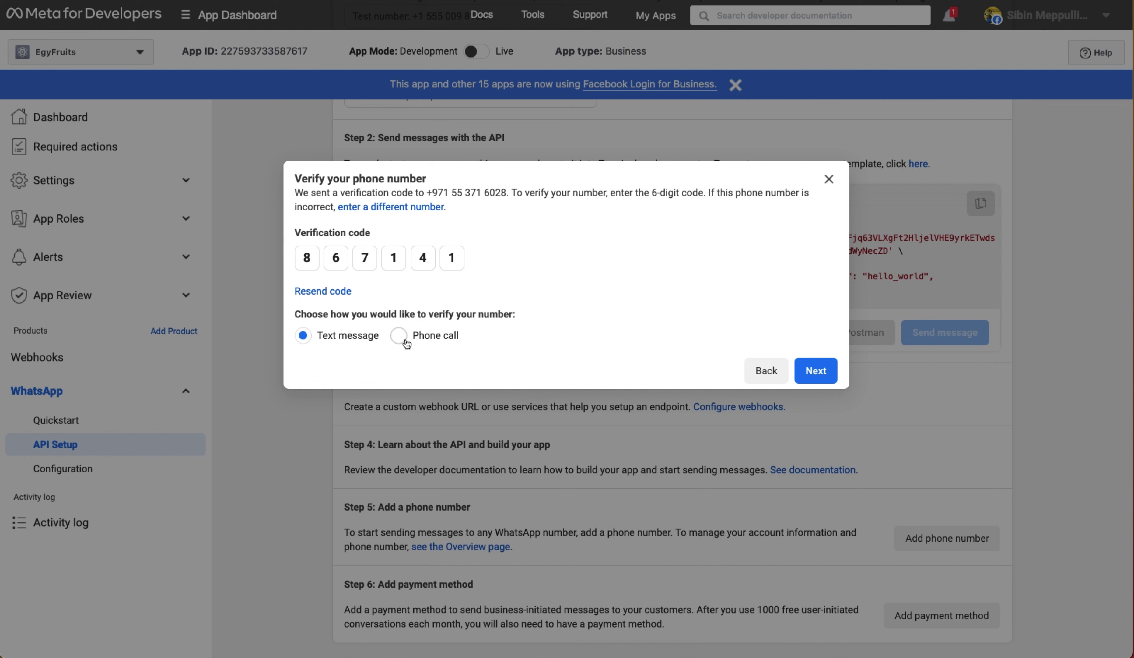
left_click(812, 370)
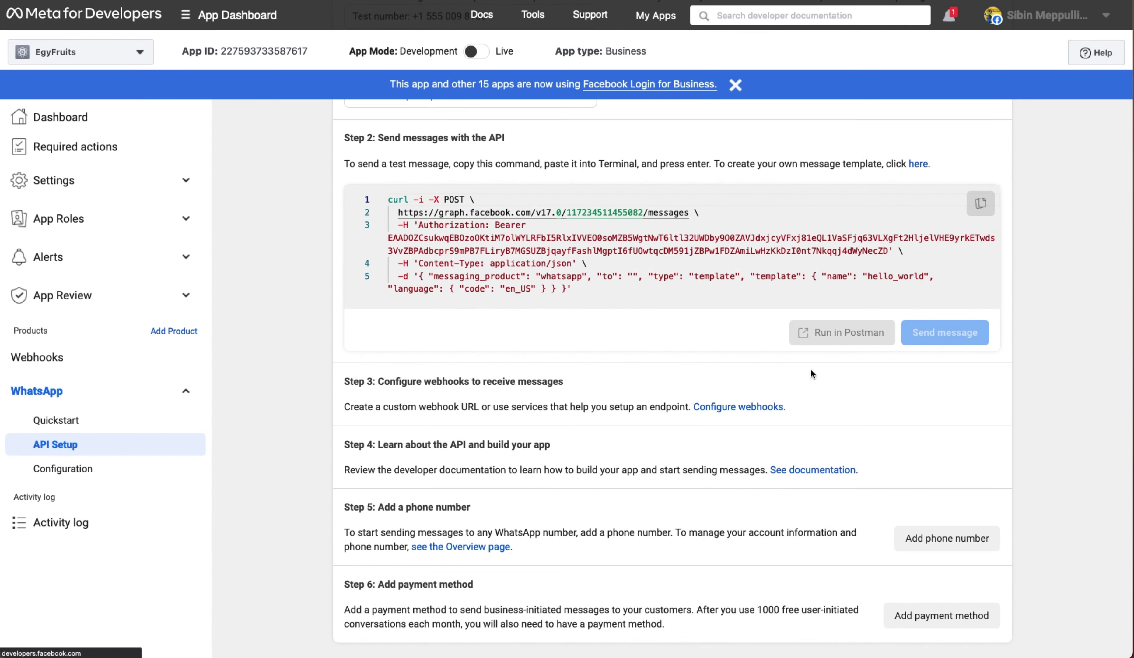
- Keep the EgyFruits number as the From sender and check the To country code list
scroll(683, 313, "up", 5)
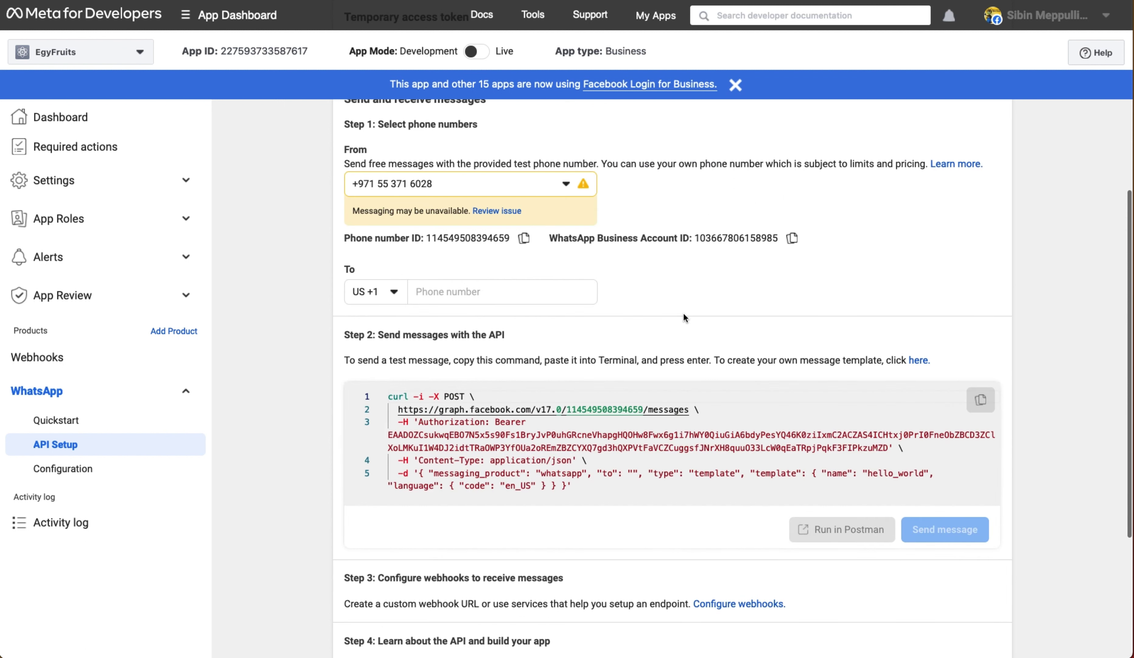
left_click(432, 185)
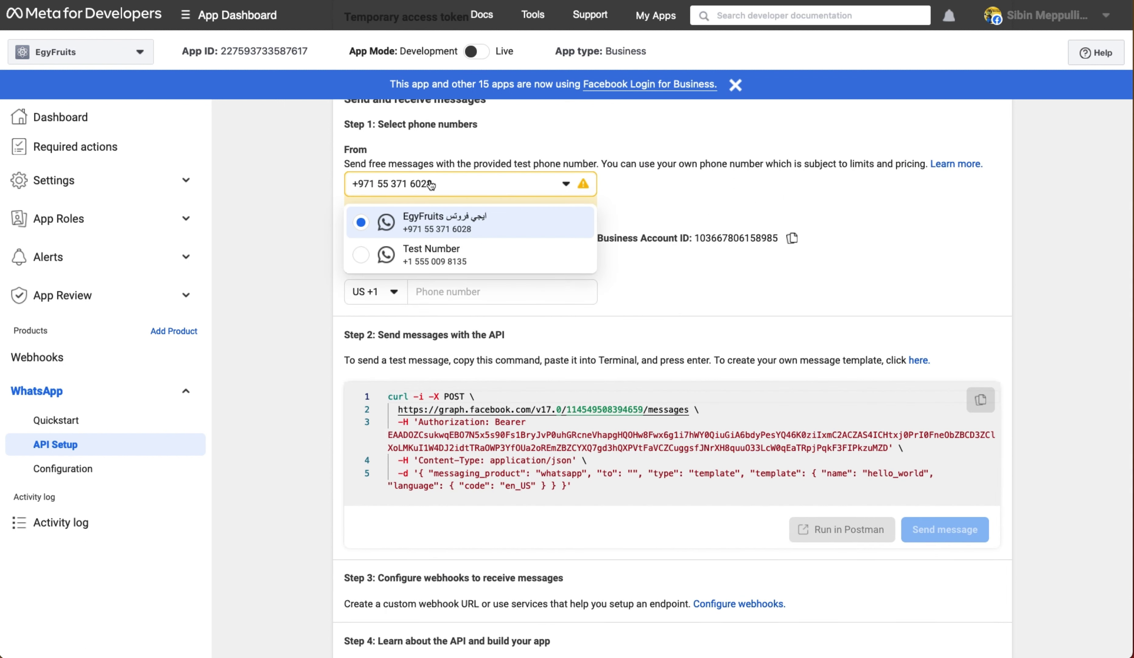
left_click(432, 224)
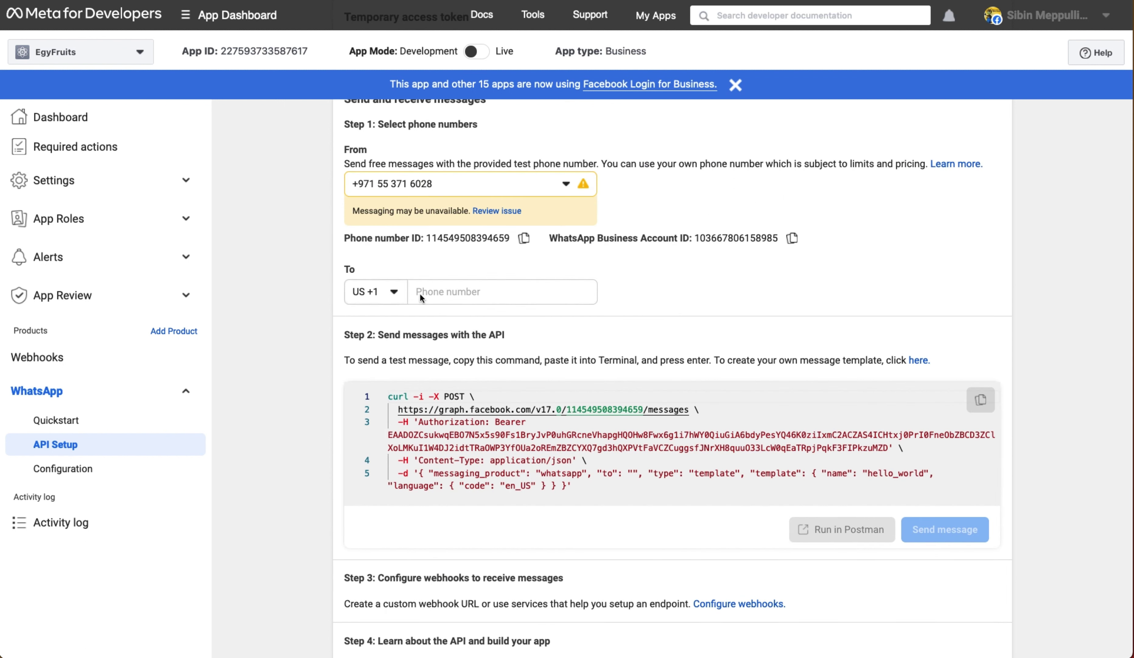
left_click(375, 291)
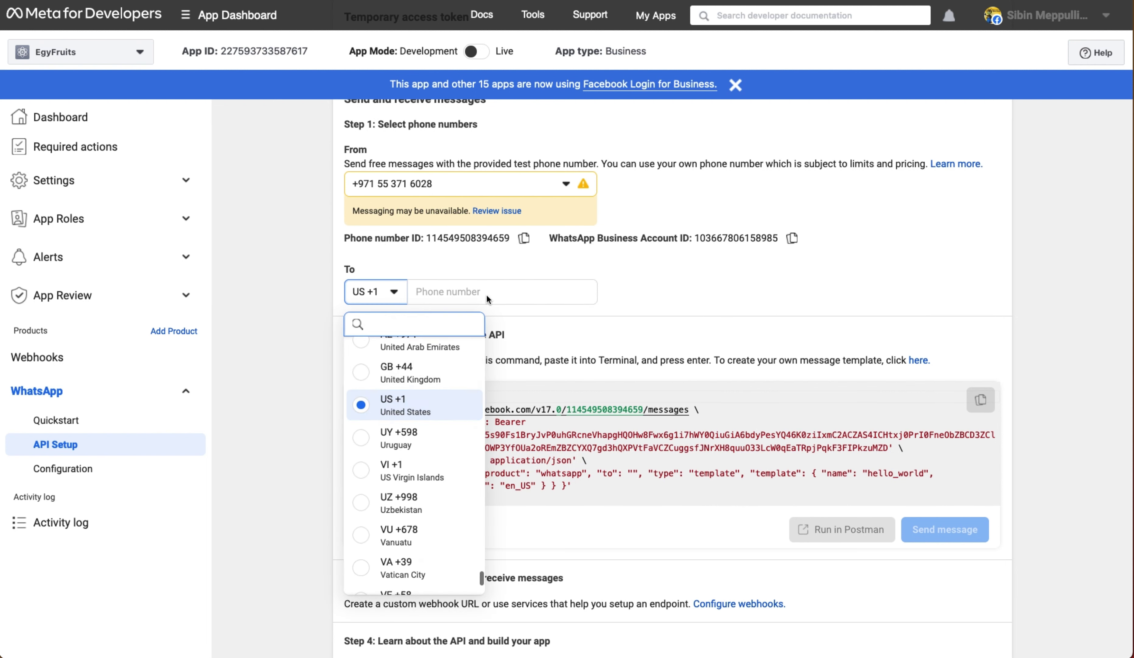
left_click(508, 291)
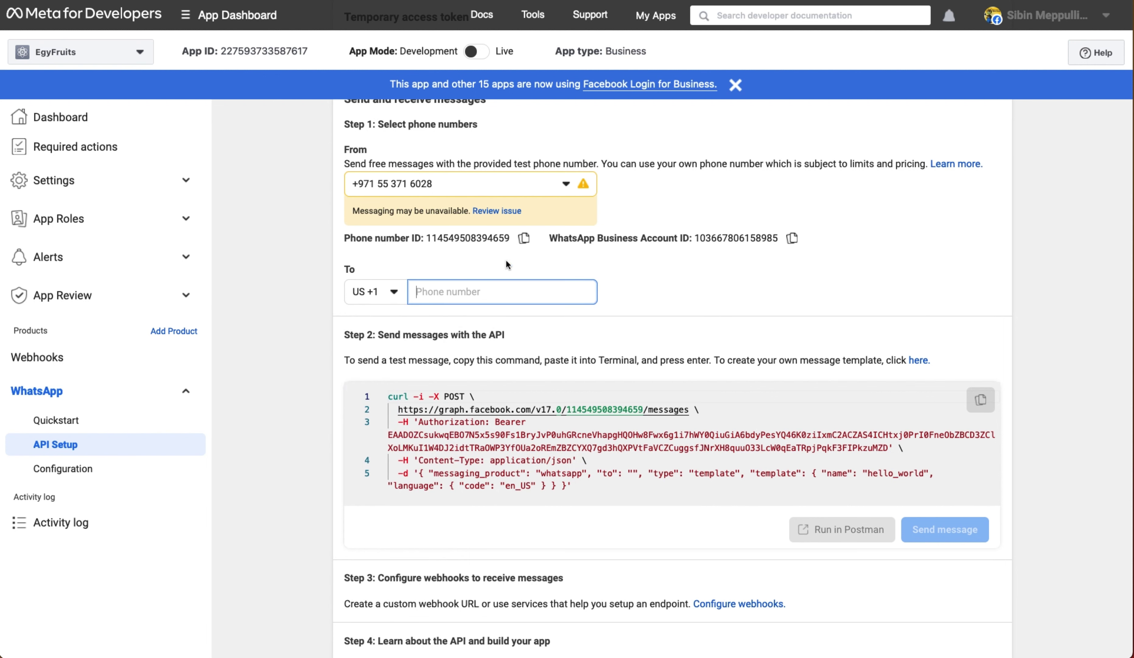
- Review the warning that messaging may be unavailable
scroll(466, 206, "up", 1)
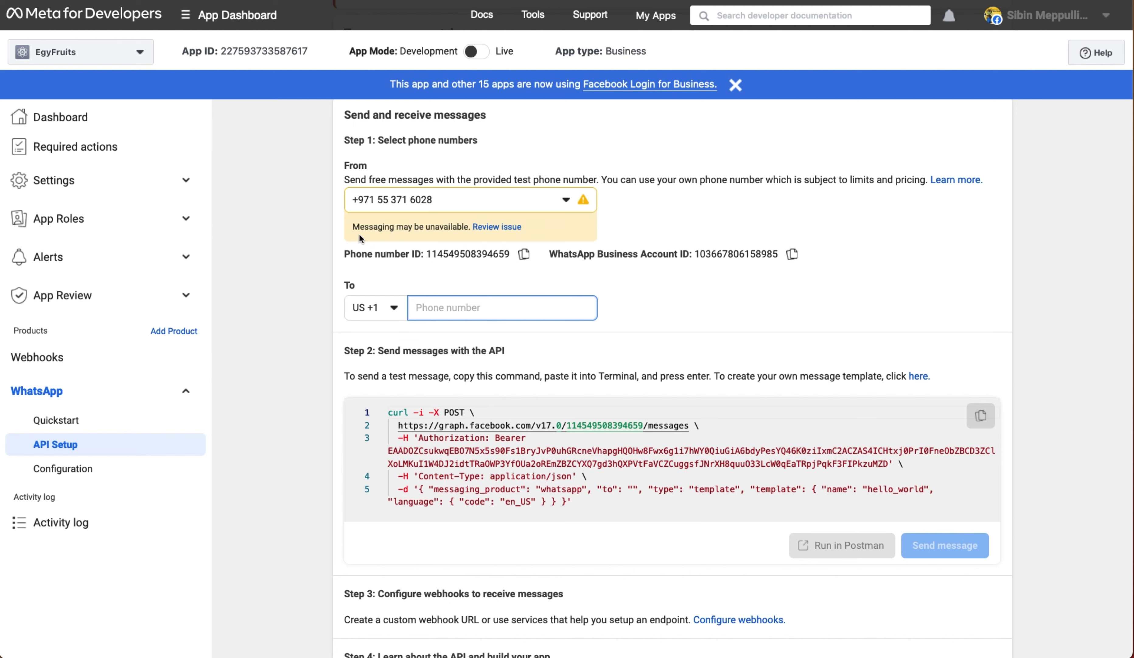
left_click(500, 228)
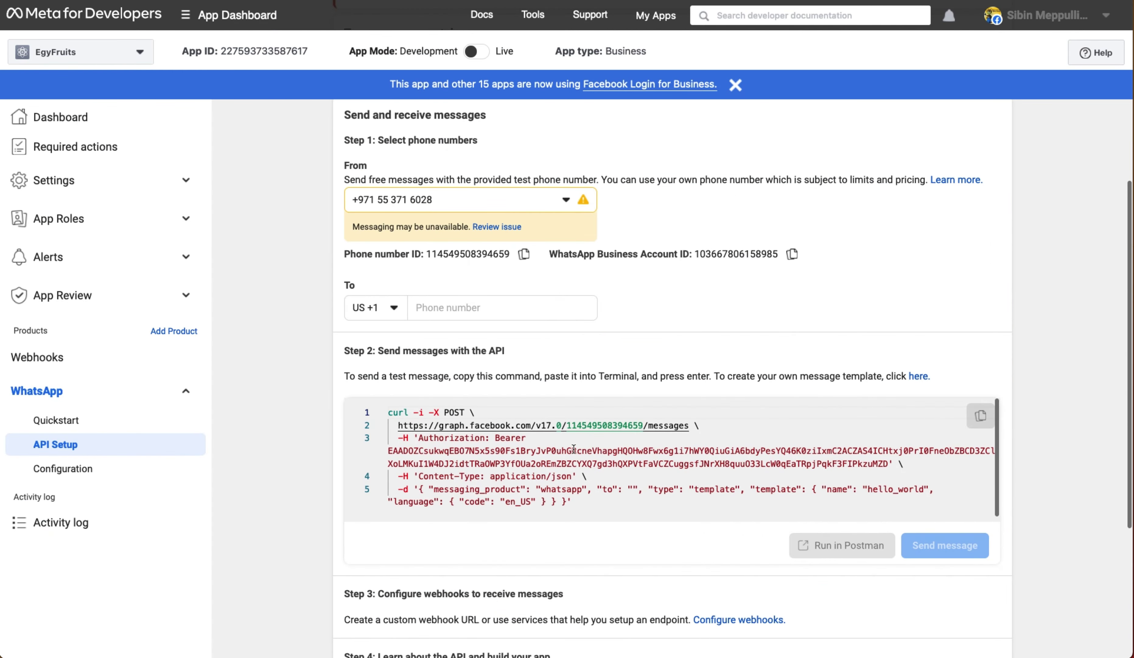
scroll(835, 338, "down", 2)
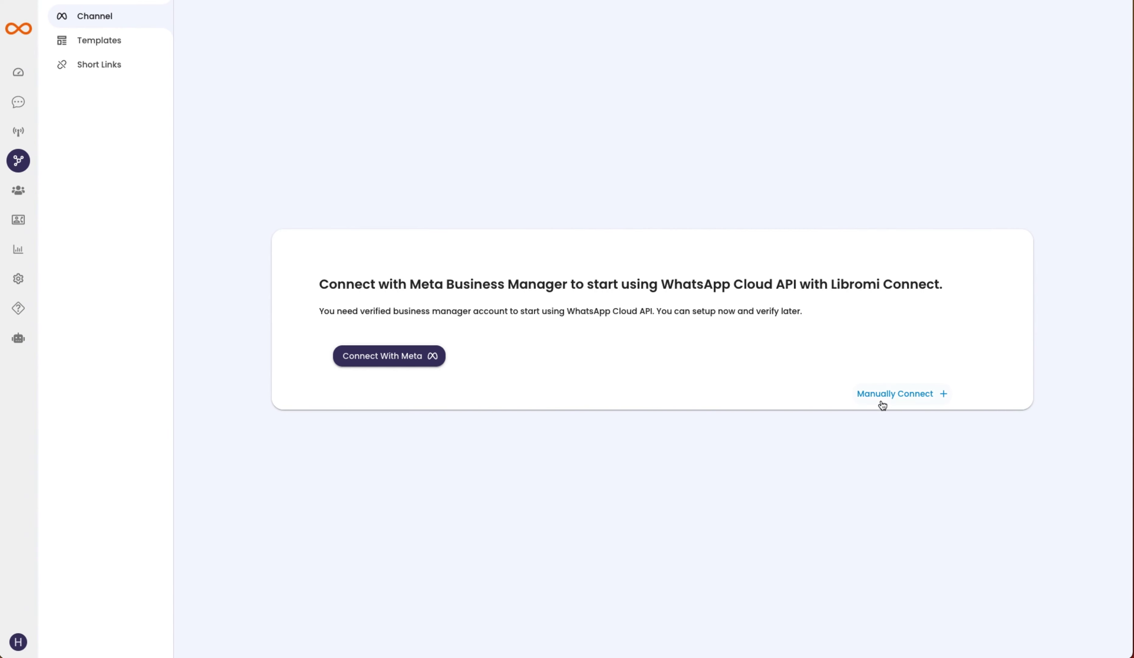
- Start a manual channel connection in Libromi and paste the business phone number
left_click(906, 395)
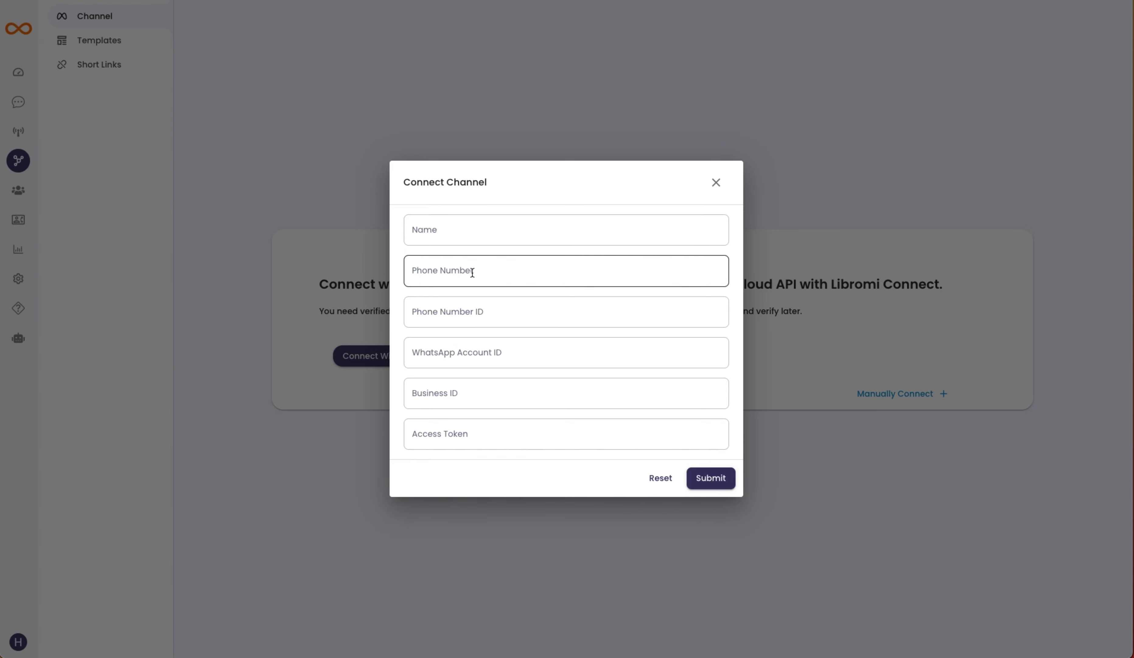
left_click(457, 273)
key("super+v")
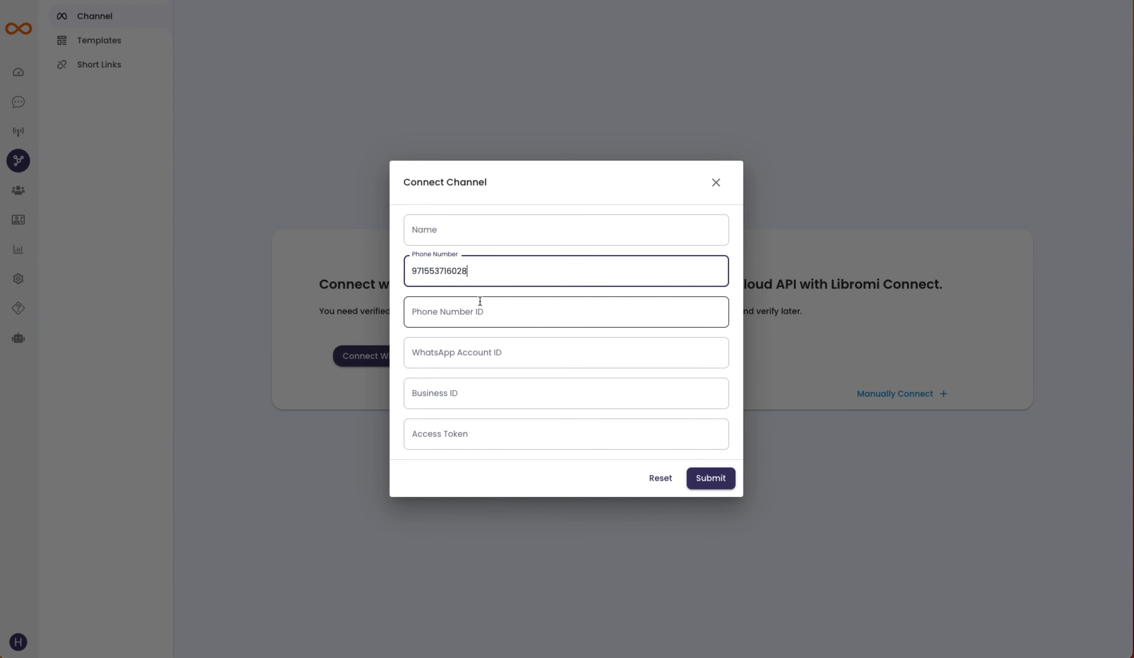
left_click(466, 291)
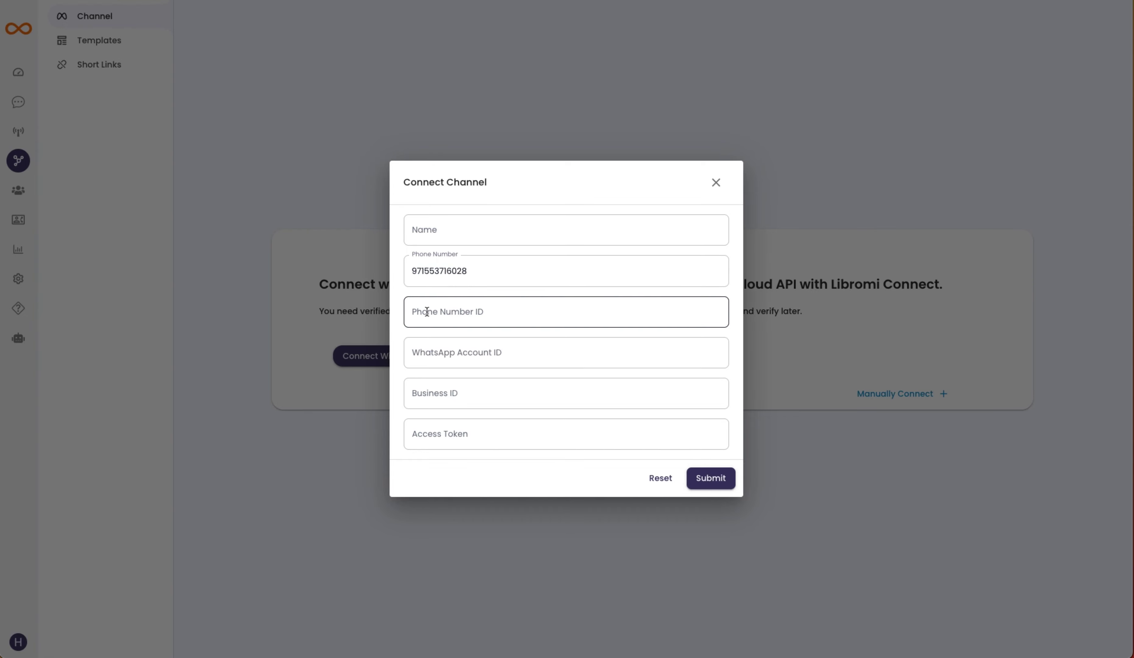
- Copy the Phone Number ID from Meta's API Setup into Libromi's Phone Number ID field
key("super+Tab")
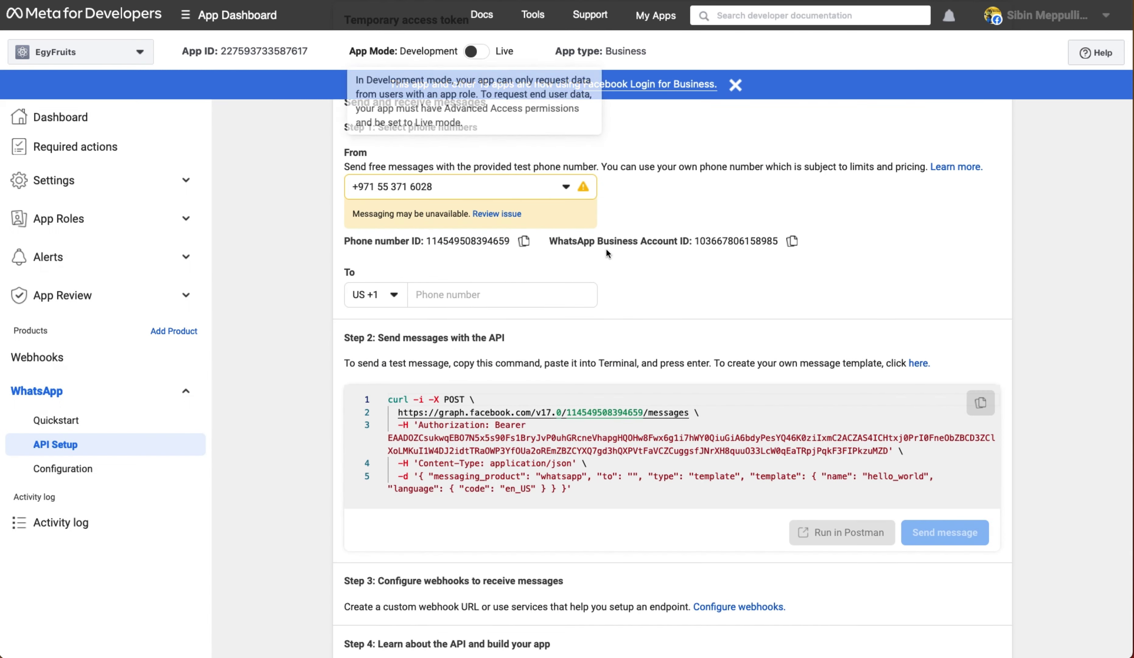
scroll(519, 213, "up", 2)
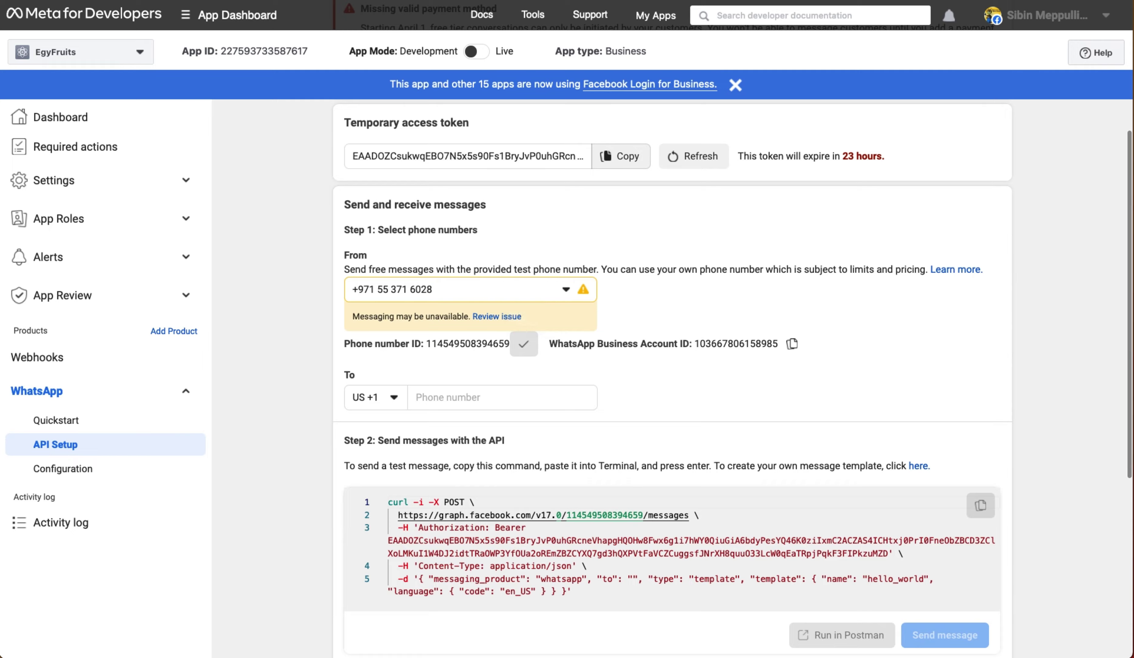
key("super+Tab")
left_click(481, 312)
key("super+v")
left_click(484, 356)
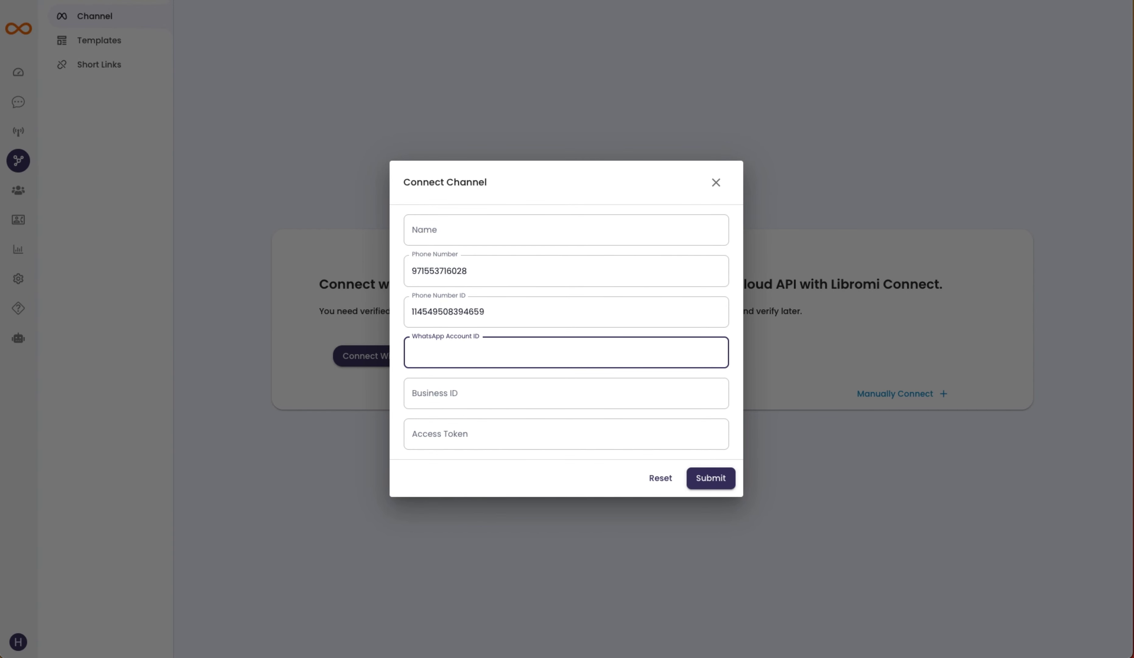
key("super+Tab")
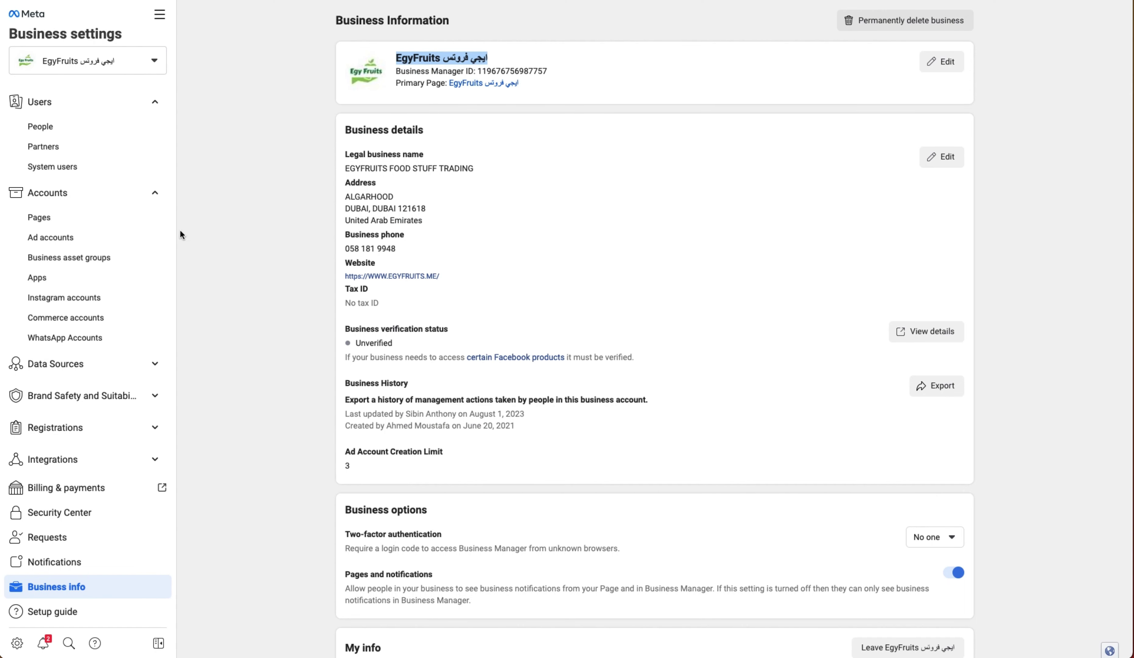
- Copy the ID from WhatsApp Accounts into Libromi's WhatsApp Account ID field
left_click(75, 339)
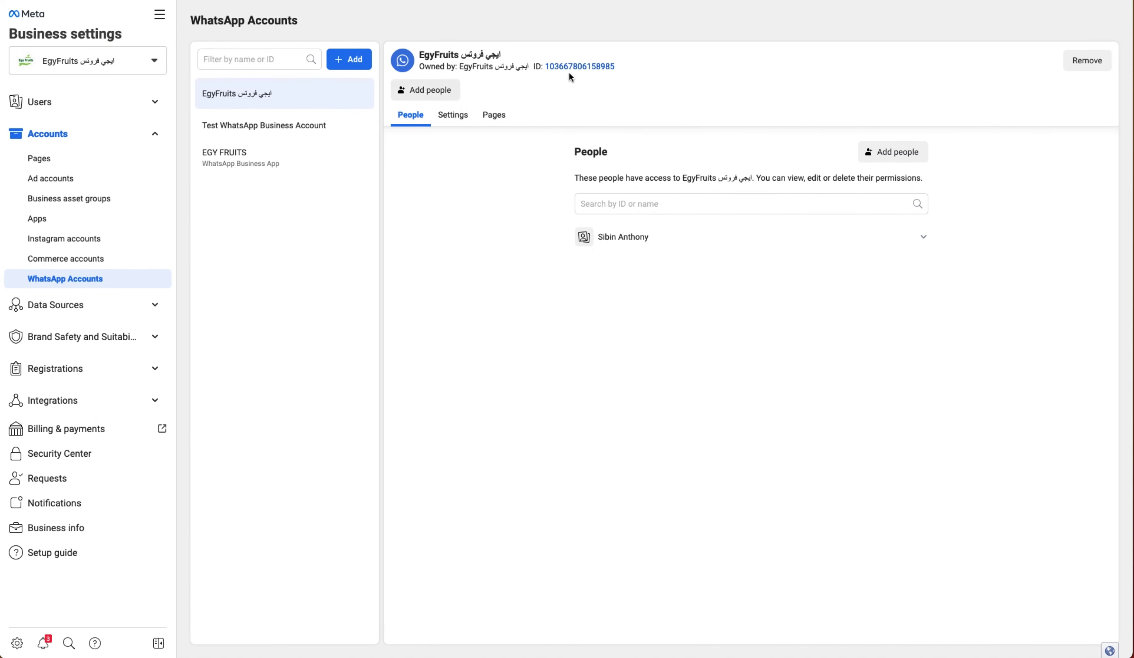
left_click_drag(620, 70, 548, 72)
key("super+c")
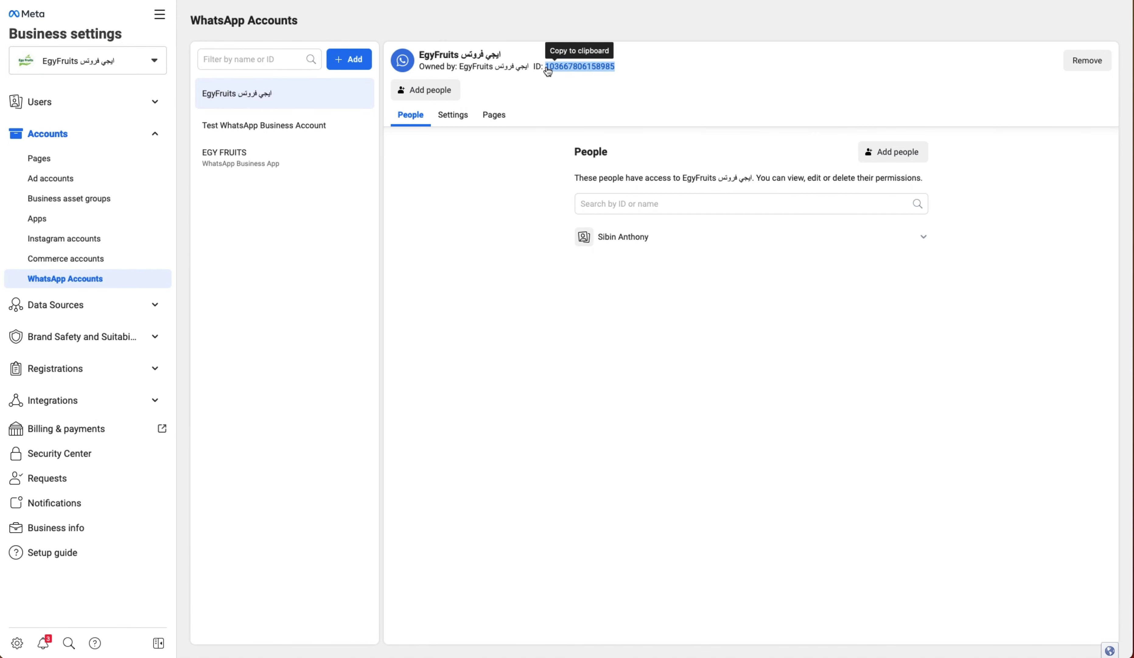
key("super+Tab")
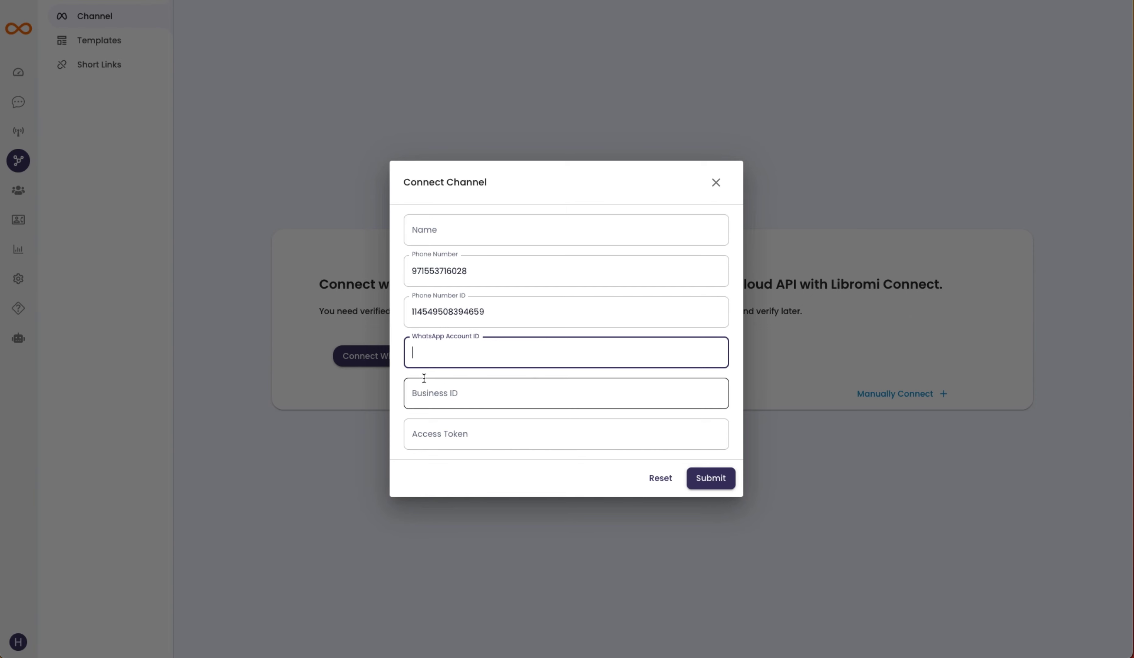
key("super+v")
left_click(459, 395)
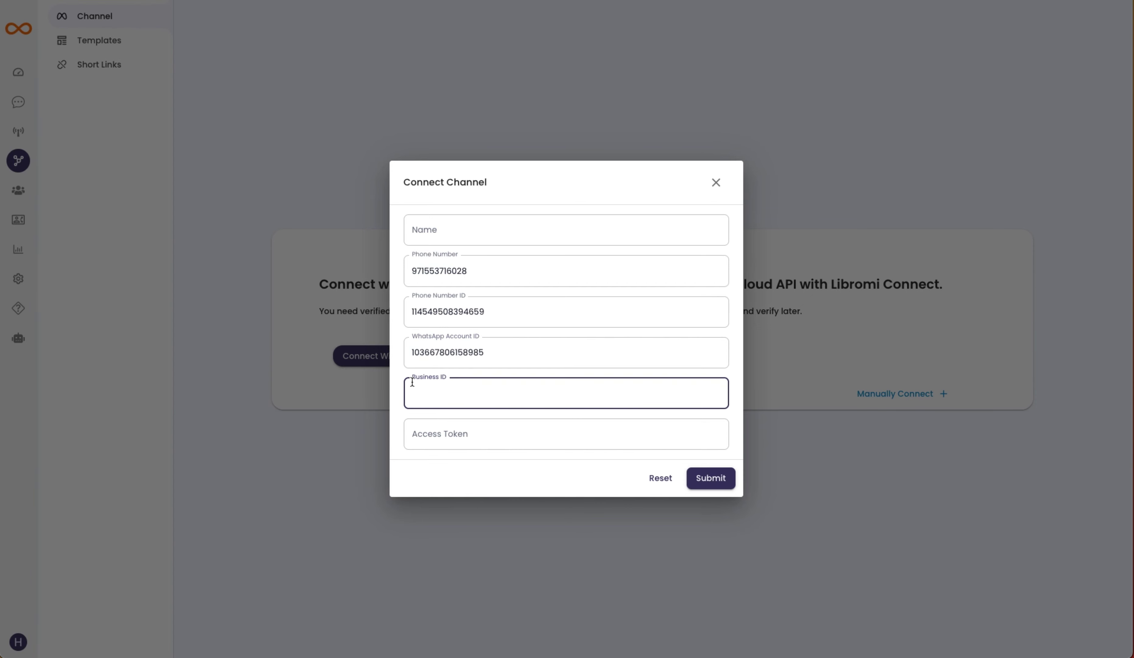
- Paste the Business Manager ID as Business ID and the business name as channel name
key("super+Tab")
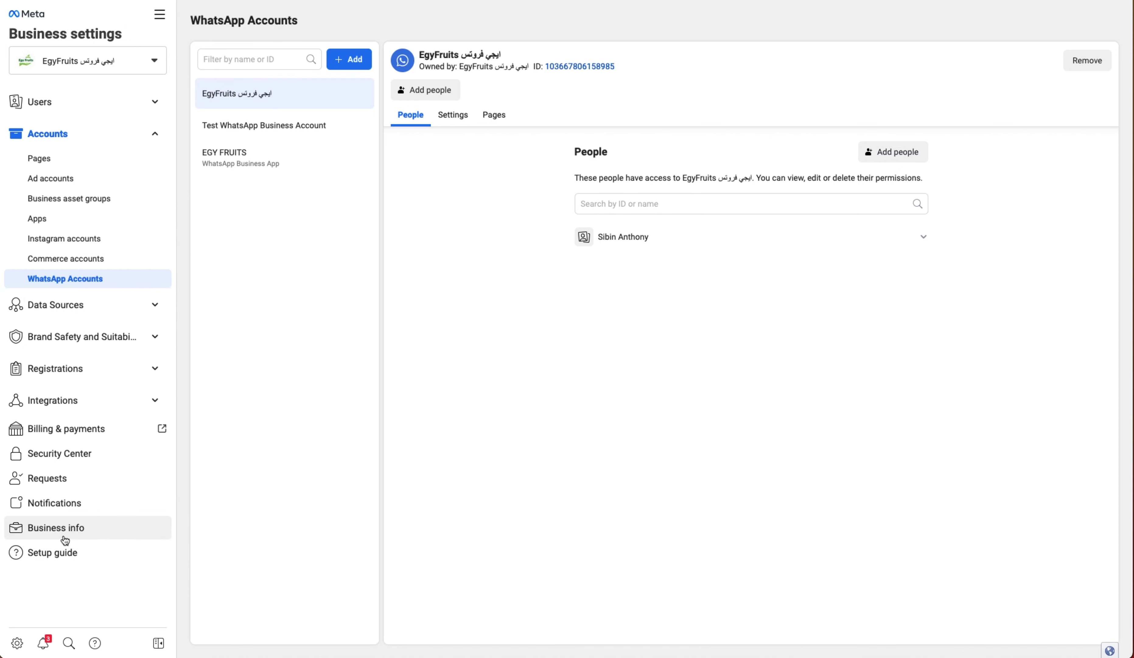
left_click(89, 533)
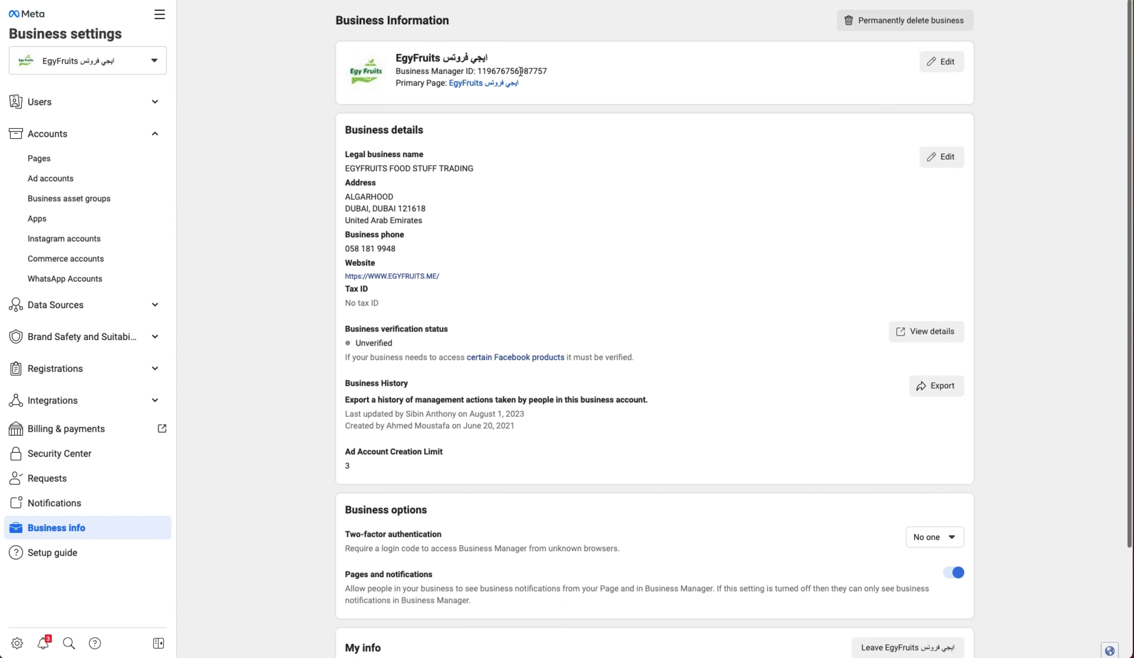
double_click(520, 72)
key("super+c")
key("super+Tab")
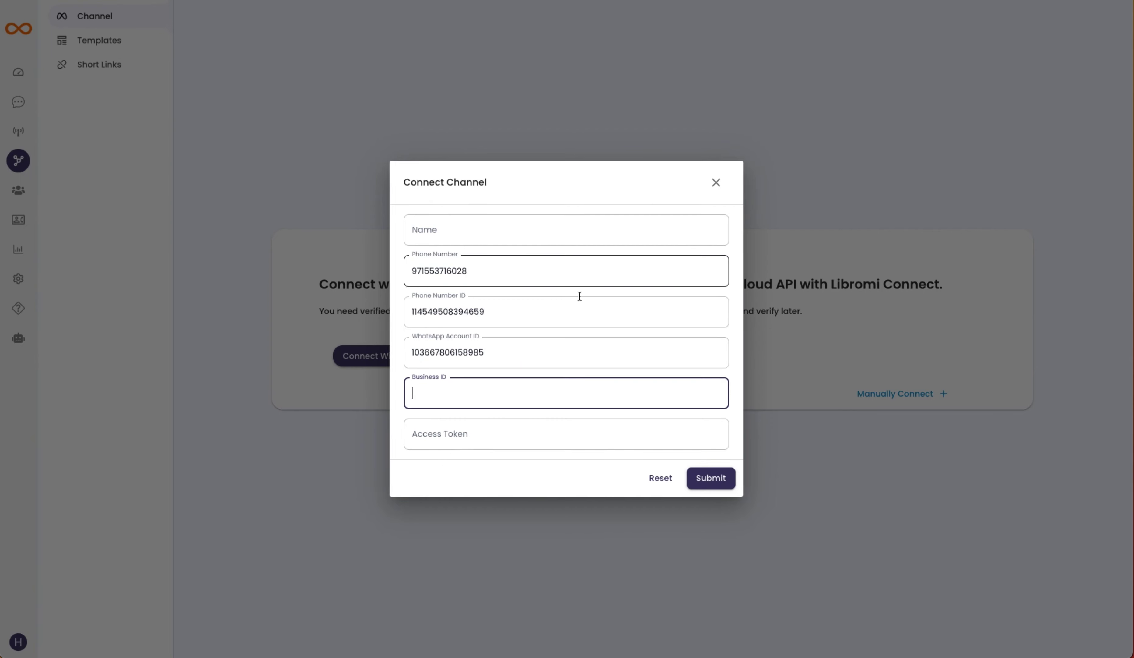
key("super+v")
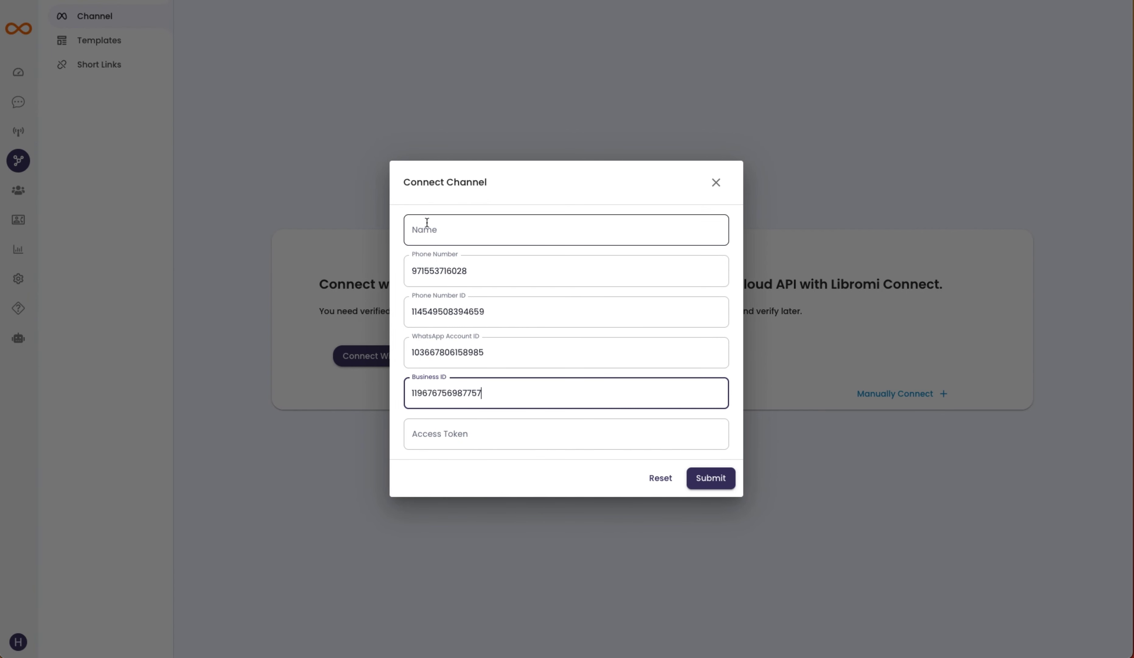
left_click(431, 226)
type("EgyFruits ايجي فروتس")
left_click(467, 464)
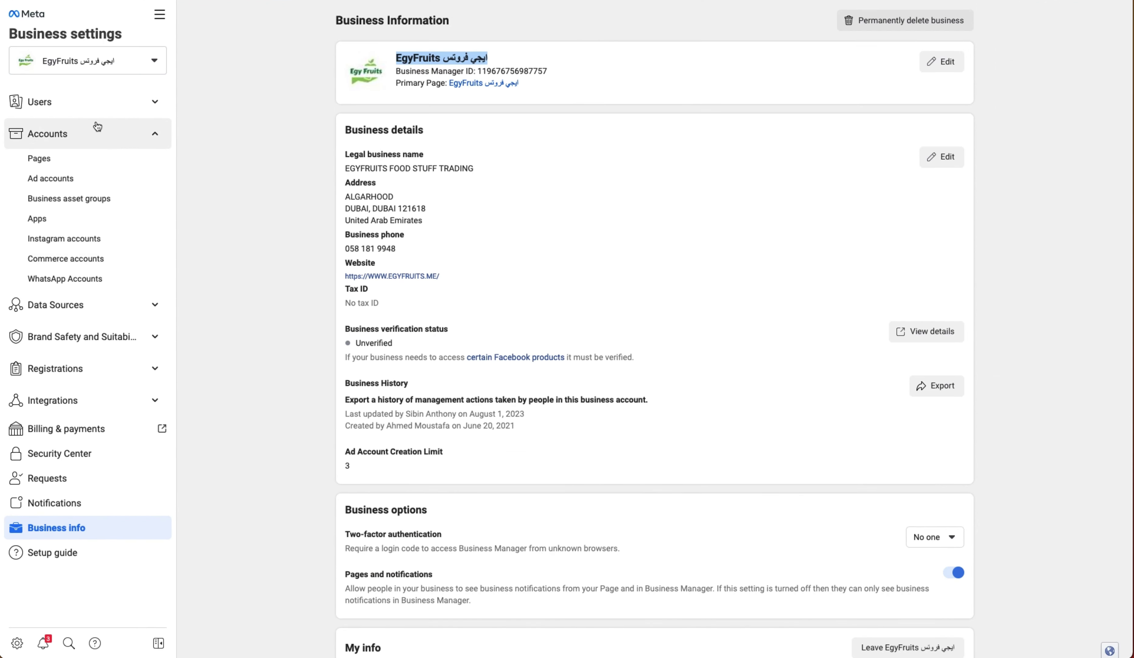
left_click(89, 109)
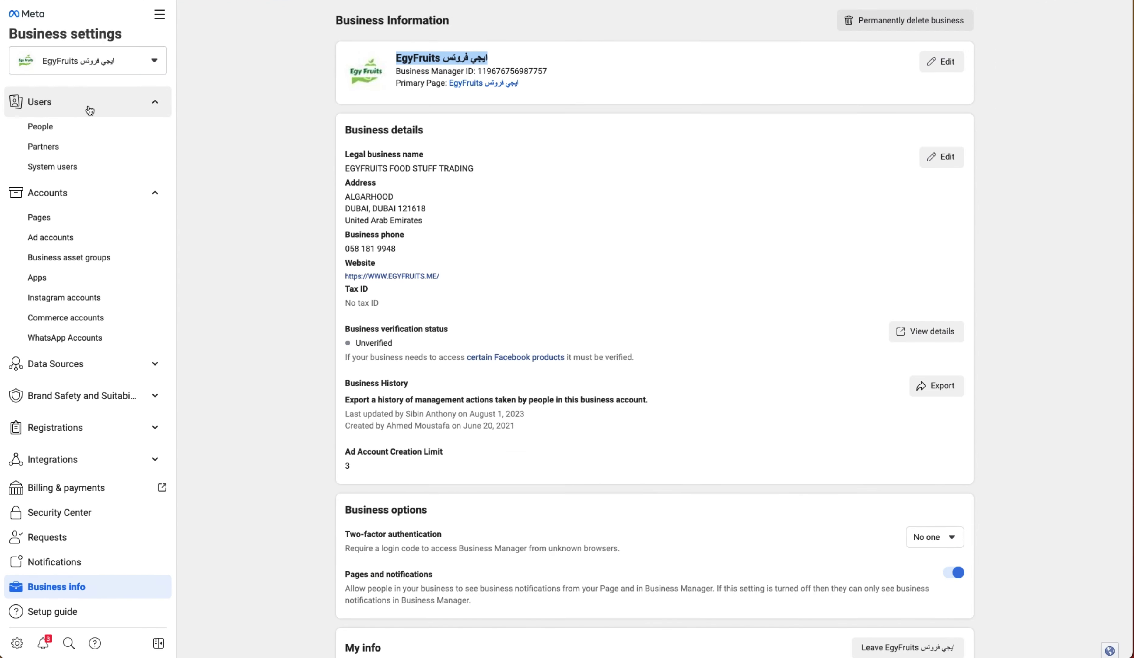
- Add a system user named 'Libromi Connect' with the Admin role
left_click(77, 168)
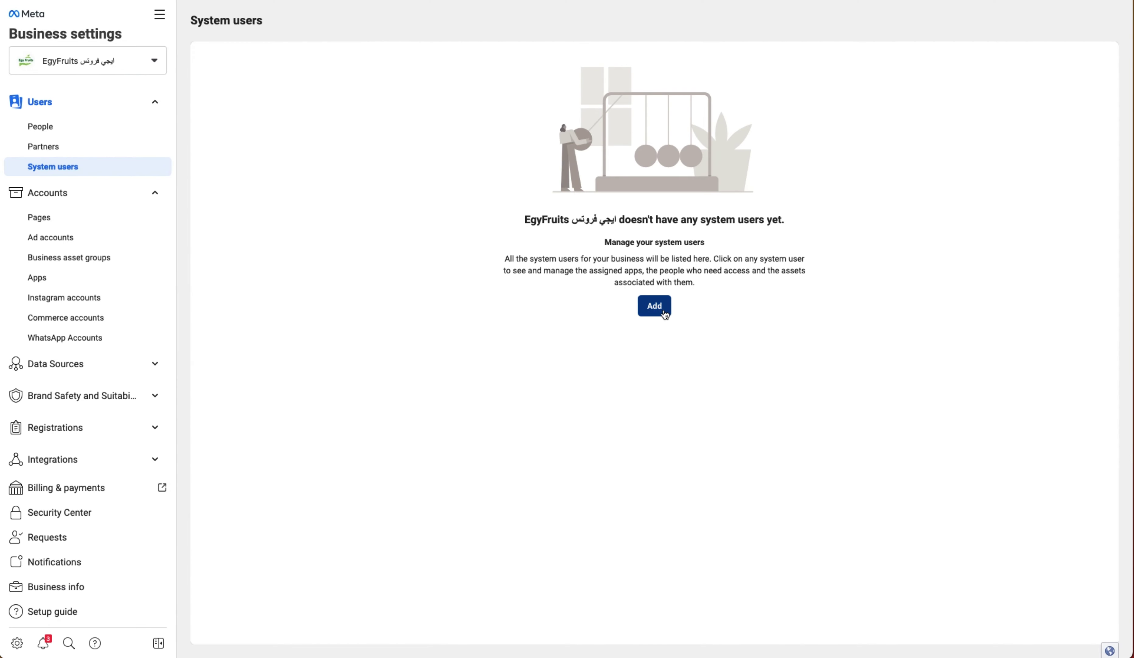
left_click(663, 309)
left_click(505, 218)
type("Libromi Connect")
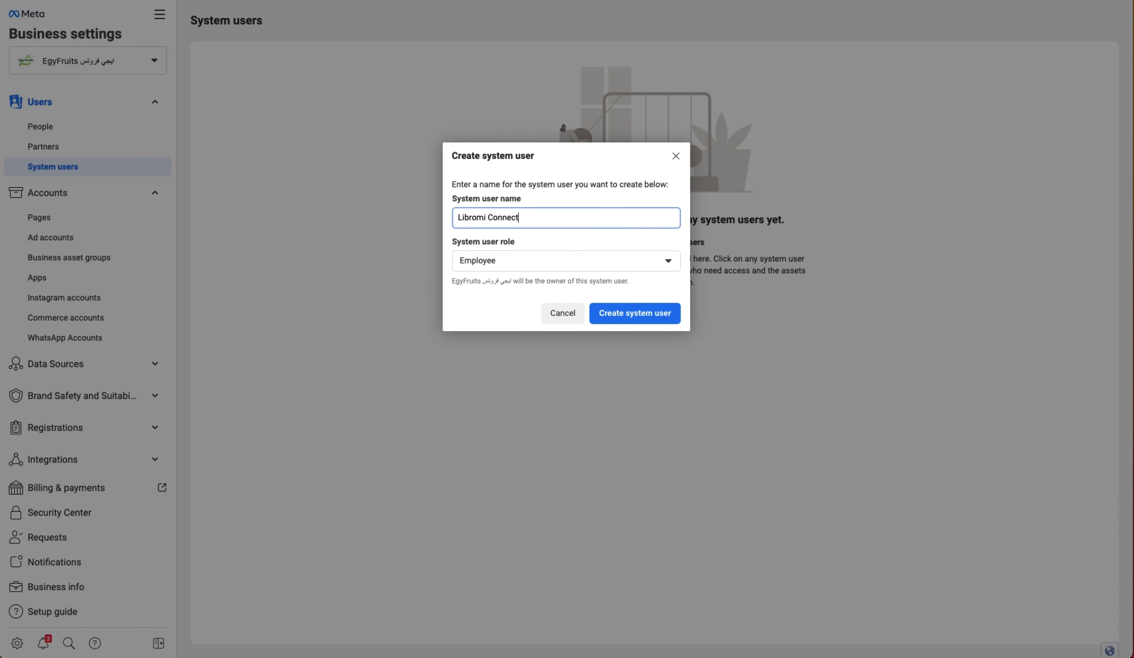
left_click(500, 261)
left_click(491, 315)
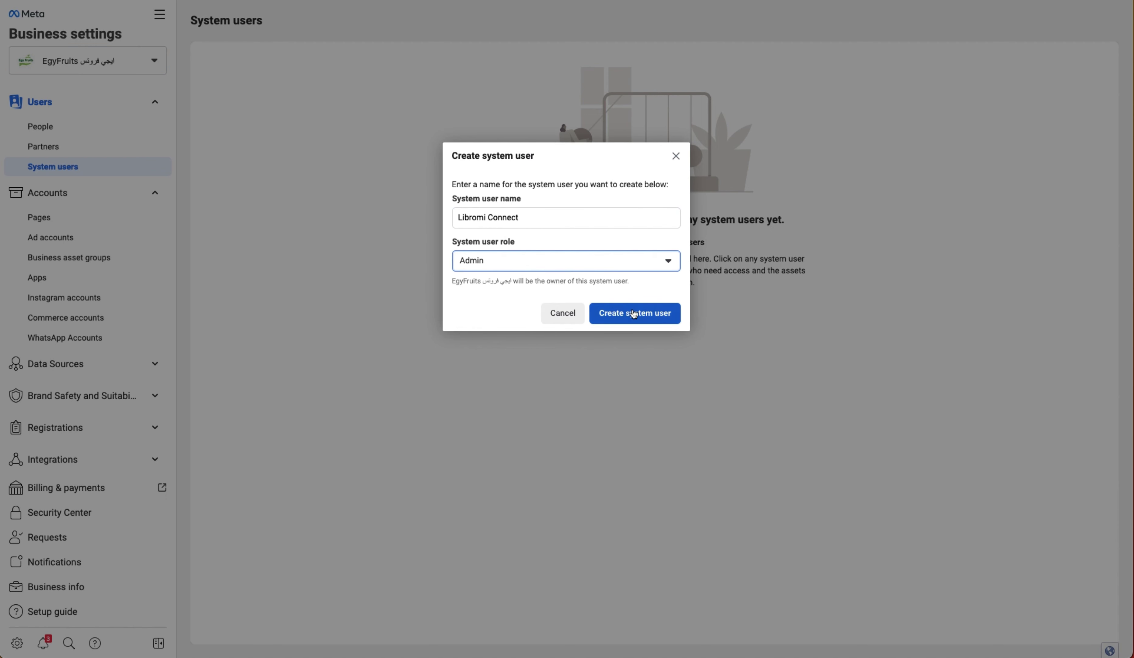
left_click(643, 317)
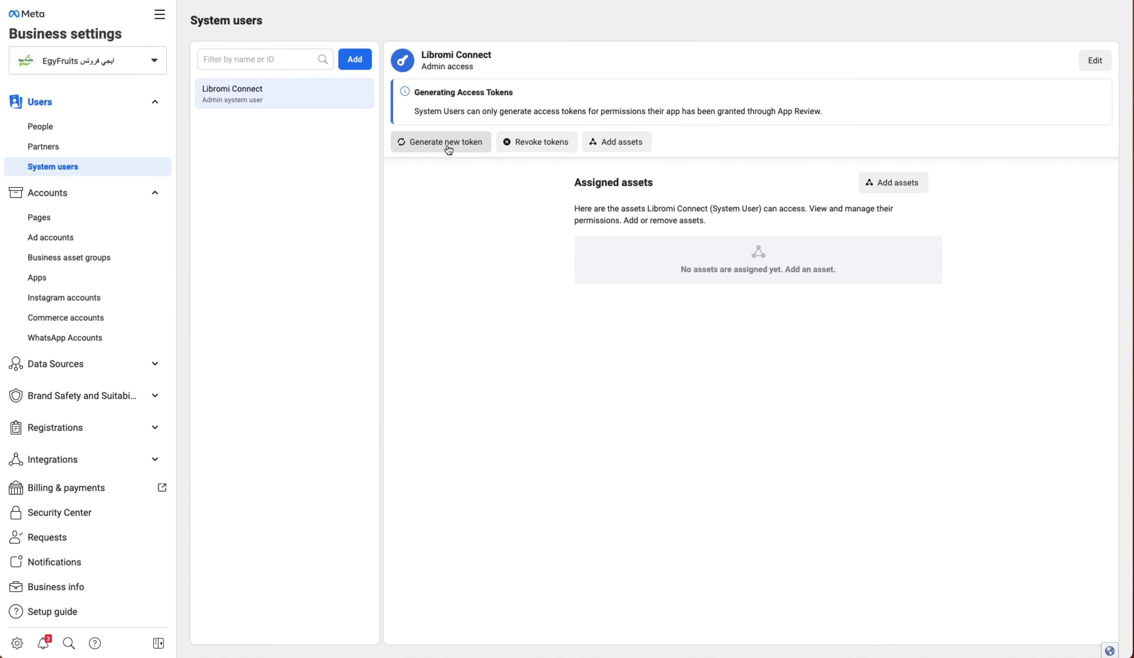
left_click(453, 145)
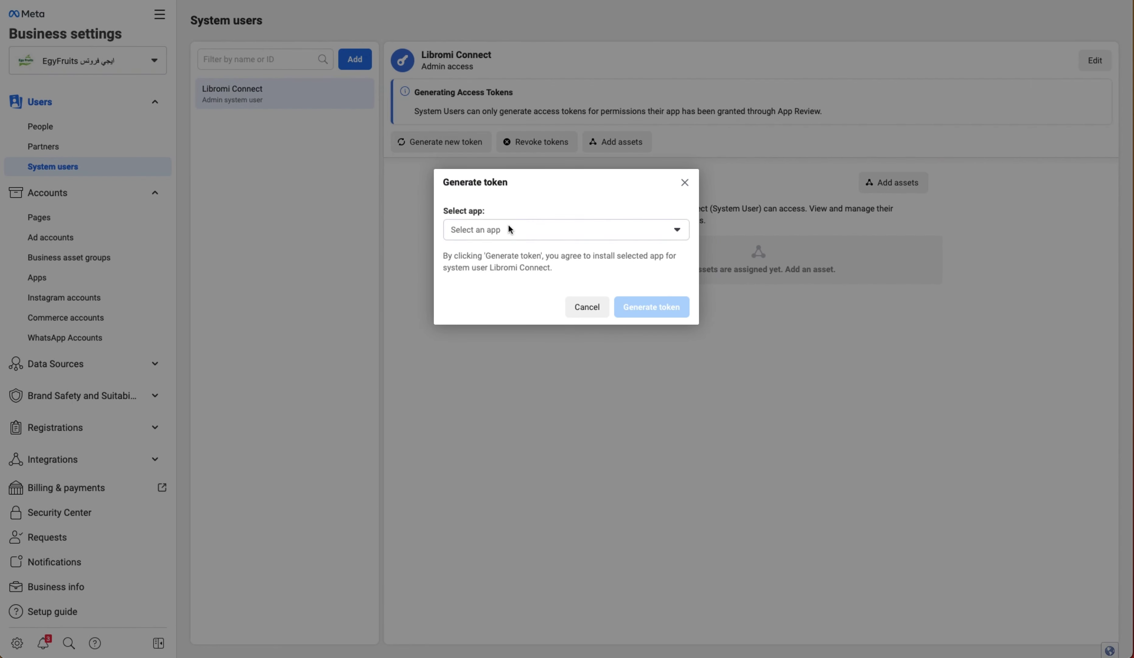
- Generate a never-expiring EgyFruits token with WhatsApp messaging/management, business and catalog permissions, then select it
left_click(508, 228)
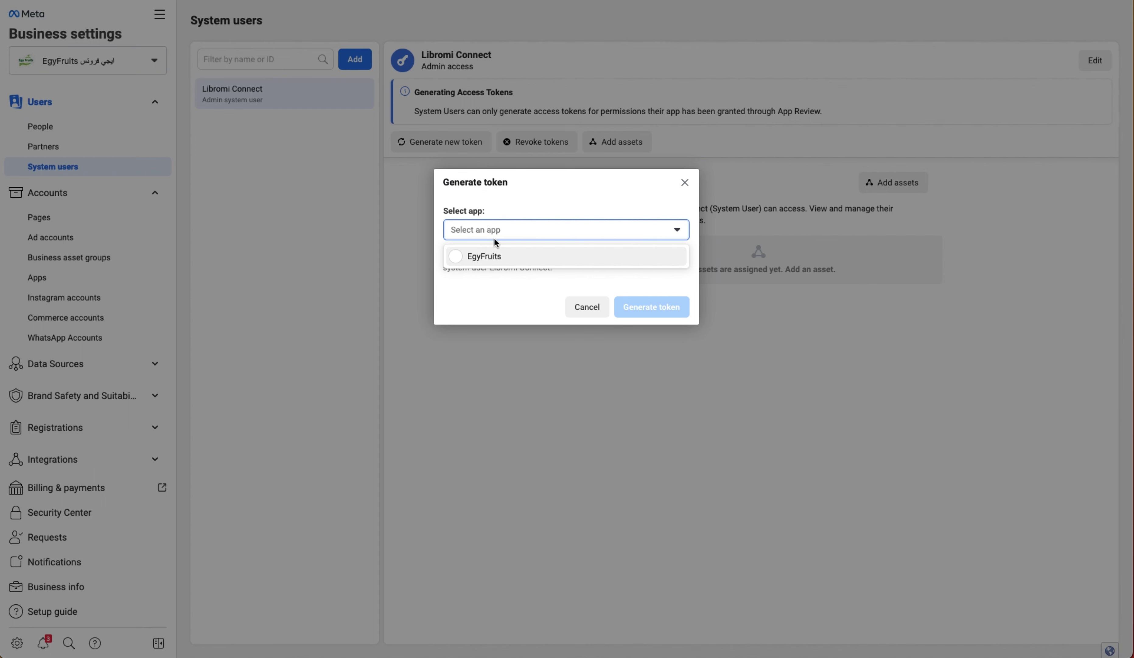
left_click(497, 256)
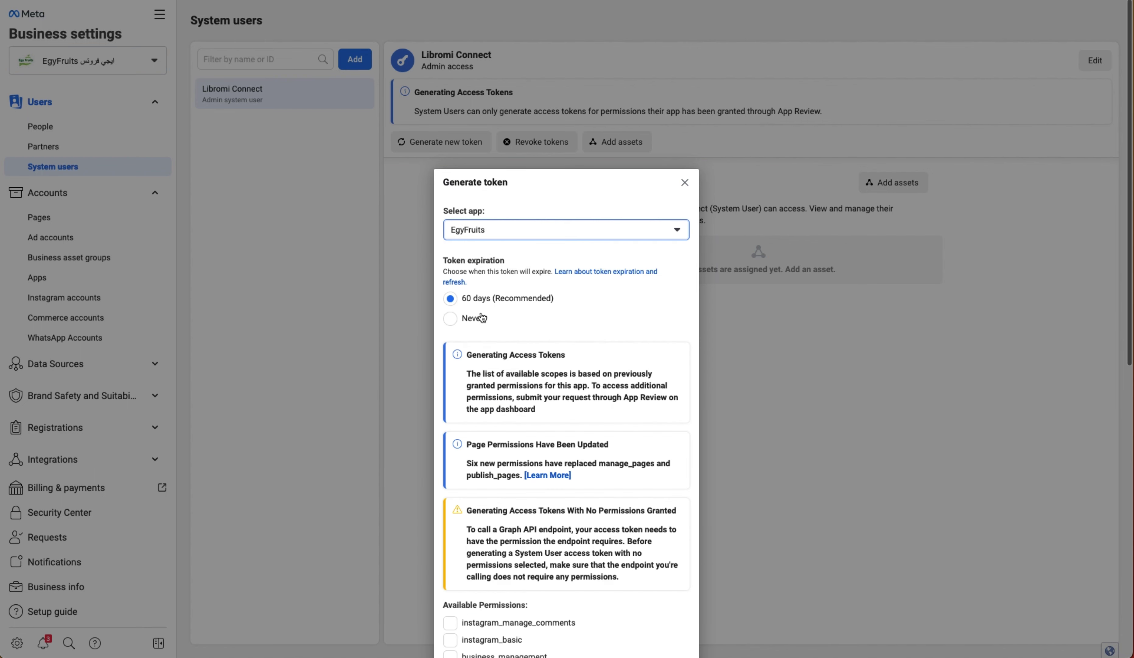
left_click(450, 319)
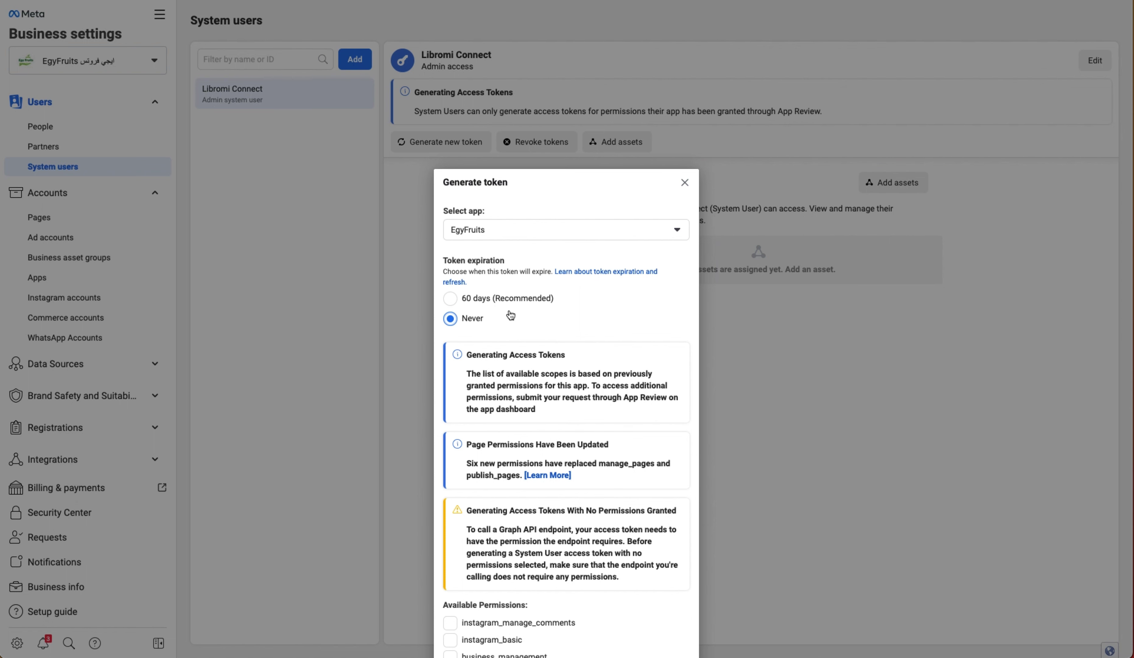
scroll(539, 330, "down", 10)
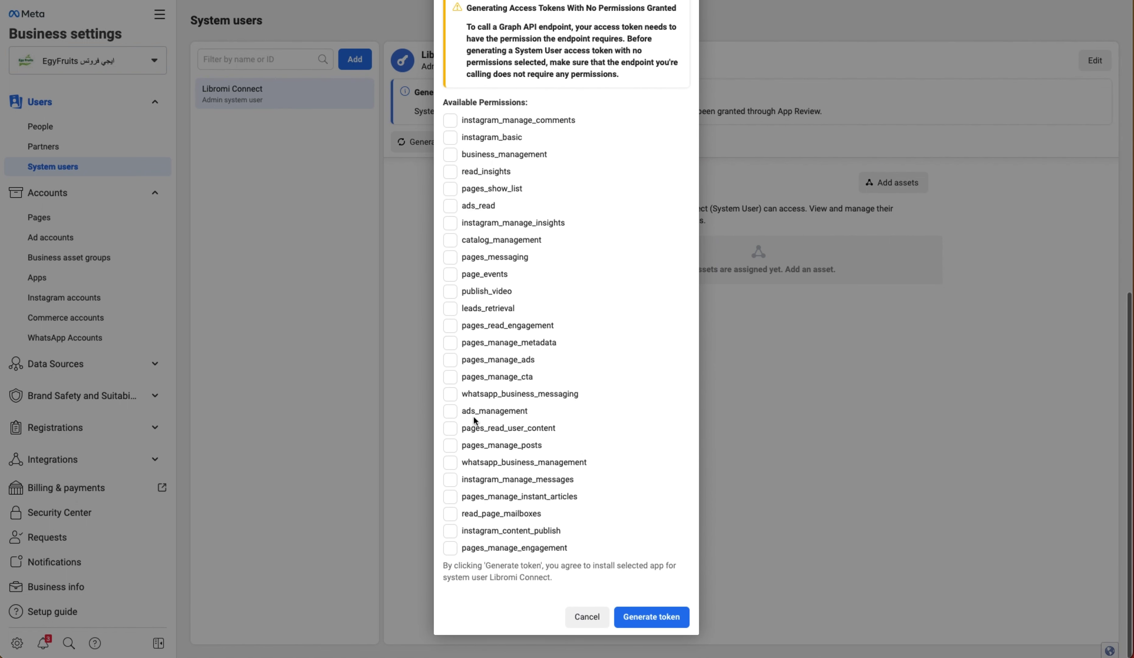
left_click(452, 397)
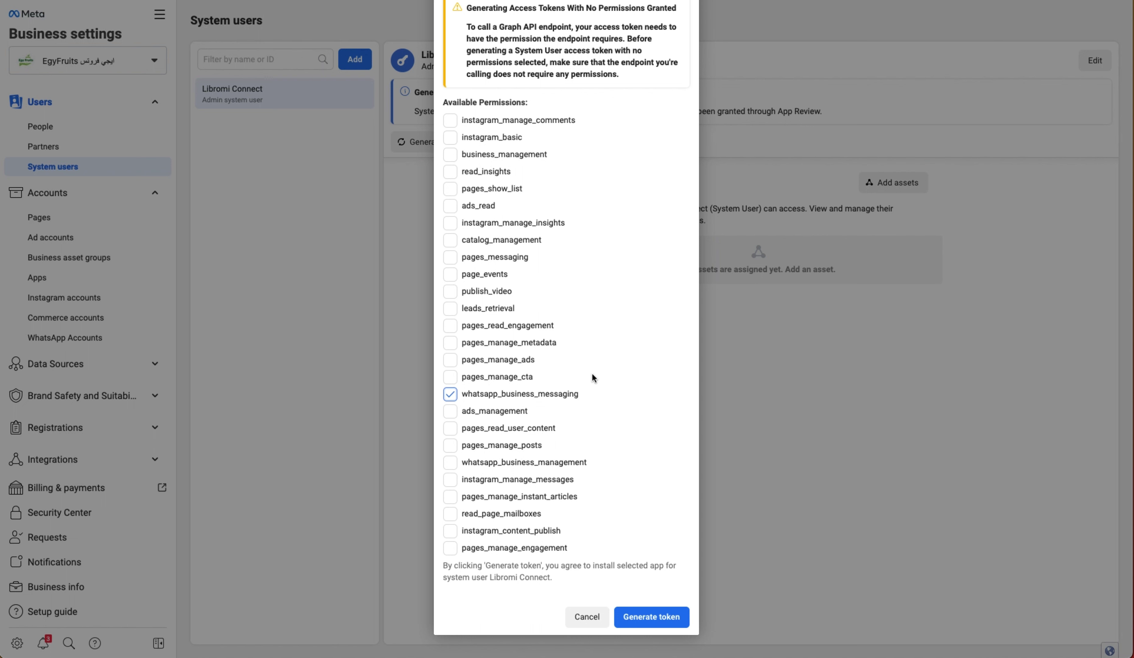
left_click(451, 156)
left_click(455, 243)
left_click(560, 466)
left_click(662, 625)
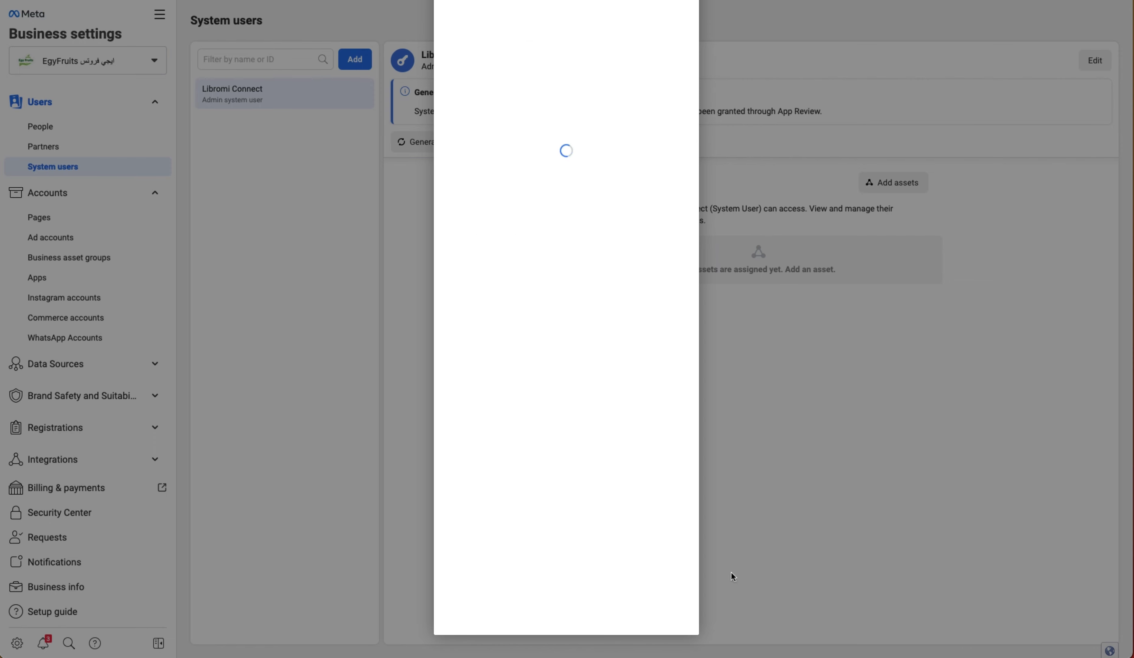
left_click_drag(539, 322, 487, 275)
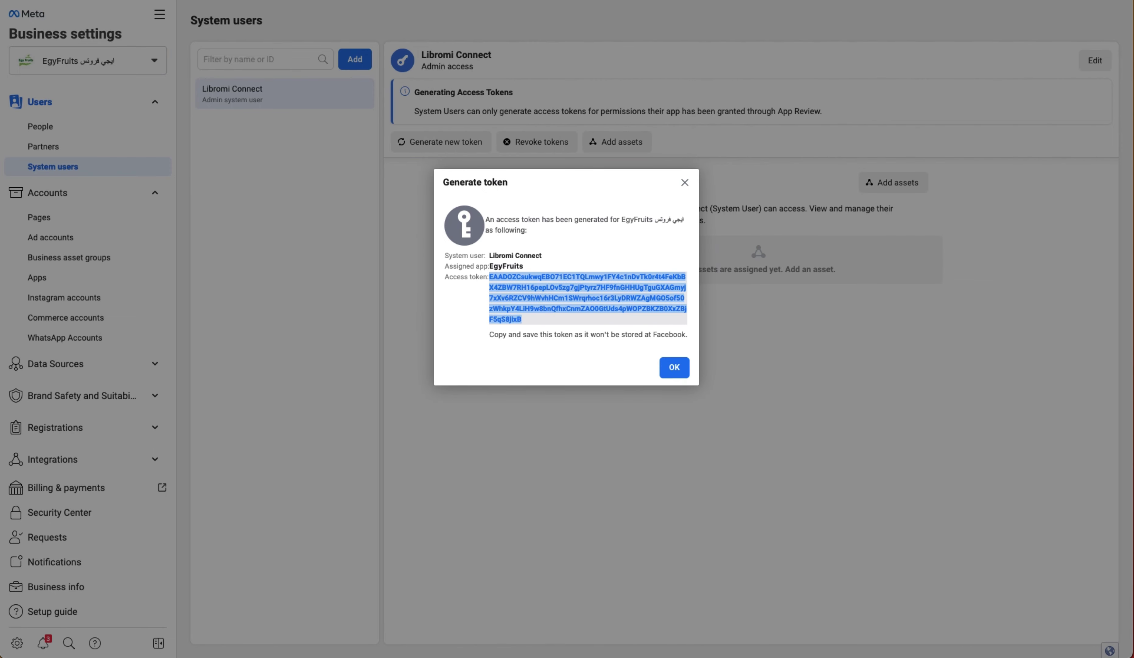
left_click(875, 1)
- Paste the access token into the Access Token field and submit the channel connection
left_click(463, 435)
key("ctrl+v")
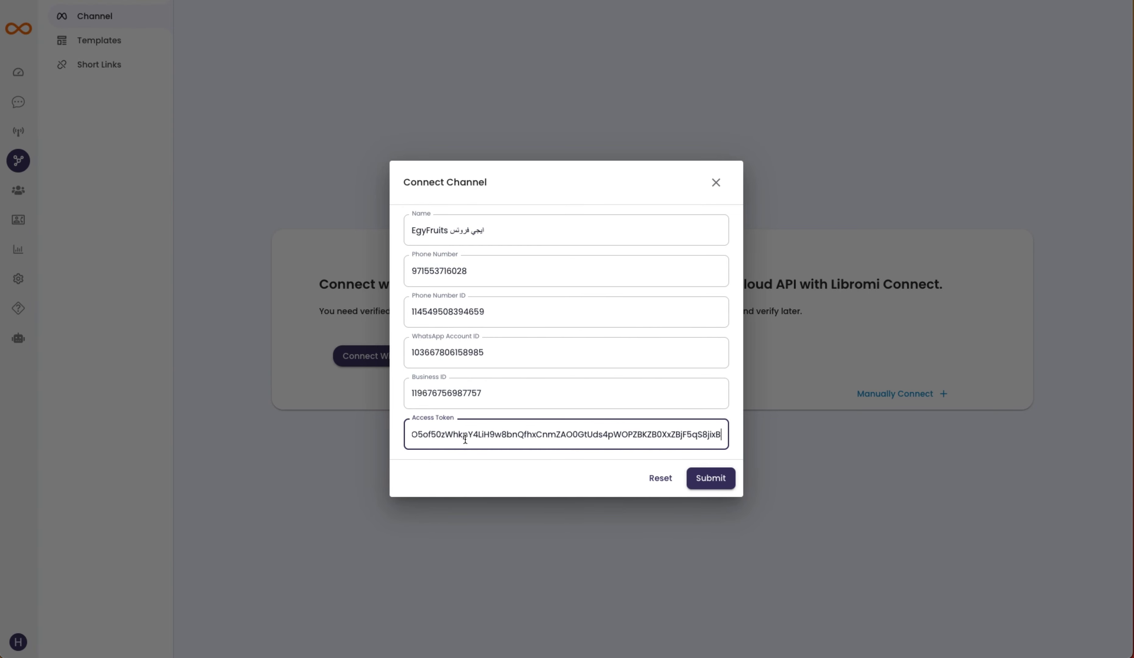
left_click(505, 471)
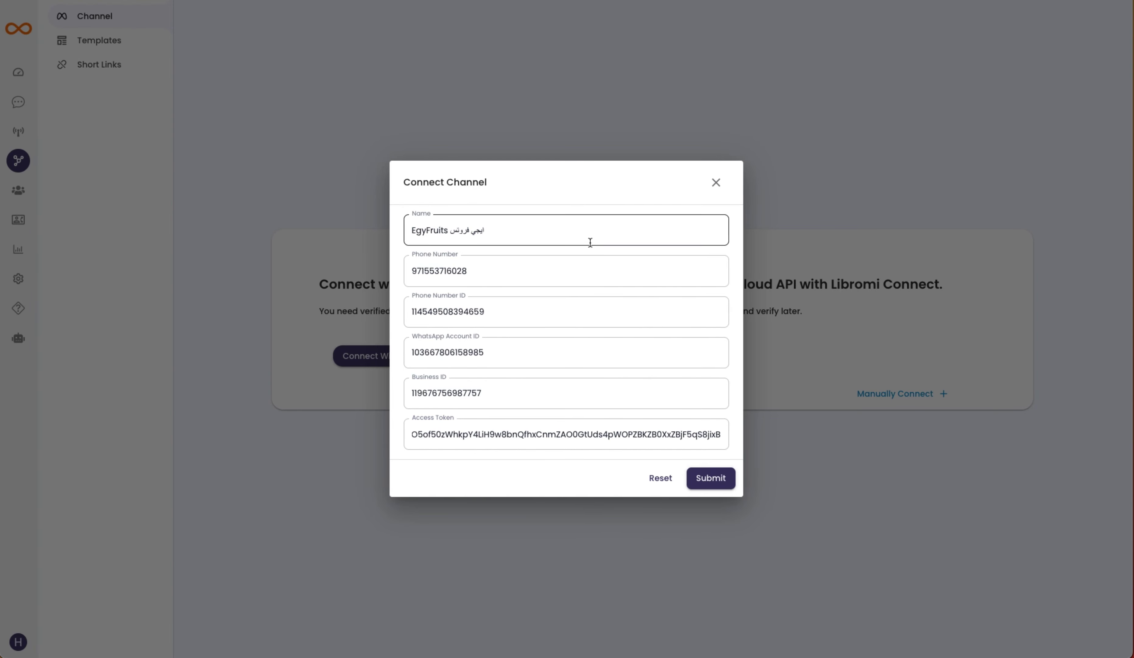
left_click(716, 479)
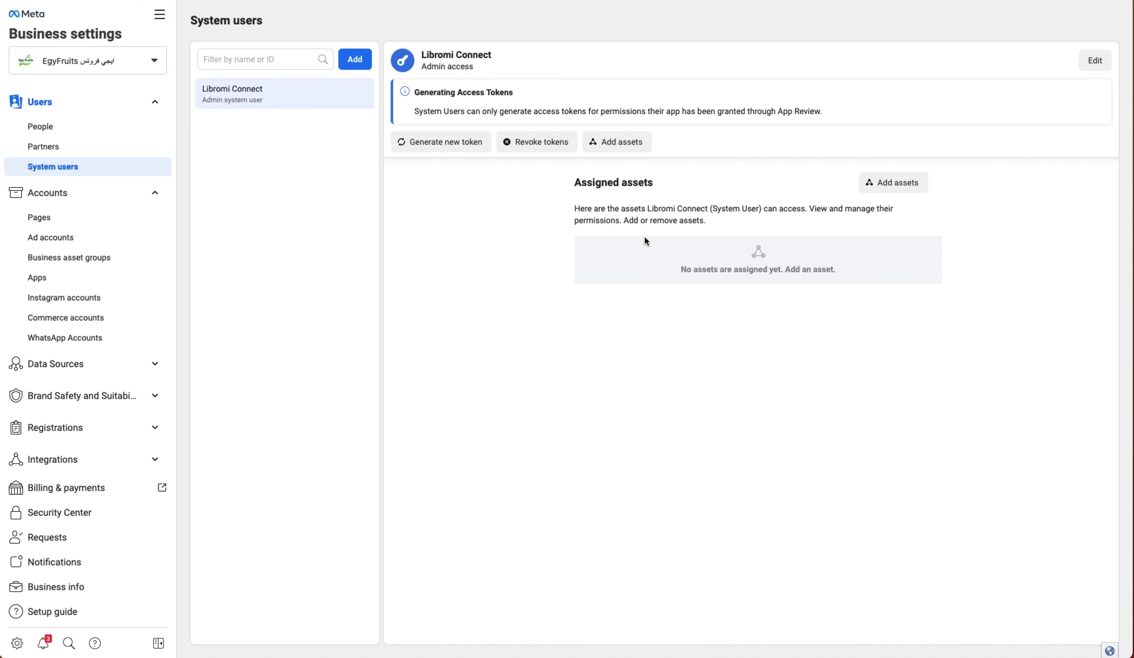
- Give the Libromi Connect system user full control of the EgyFruits WhatsApp account
left_click(90, 344)
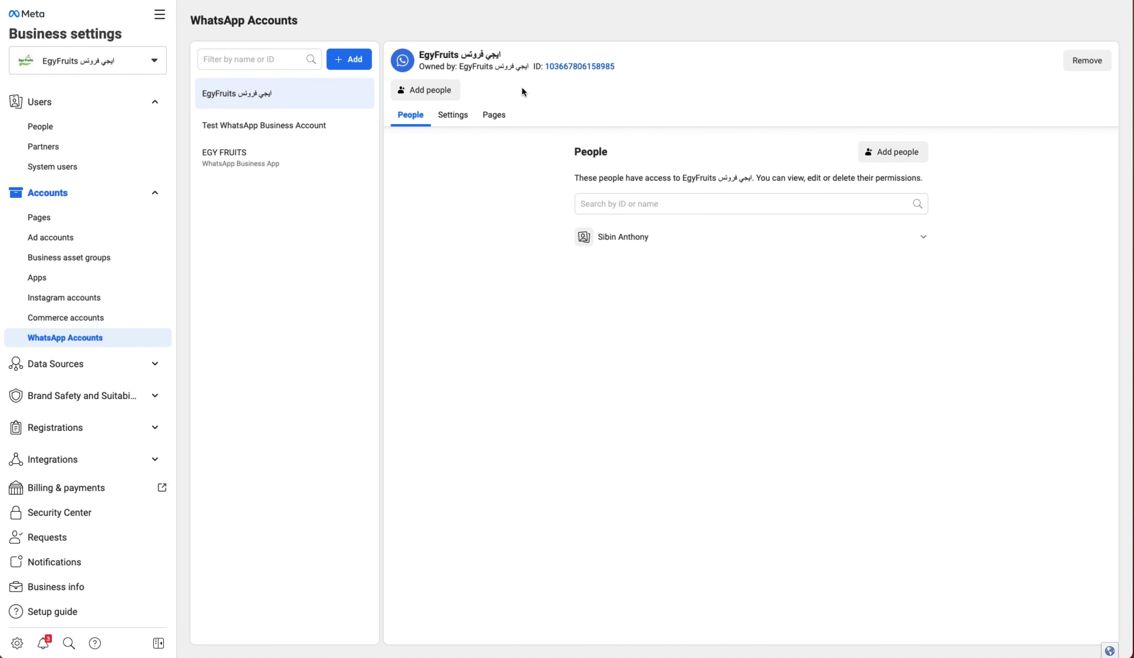
left_click(438, 92)
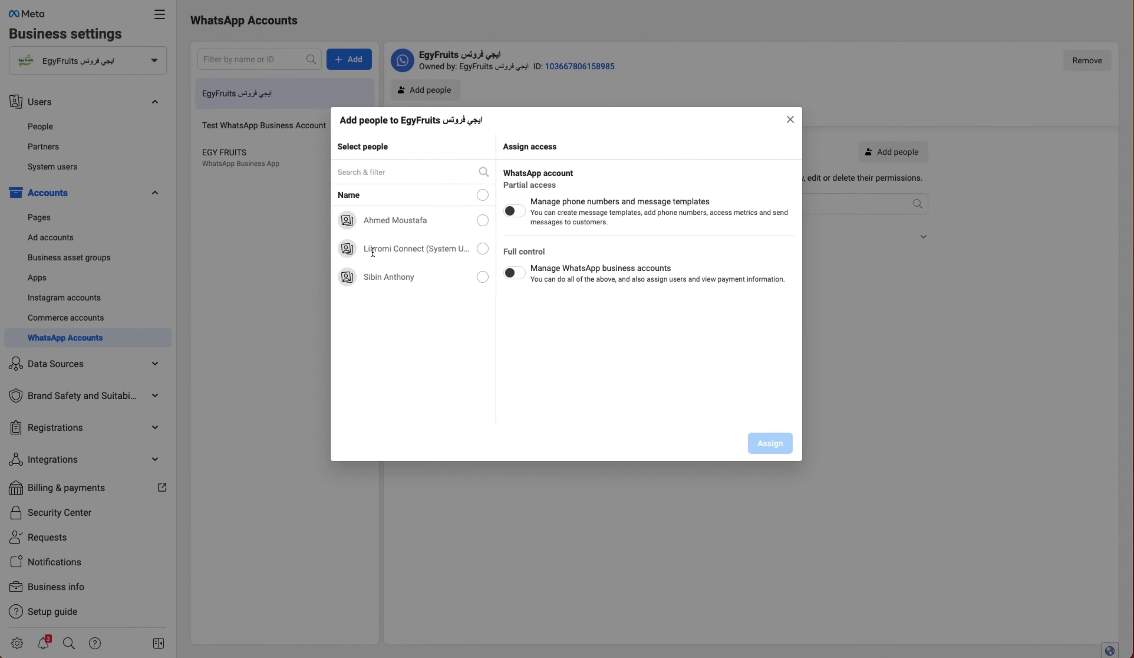
left_click(482, 249)
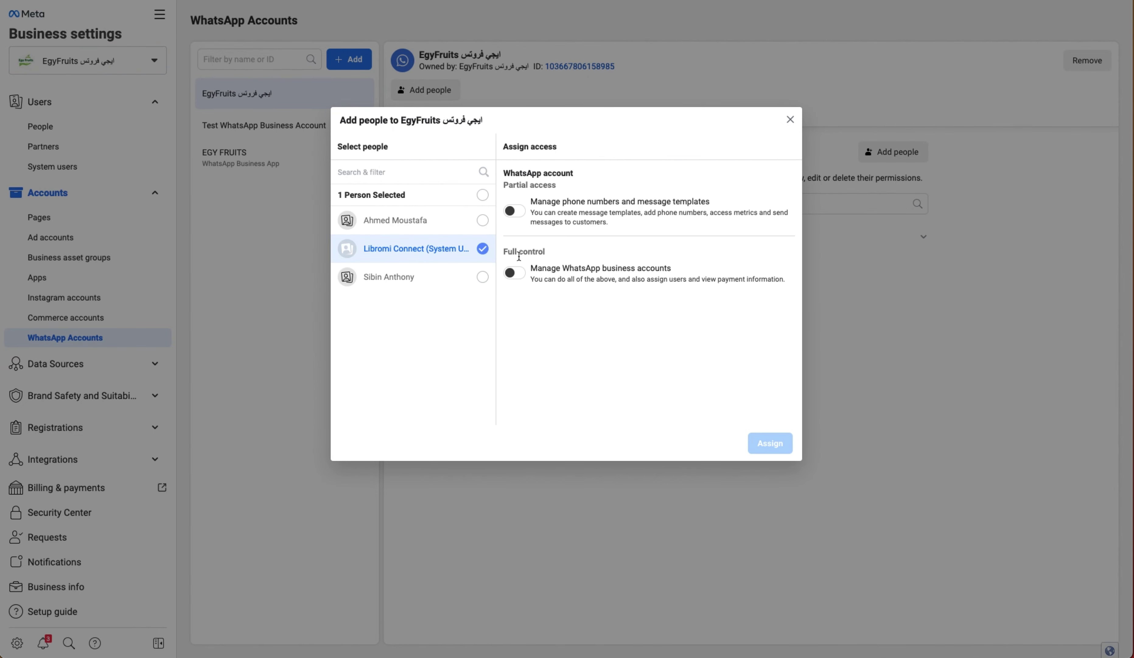
left_click(514, 273)
left_click(770, 443)
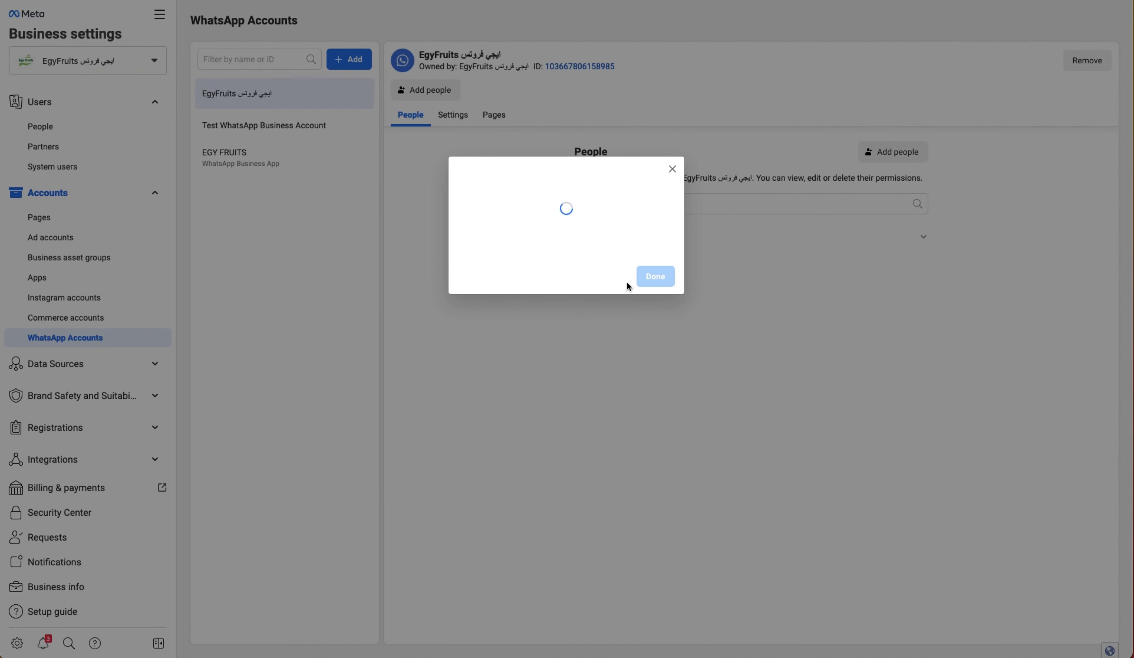
left_click(655, 274)
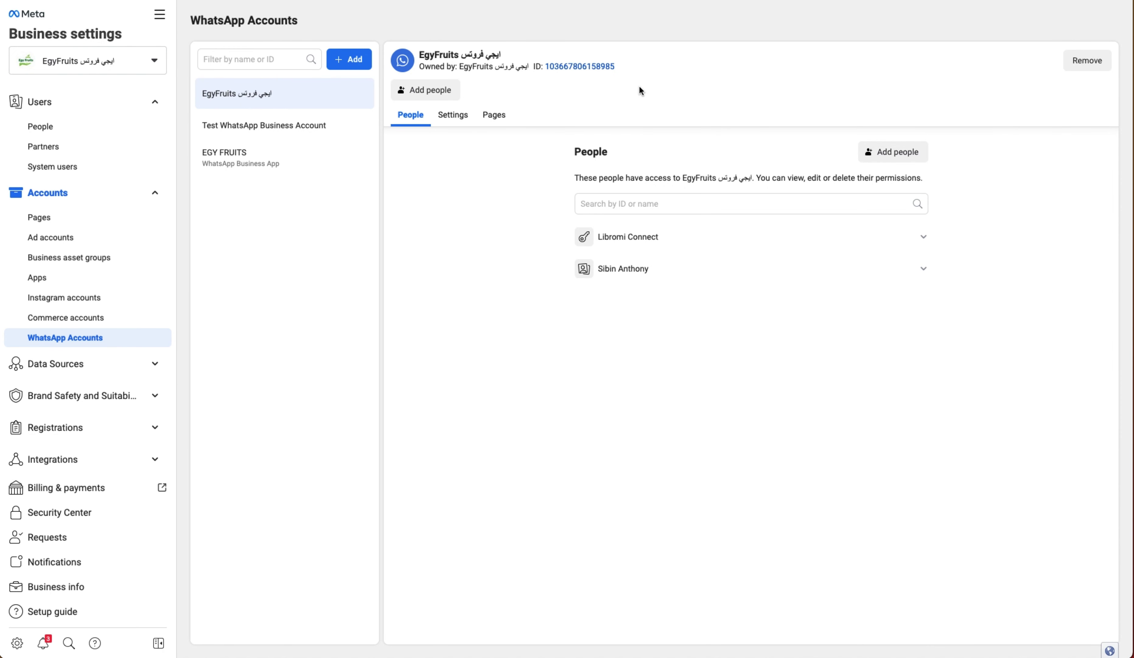
- Copy the Web Hook URL from Libromi's Connected Account Summary
left_click(739, 5)
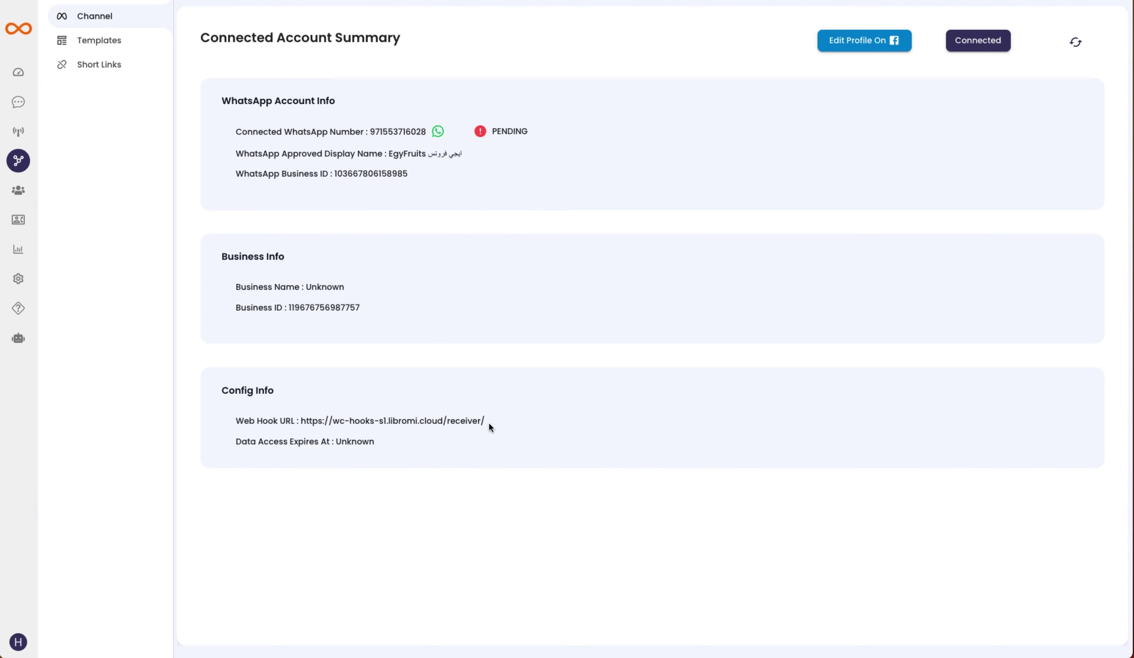
left_click_drag(490, 422, 303, 425)
key("ctrl+c")
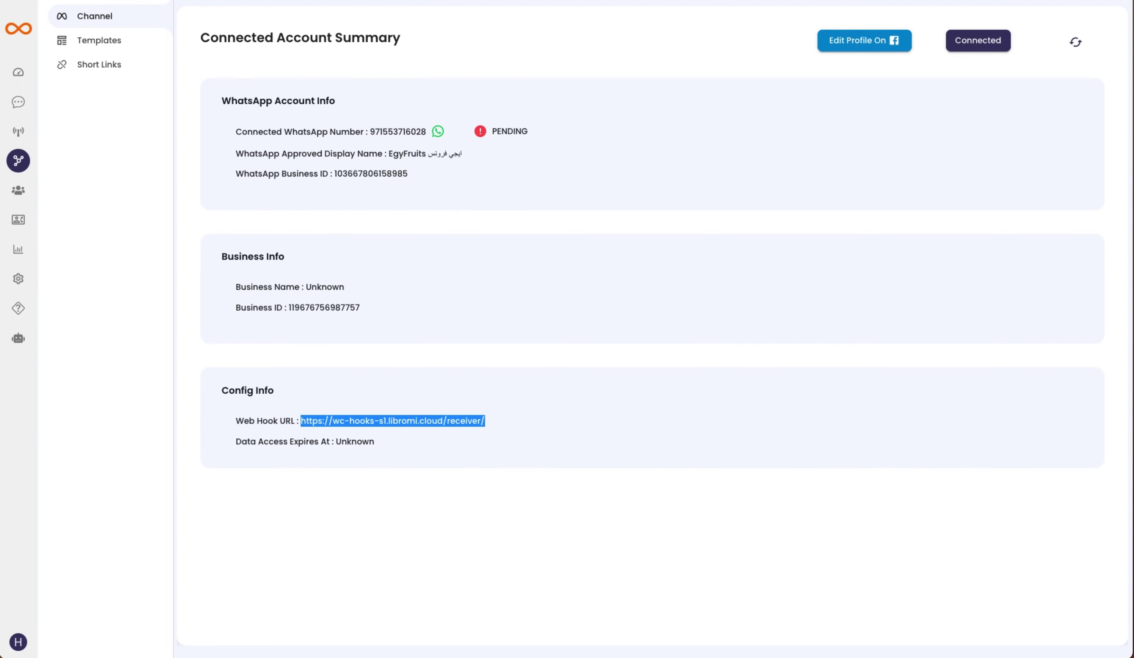
key("ctrl+Tab")
scroll(134, 486, "down", 5)
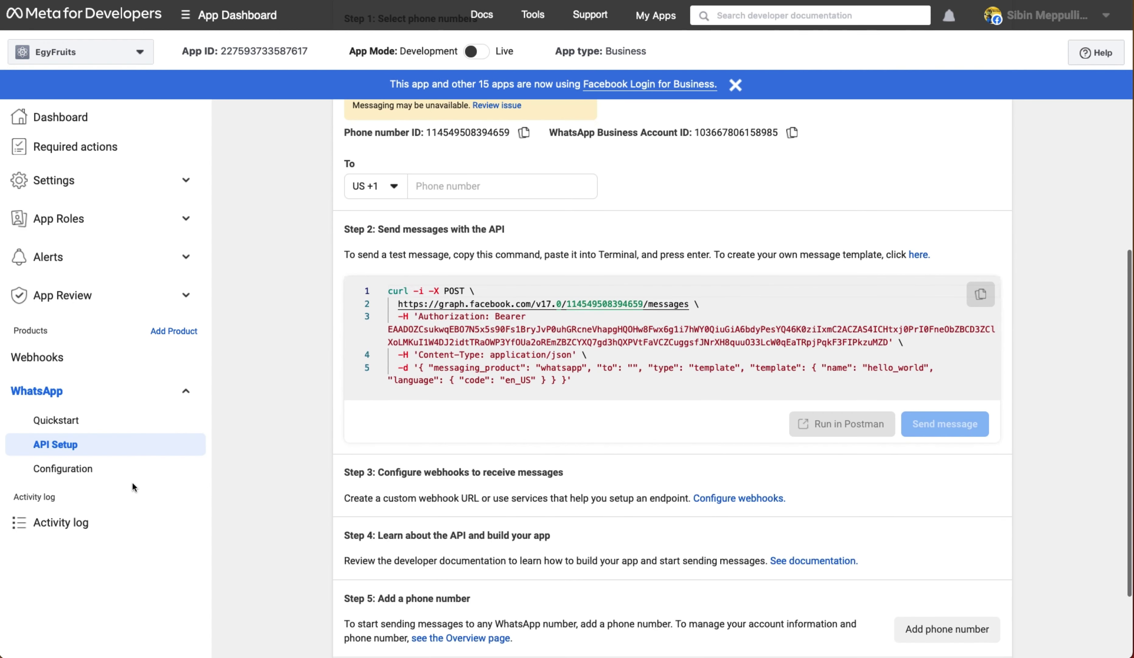
left_click(67, 472)
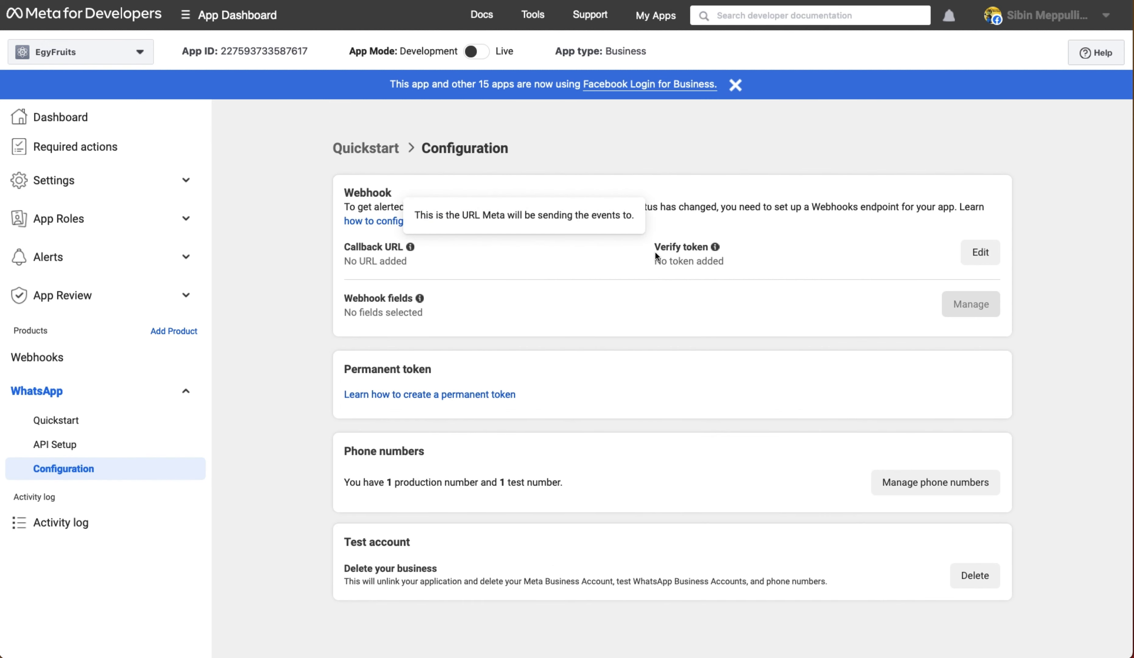
- Set the webhook callback URL to the Libromi Web Hook URL with a verify token, then verify and save
left_click(984, 255)
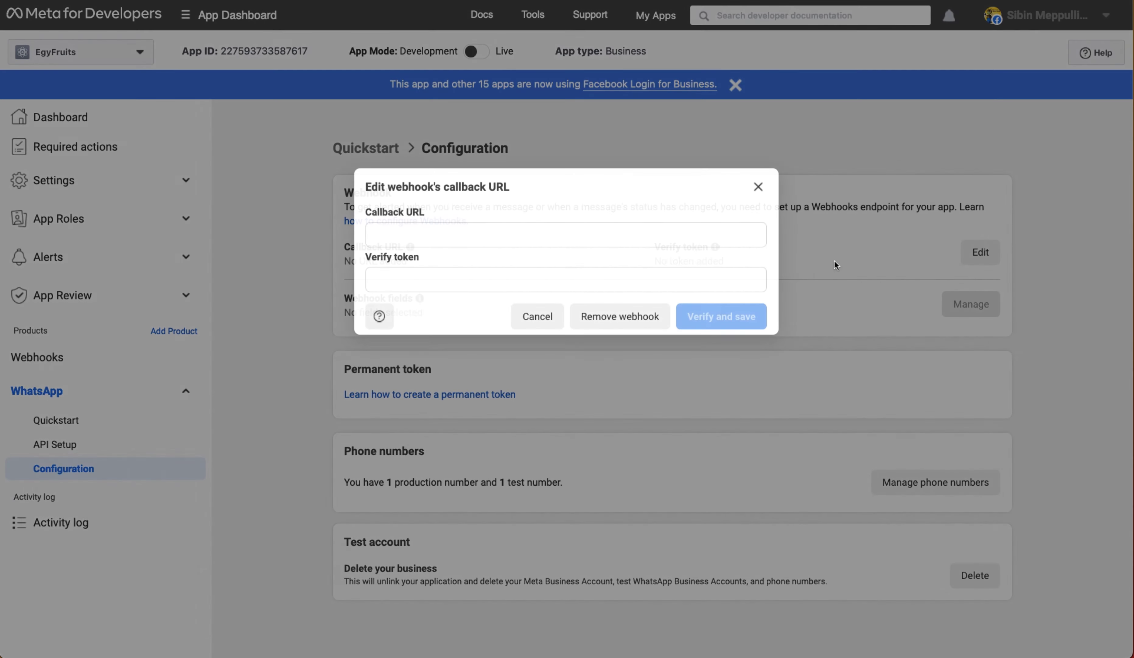
left_click(454, 236)
key("ctrl+v")
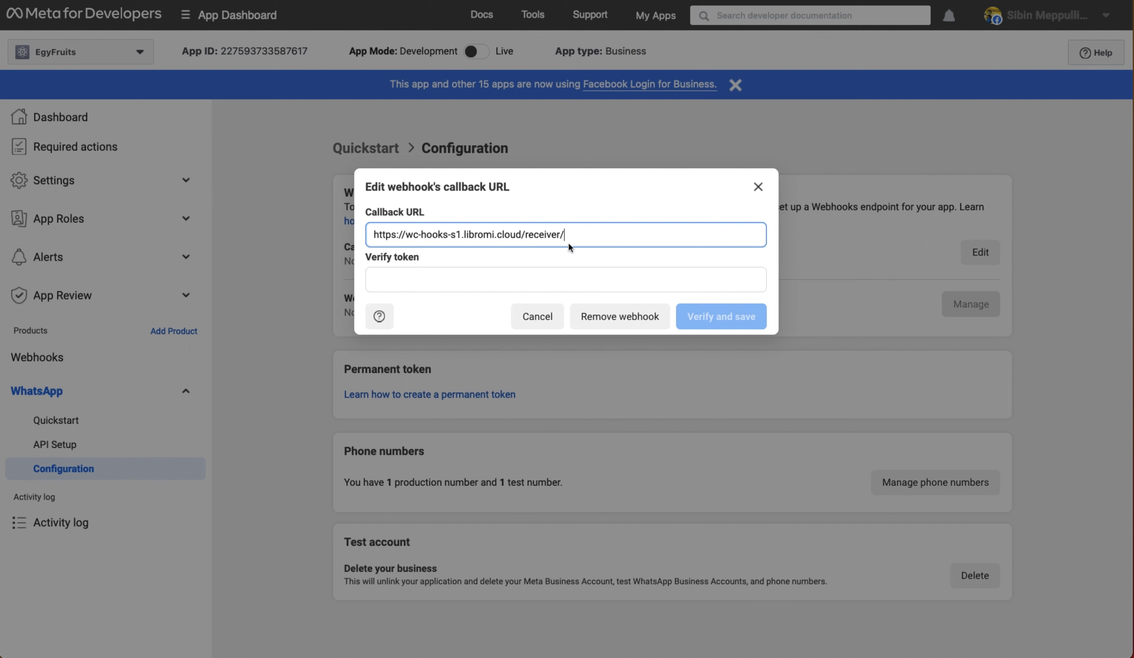
left_click(596, 210)
left_click(393, 278)
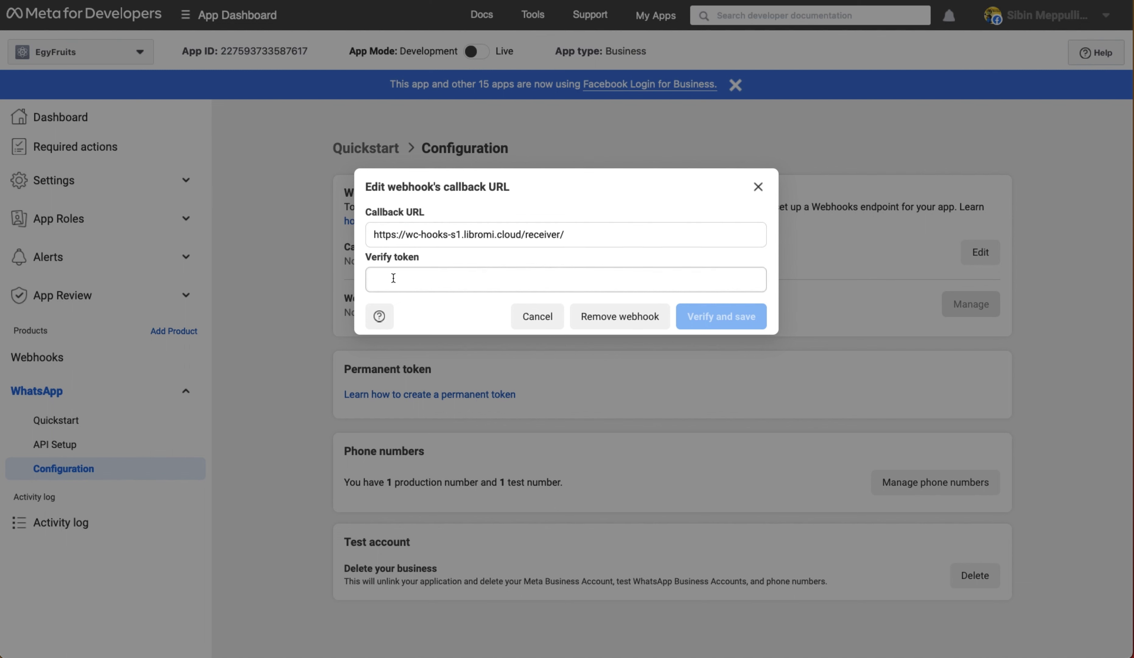
left_click(422, 282)
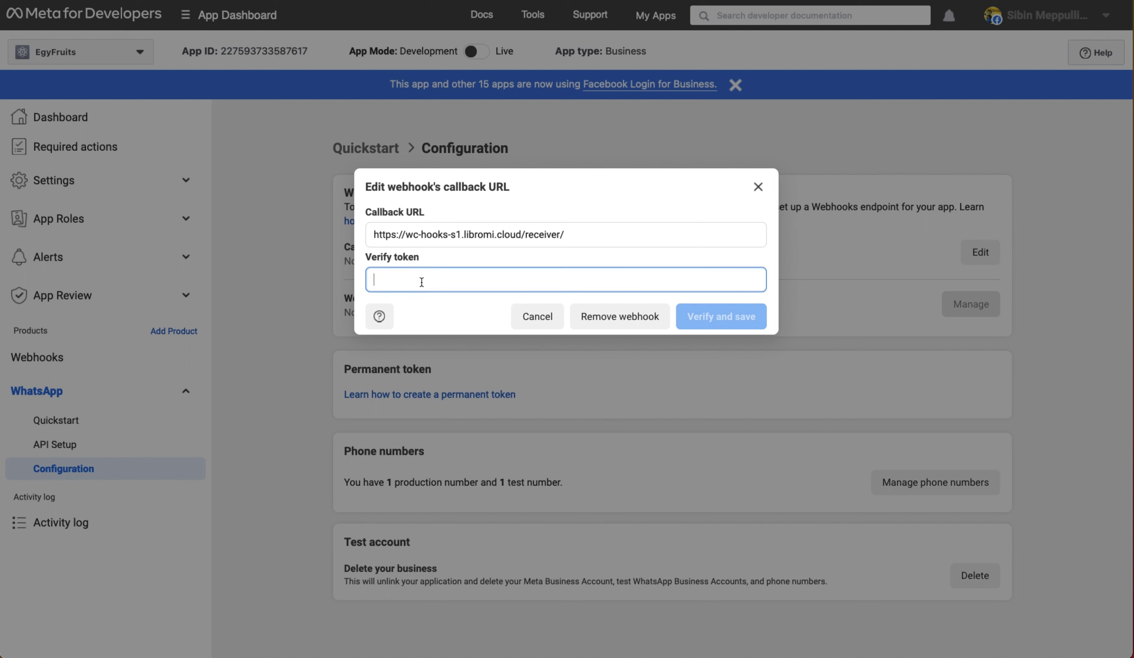
type("token")
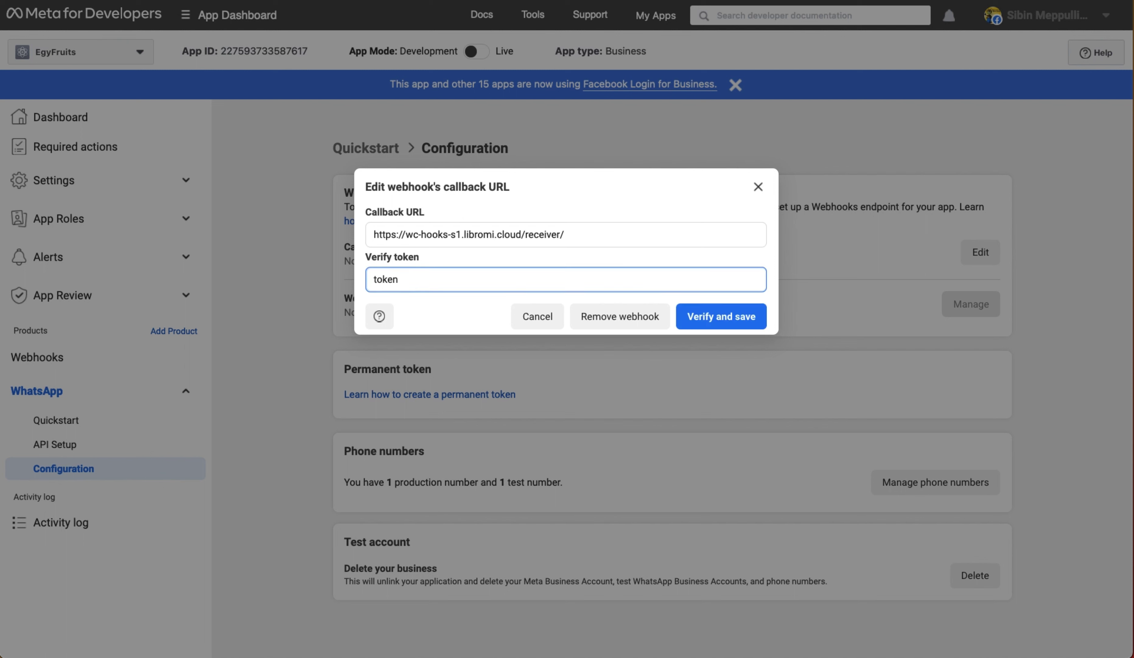
left_click(428, 315)
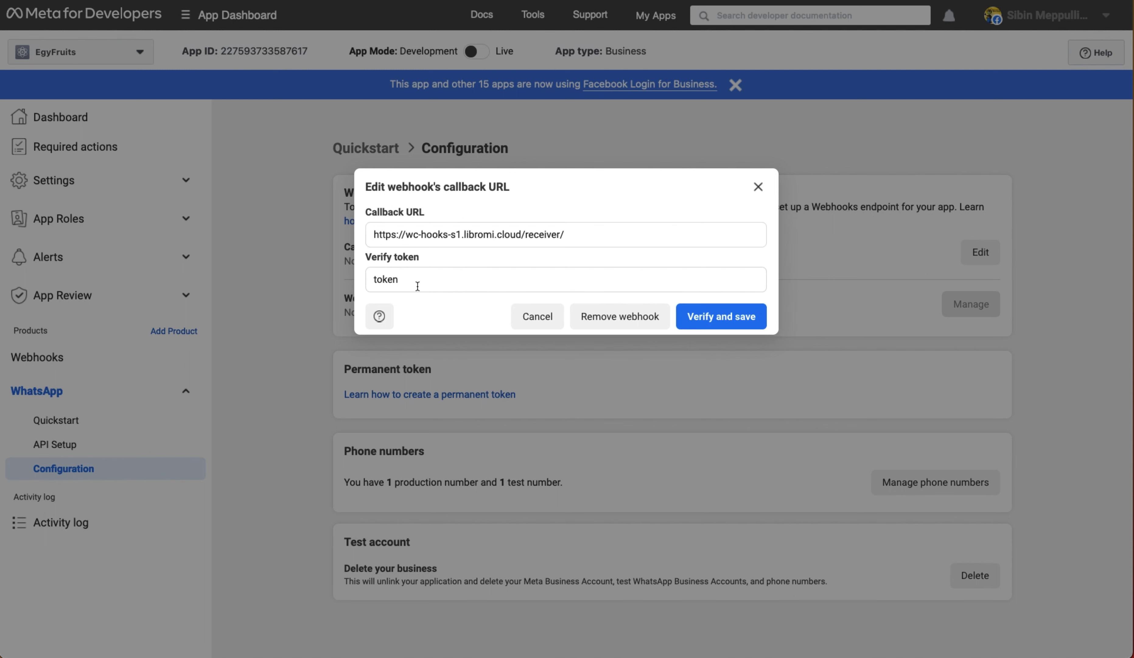
left_click(731, 327)
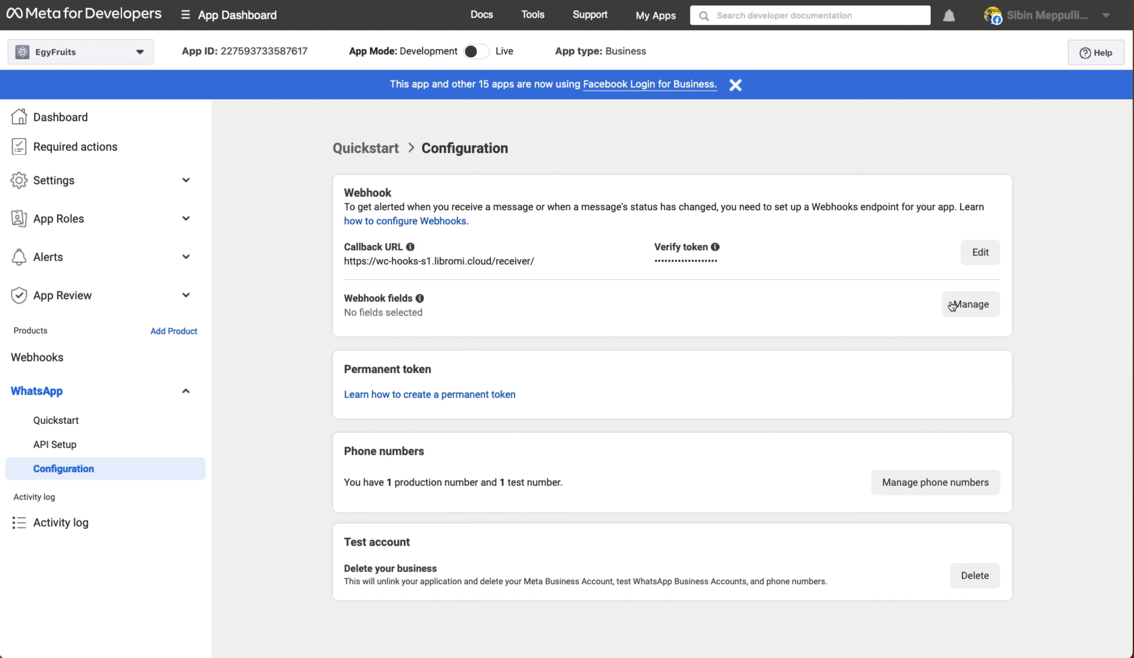
- Subscribe the webhook to the messages field
left_click(966, 305)
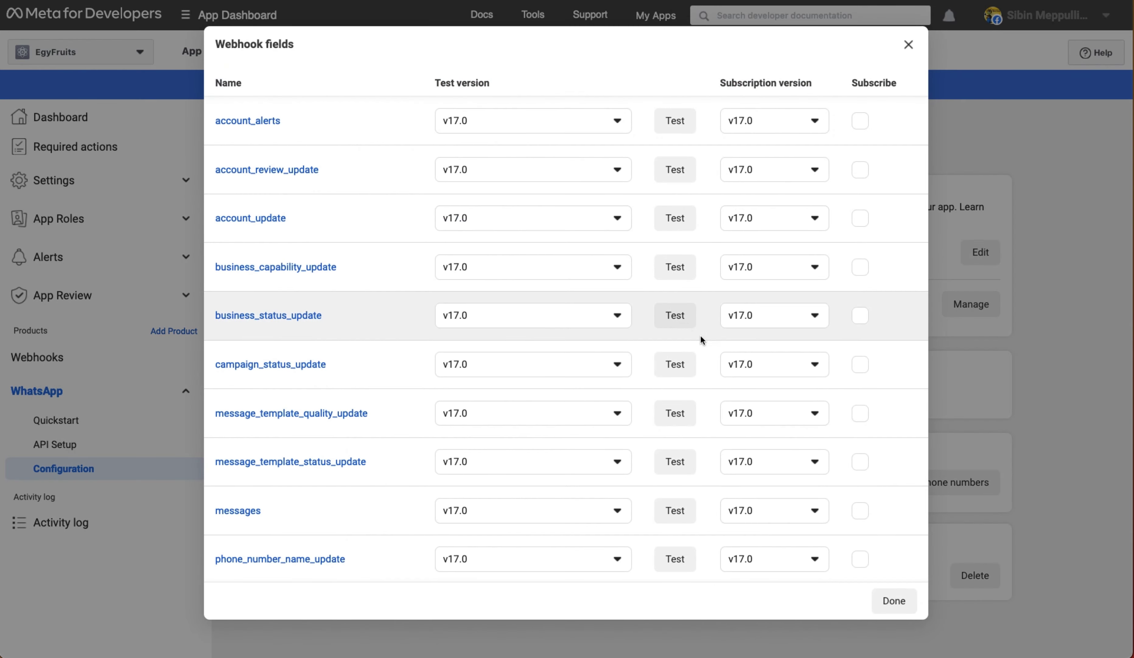
scroll(759, 370, "down", 3)
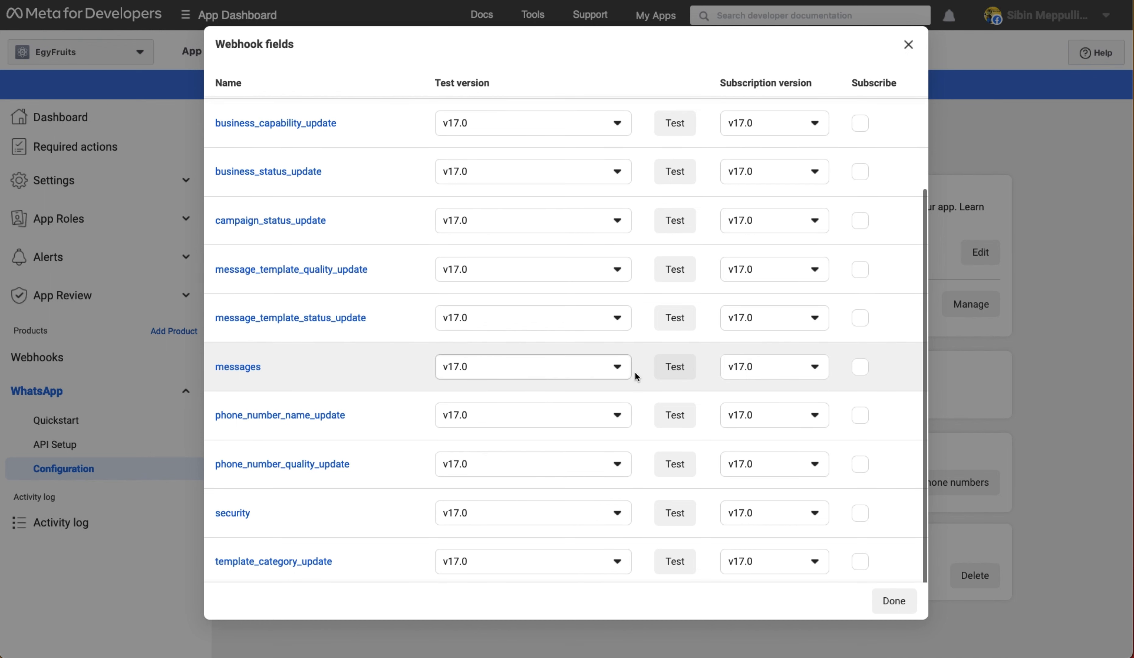
left_click(861, 369)
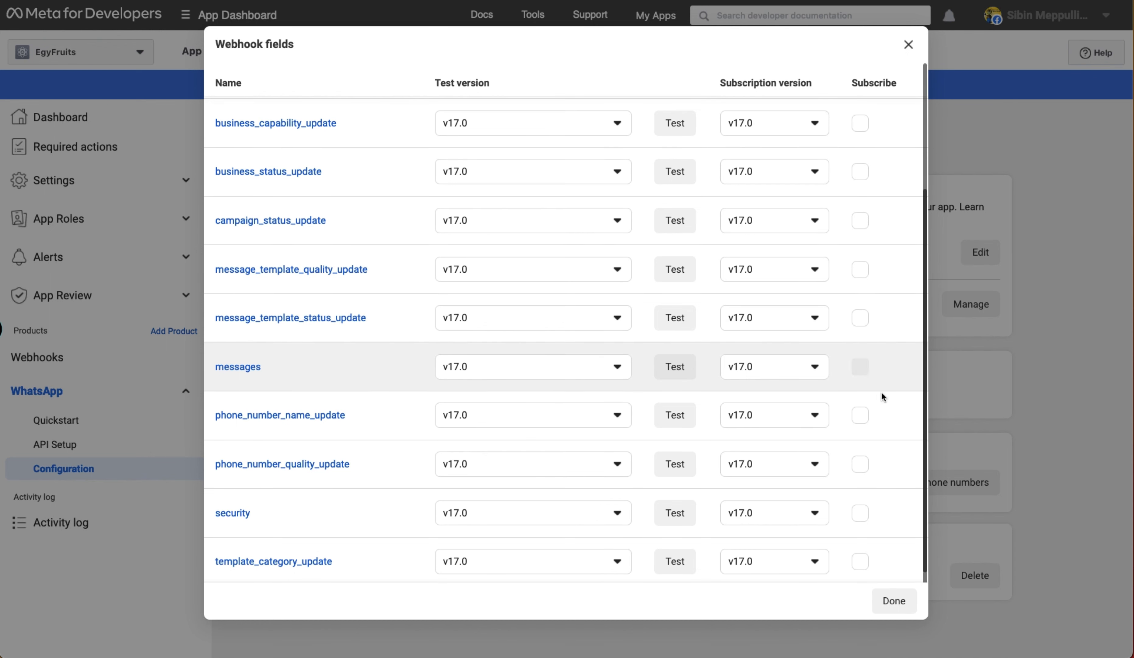
left_click(895, 601)
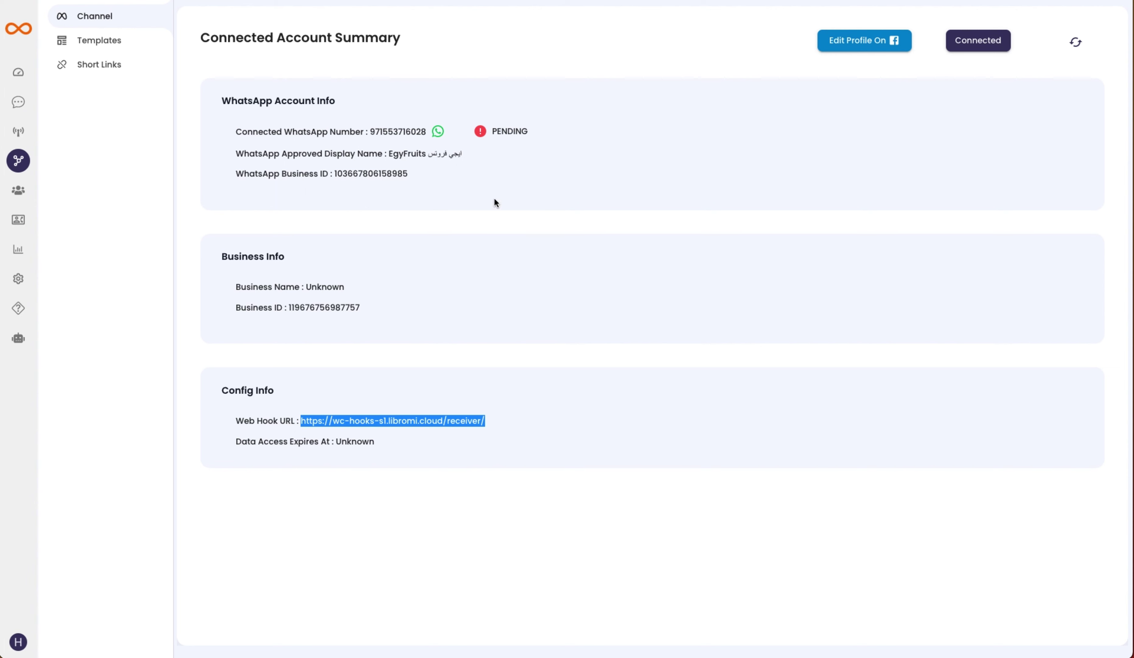
- Send 'Hi' from WhatsApp to the connected EgyFruits number and close the chat
left_click(324, 260)
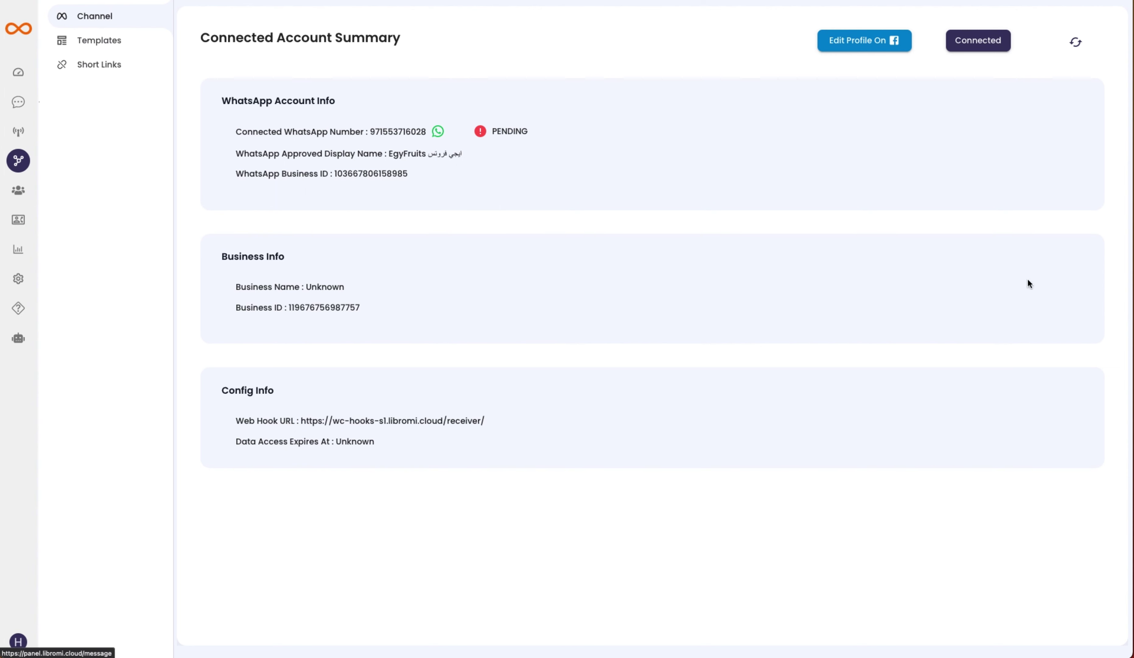
left_click(437, 133)
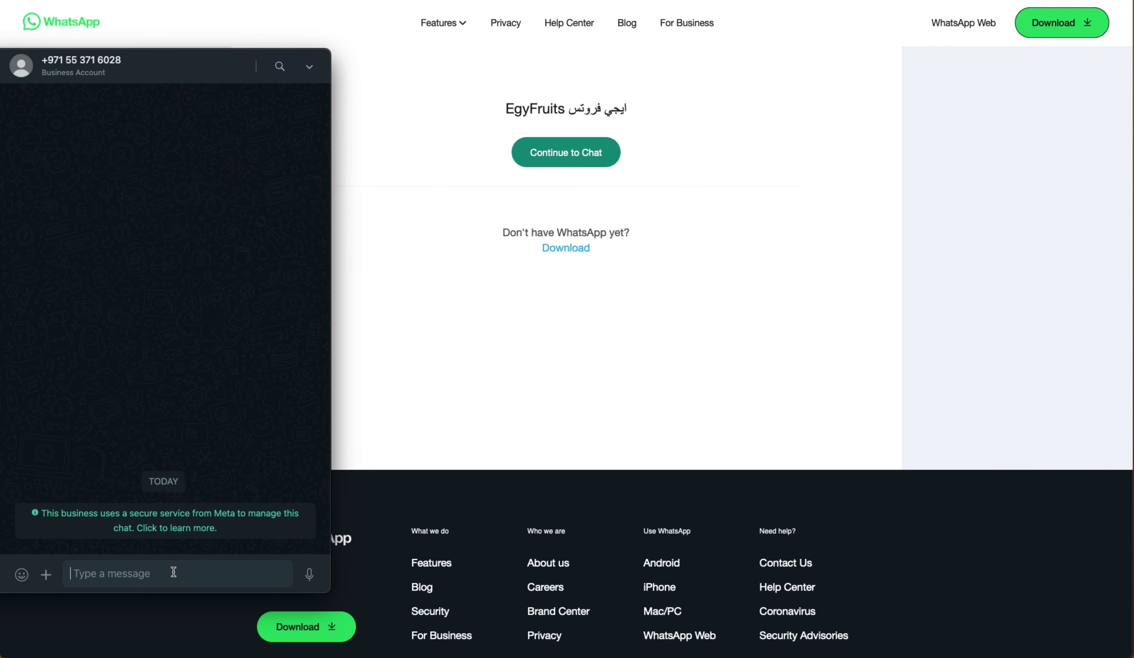
left_click(173, 571)
type("Hi")
key("Return")
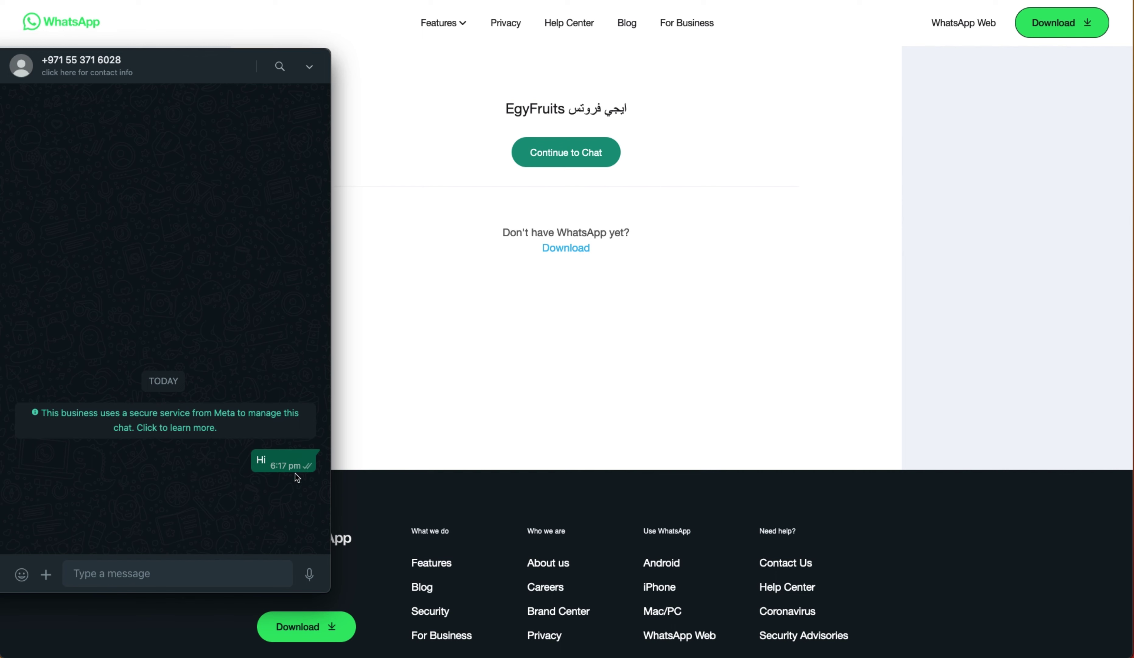
left_click(588, 285)
key("super+w")
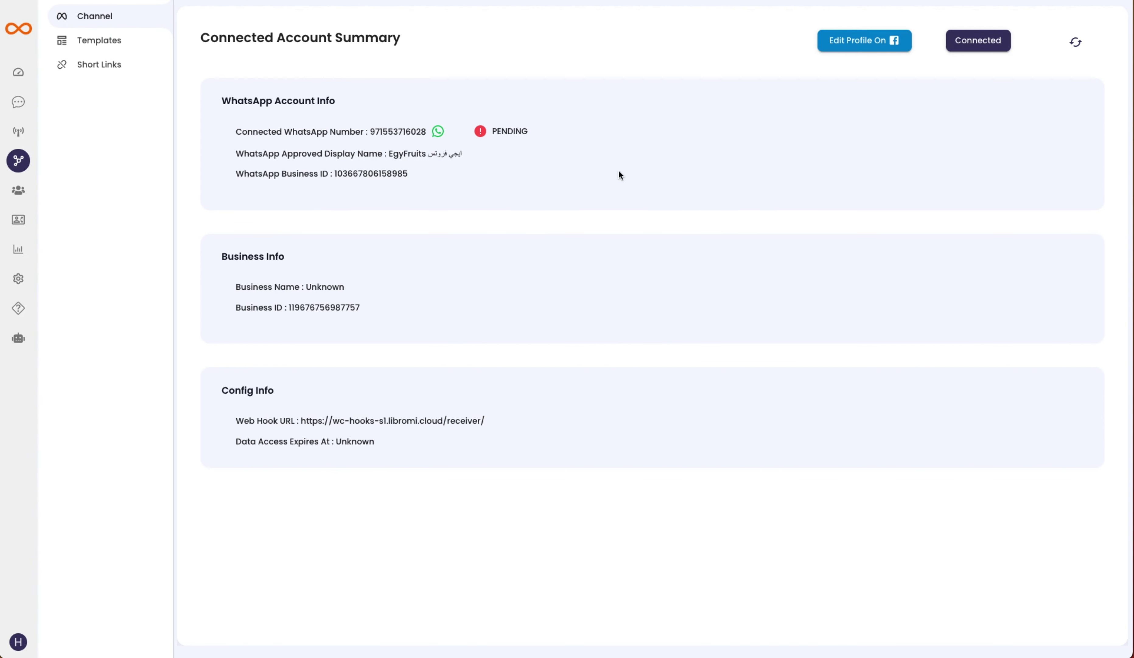
- Assign the unassigned Hi chat to yourself, send 'hELLO', and confirm WhatsApp receives it
left_click(20, 102)
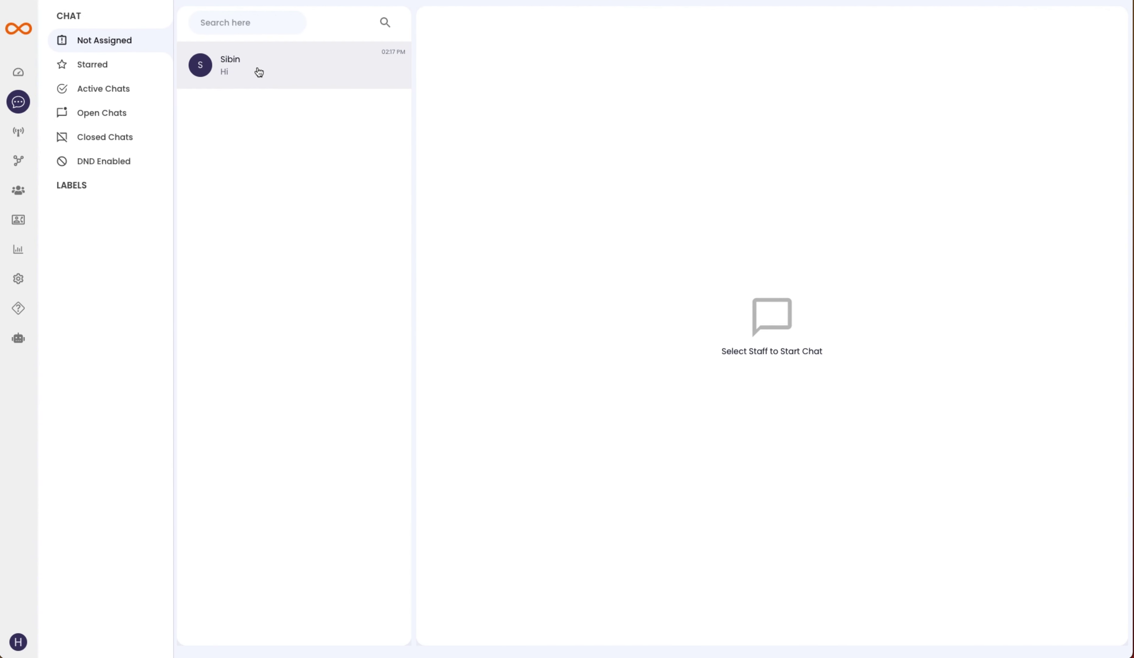
left_click(273, 74)
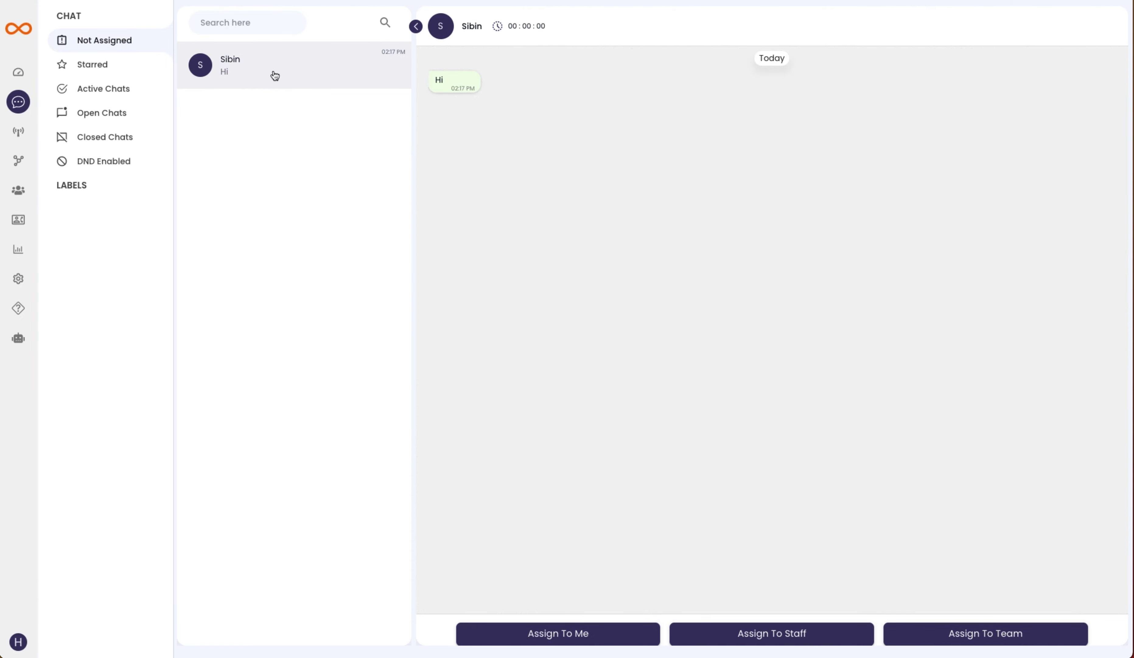
left_click(544, 633)
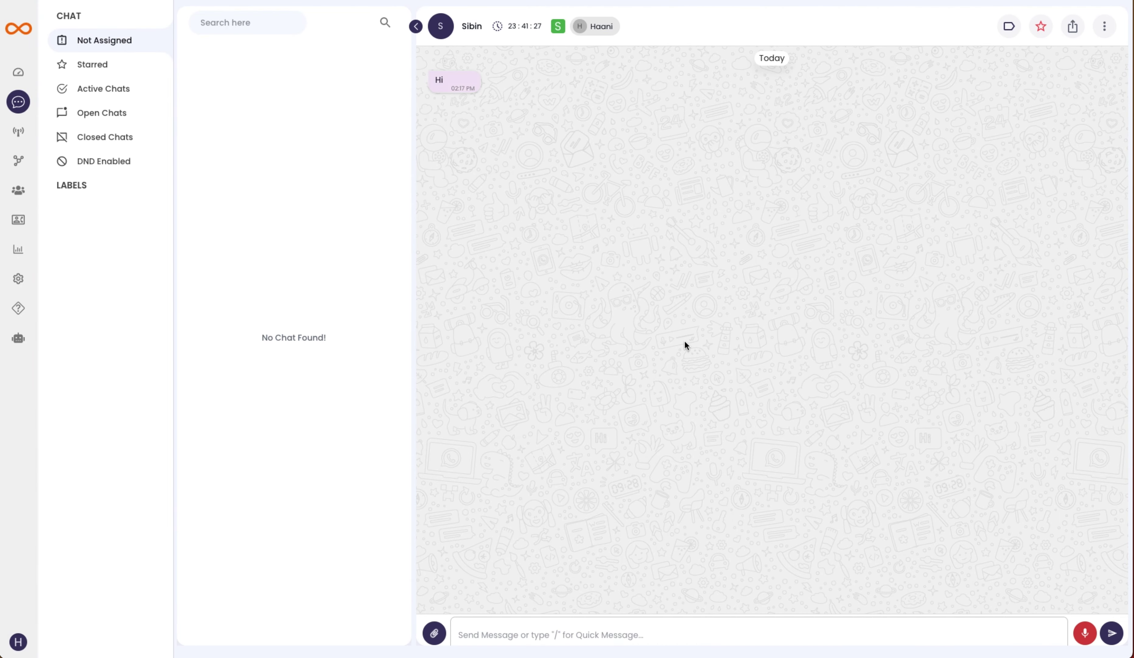
left_click(526, 631)
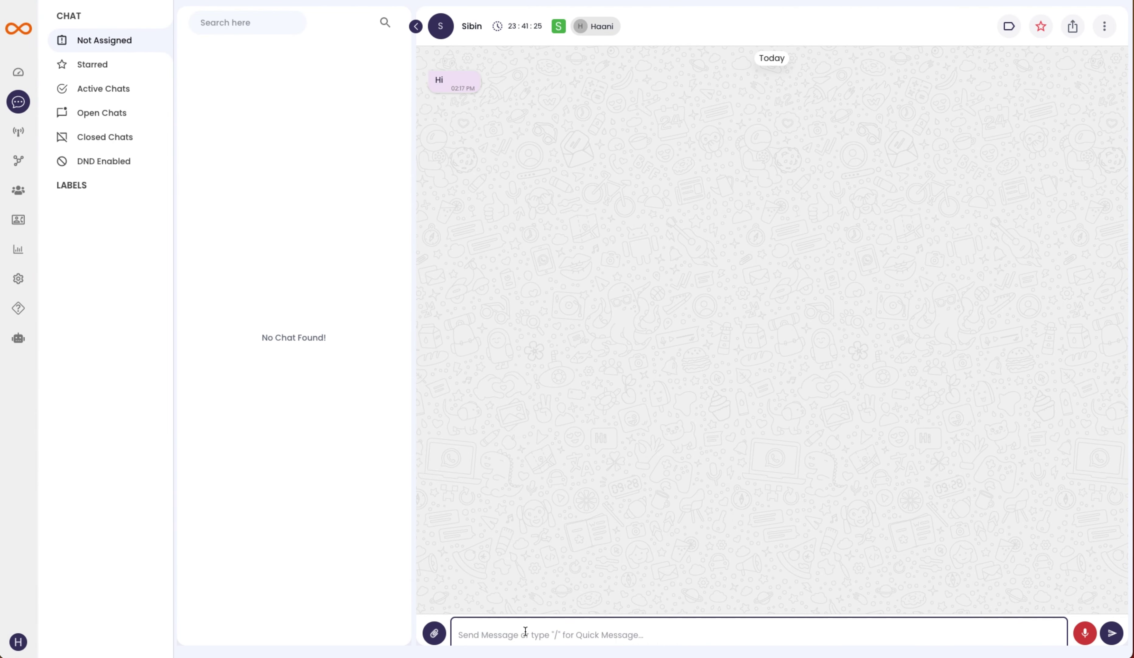
type("hELLO")
key("Return")
key("super+Tab")
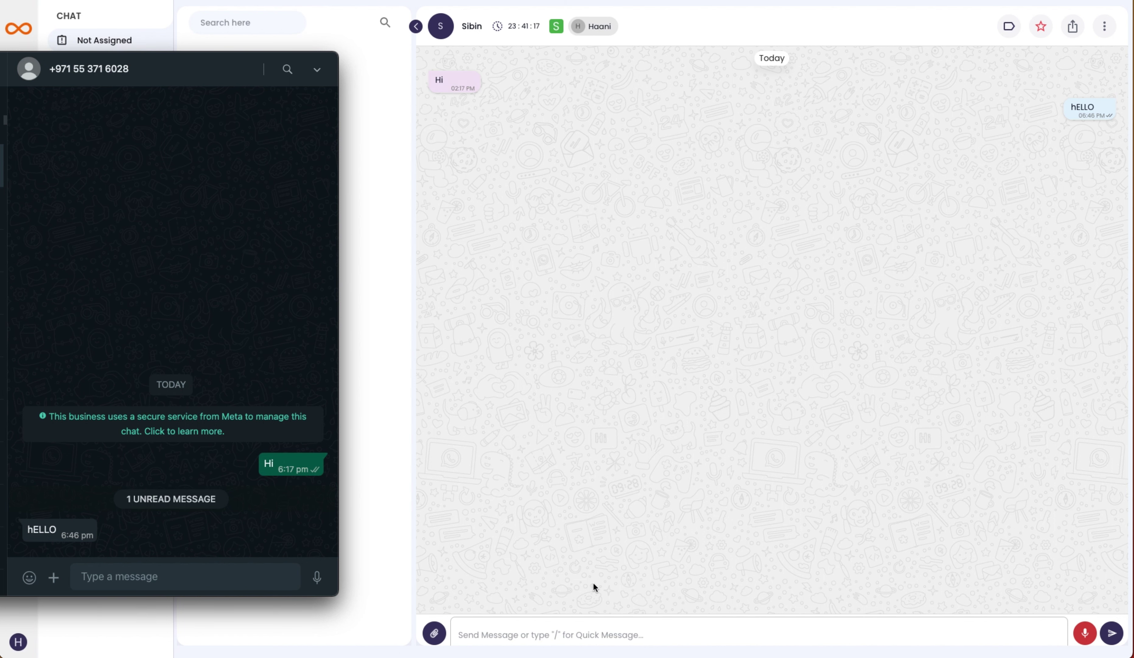
left_click(646, 507)
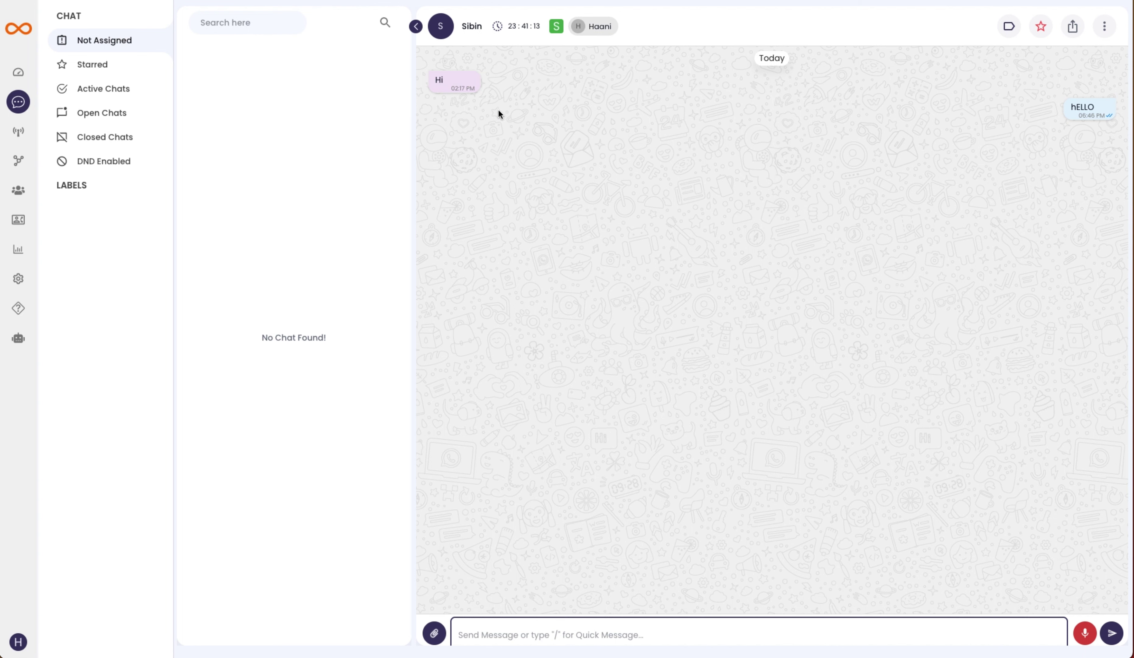
- Go to Security Center and continue the pending EGYFRUITS FOOD STUFF TRADING business verification
left_click(24, 138)
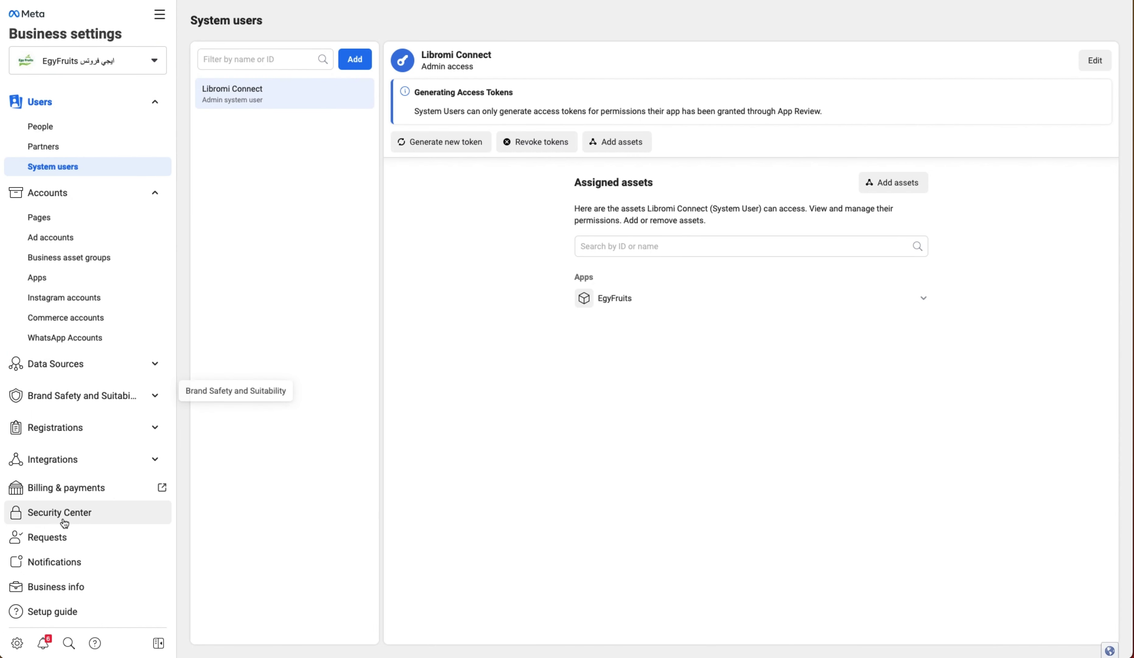
scroll(64, 523, "down", 2)
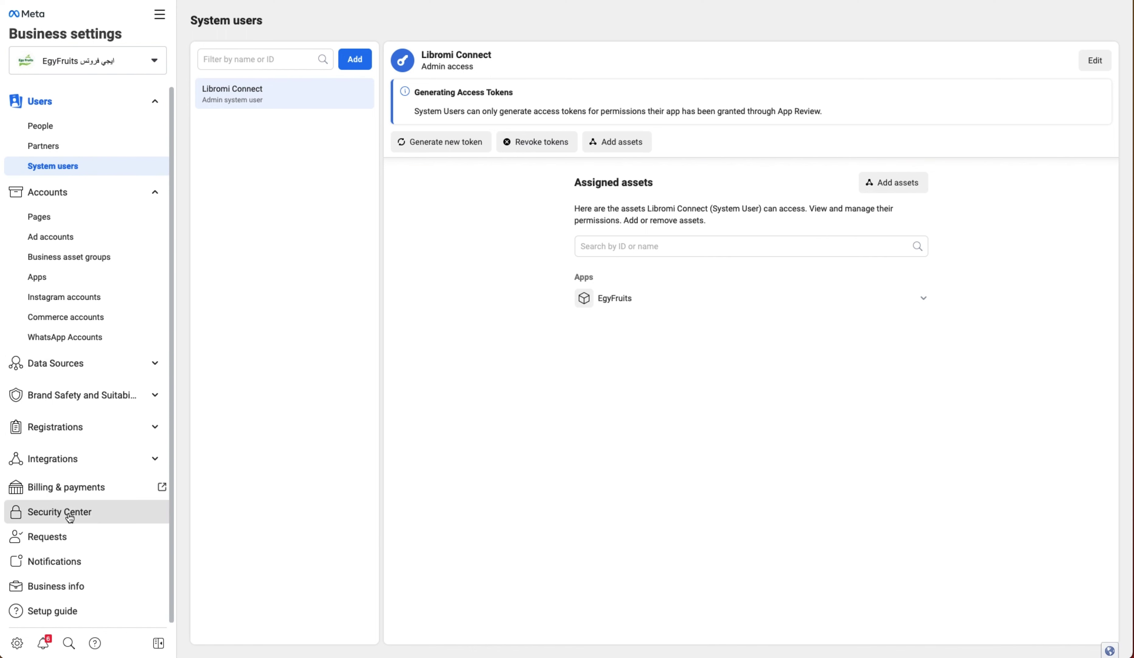
left_click(69, 515)
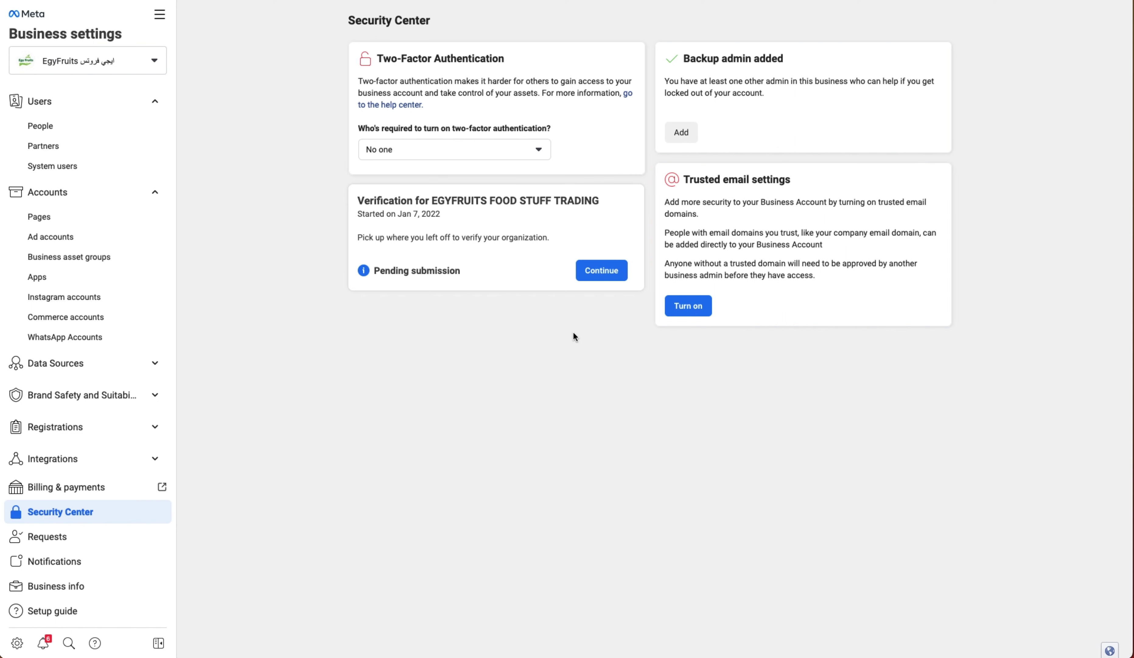
left_click(607, 273)
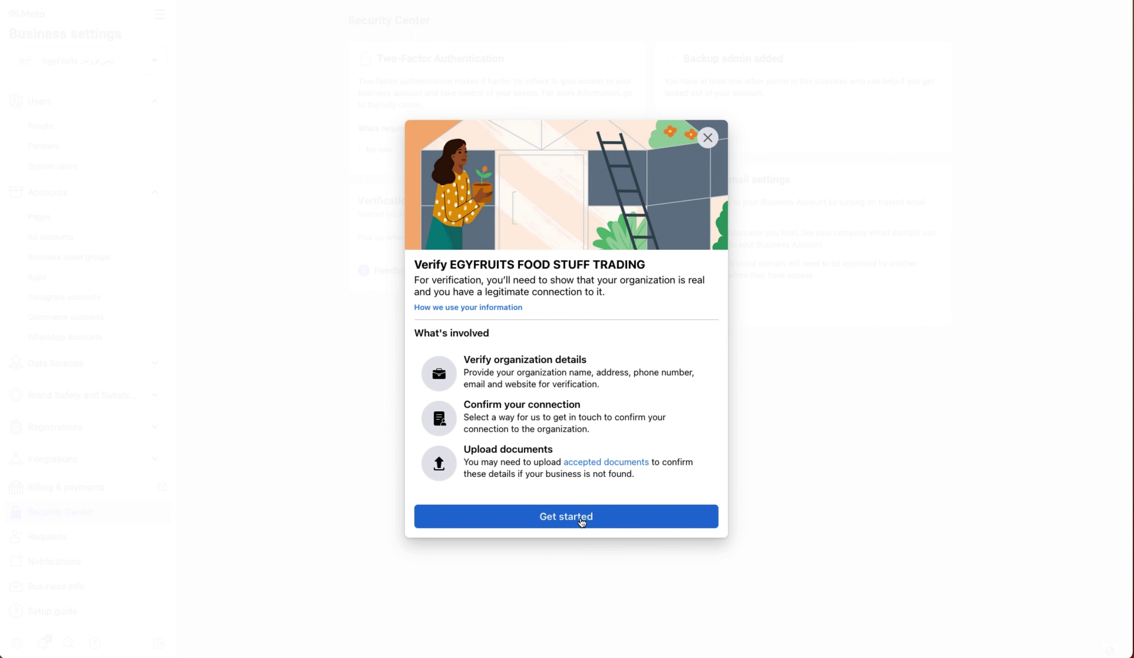
- Confirm the country and organization details, choose Phone call contact and Business Registration or License Document
left_click(582, 522)
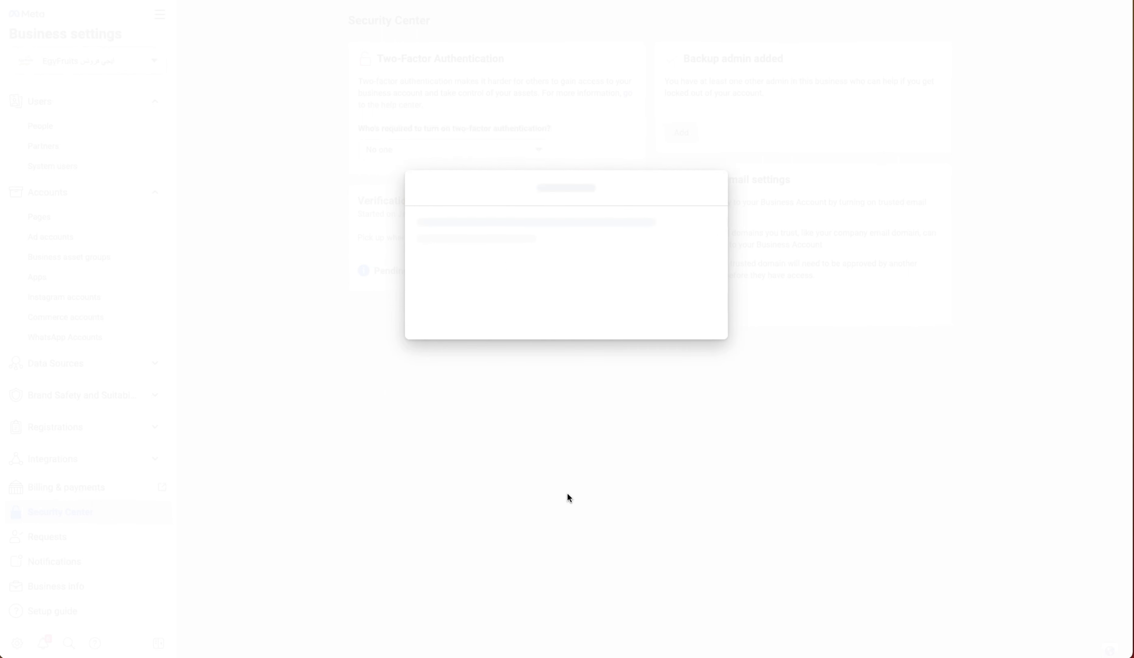
left_click(677, 268)
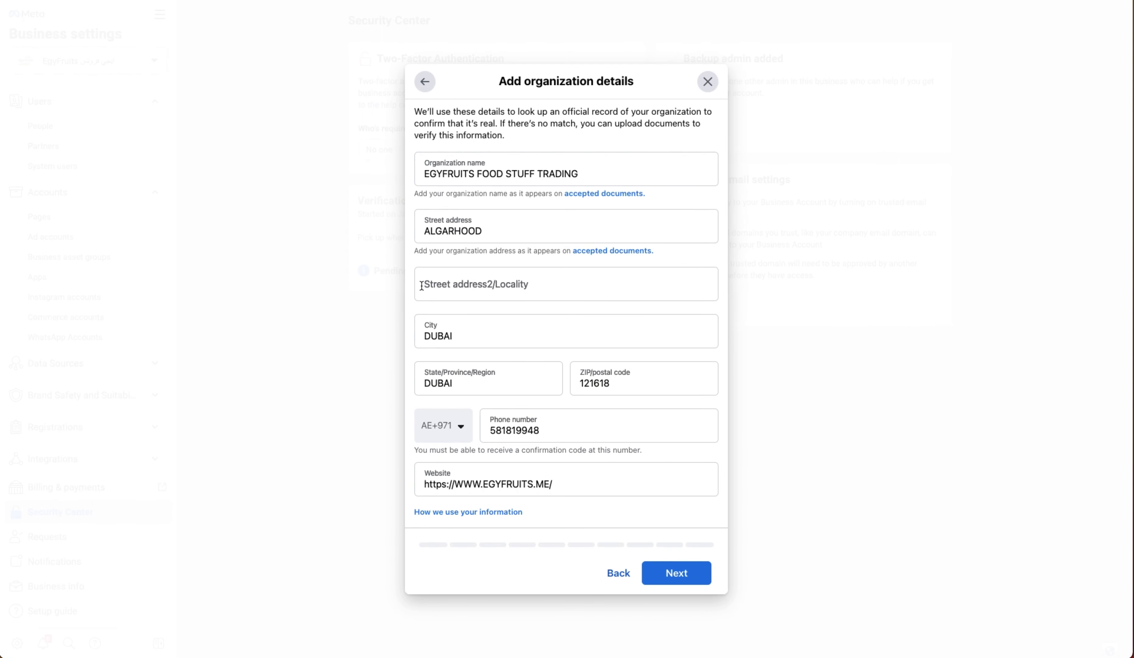
left_click(698, 576)
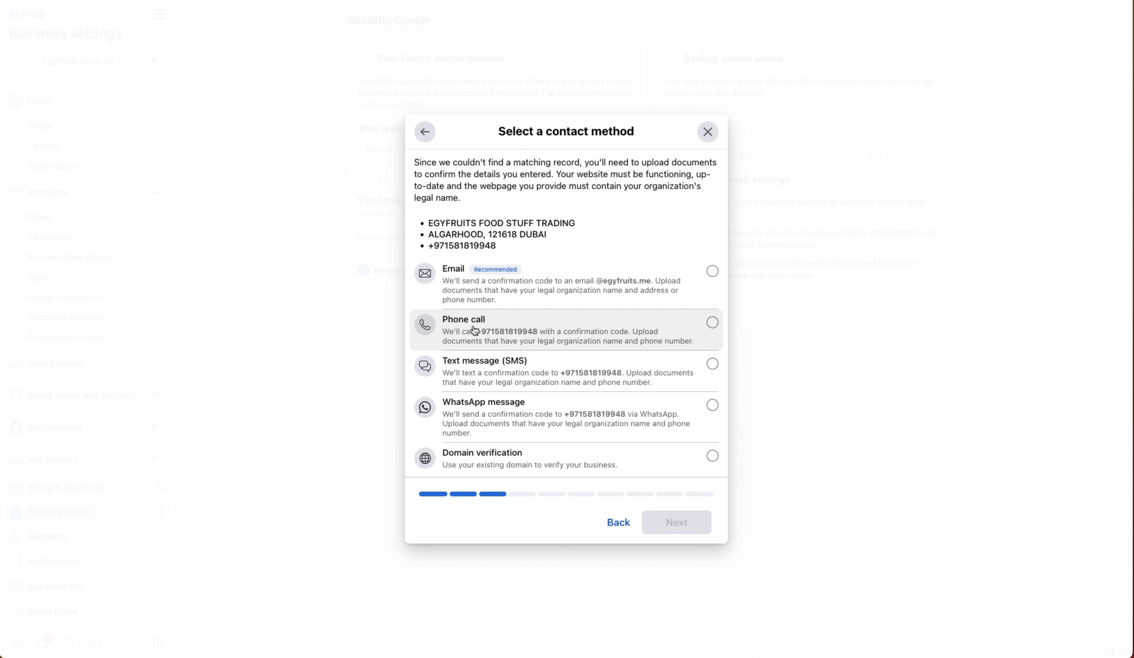
left_click(712, 323)
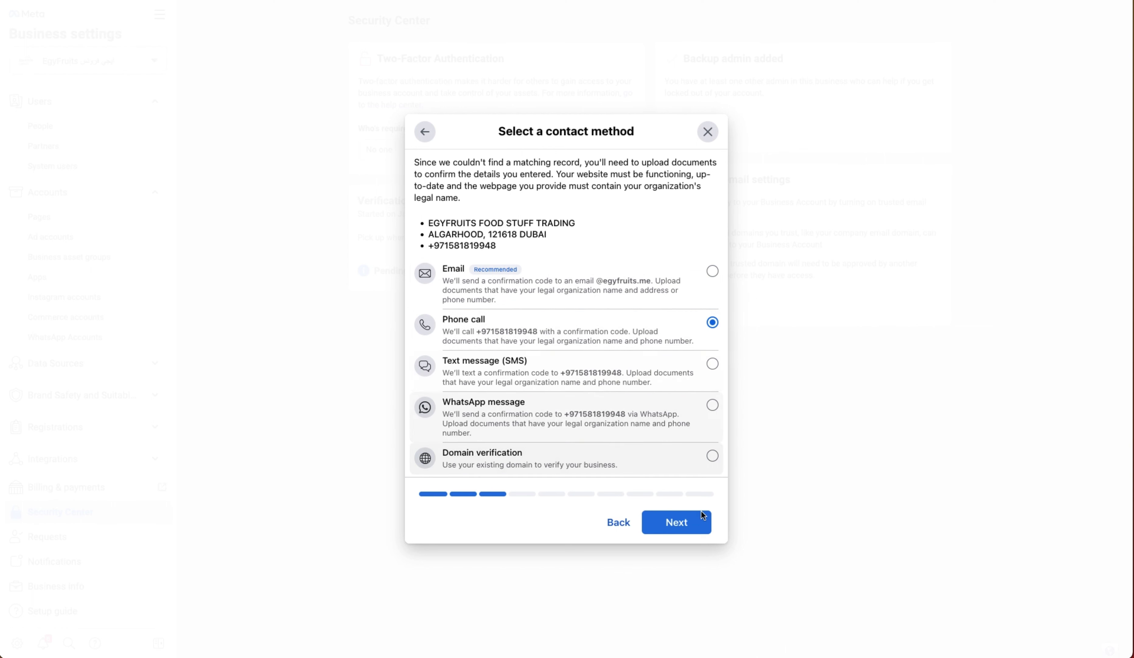
left_click(694, 528)
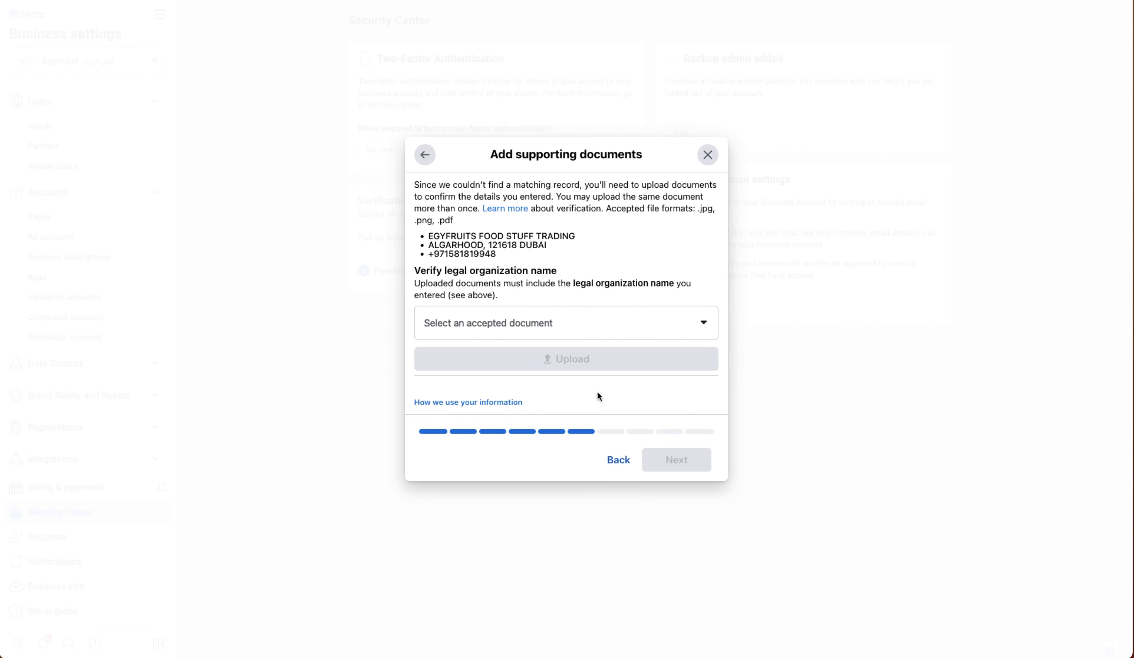
left_click(549, 324)
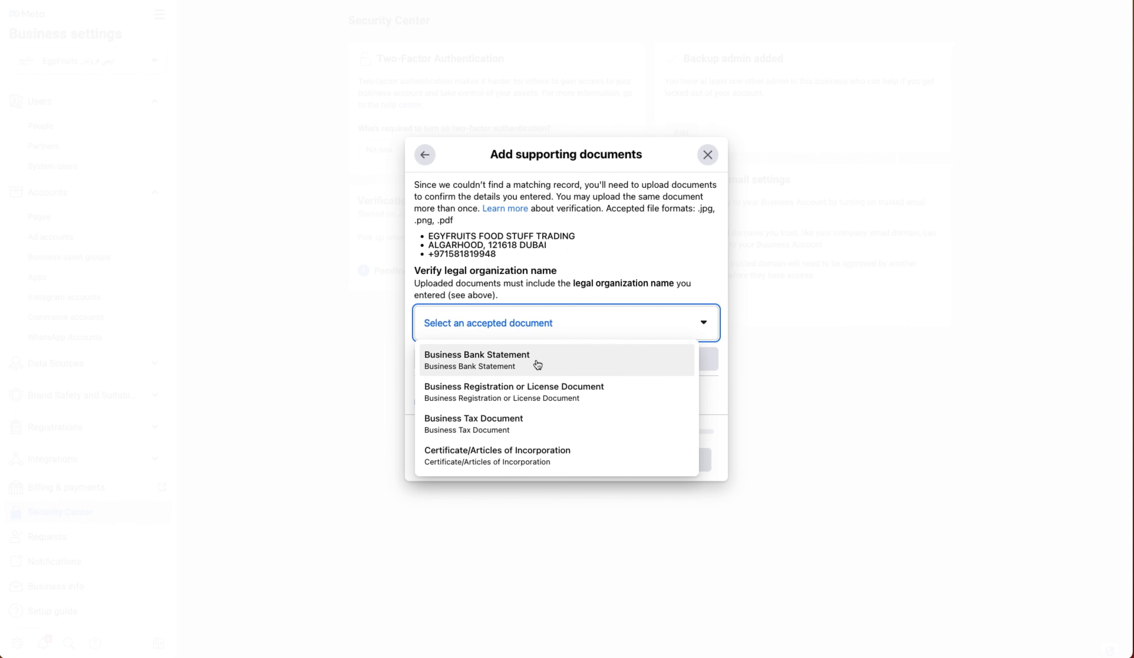
left_click(573, 397)
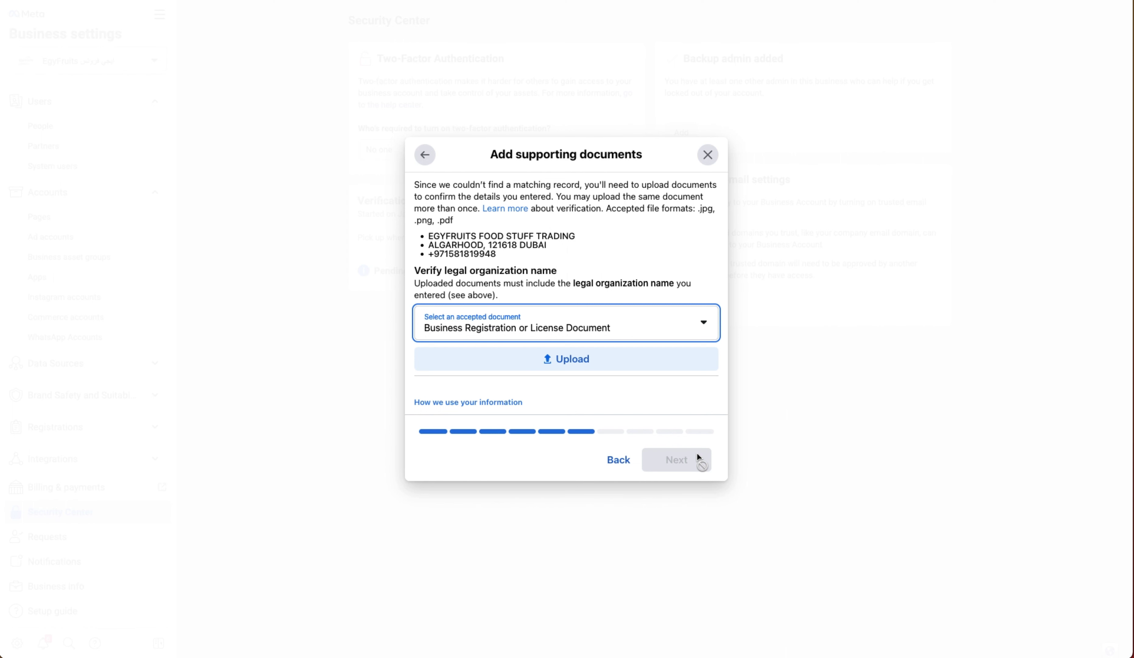
- Exit the verification flow and keep the entered details as Pending submission
left_click(708, 155)
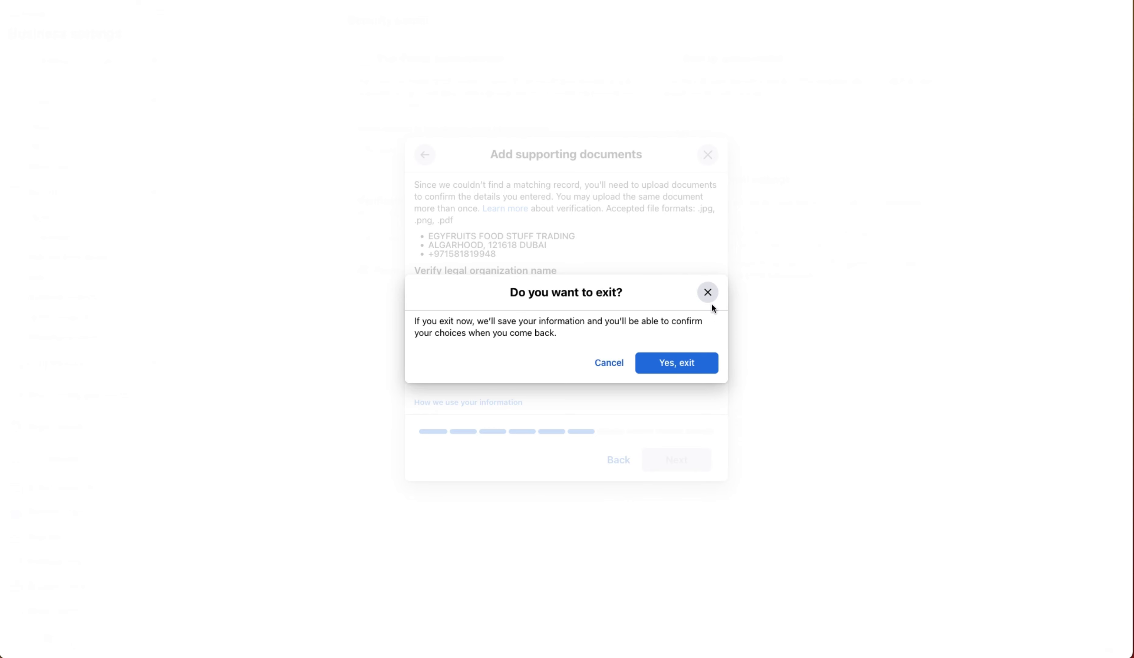
left_click(707, 292)
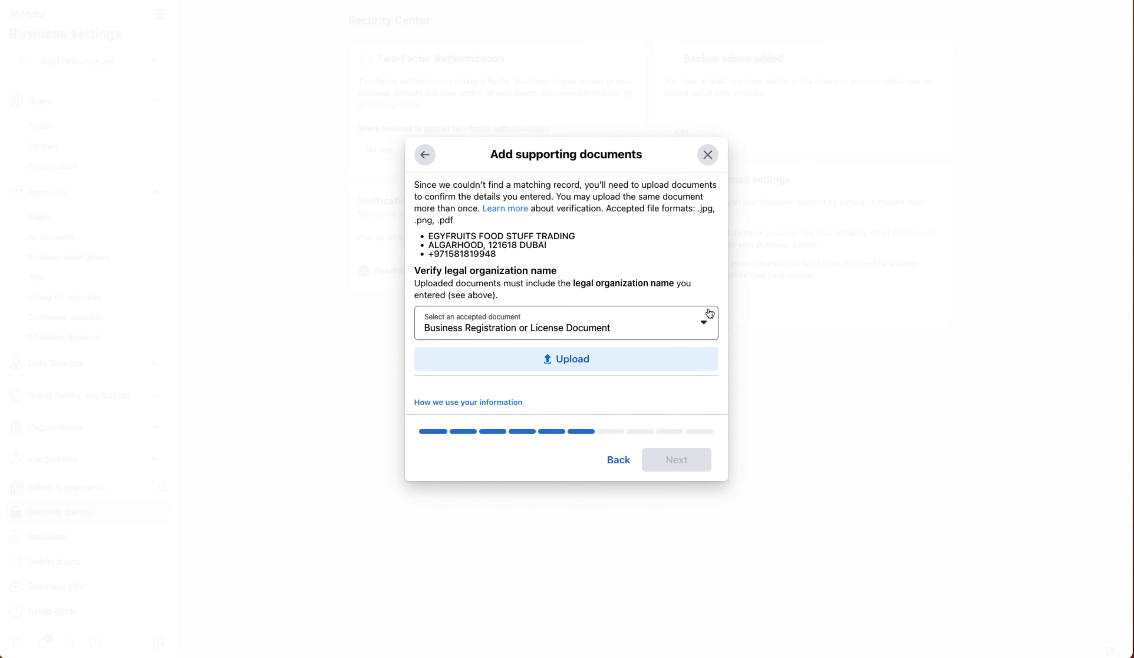
left_click(707, 155)
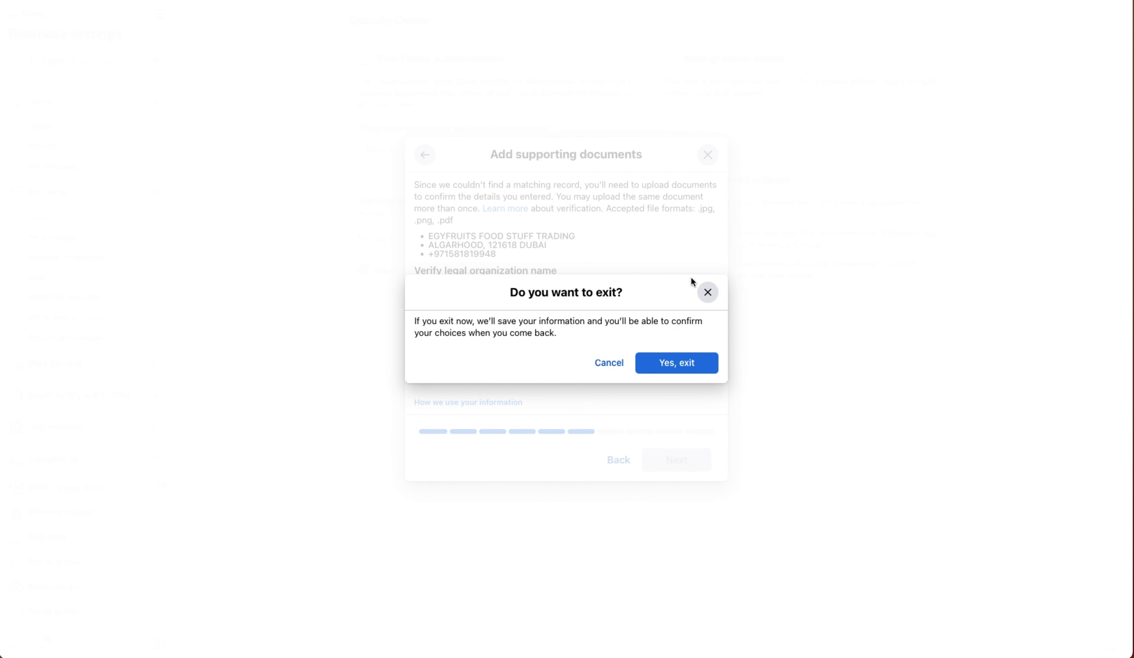
left_click(695, 366)
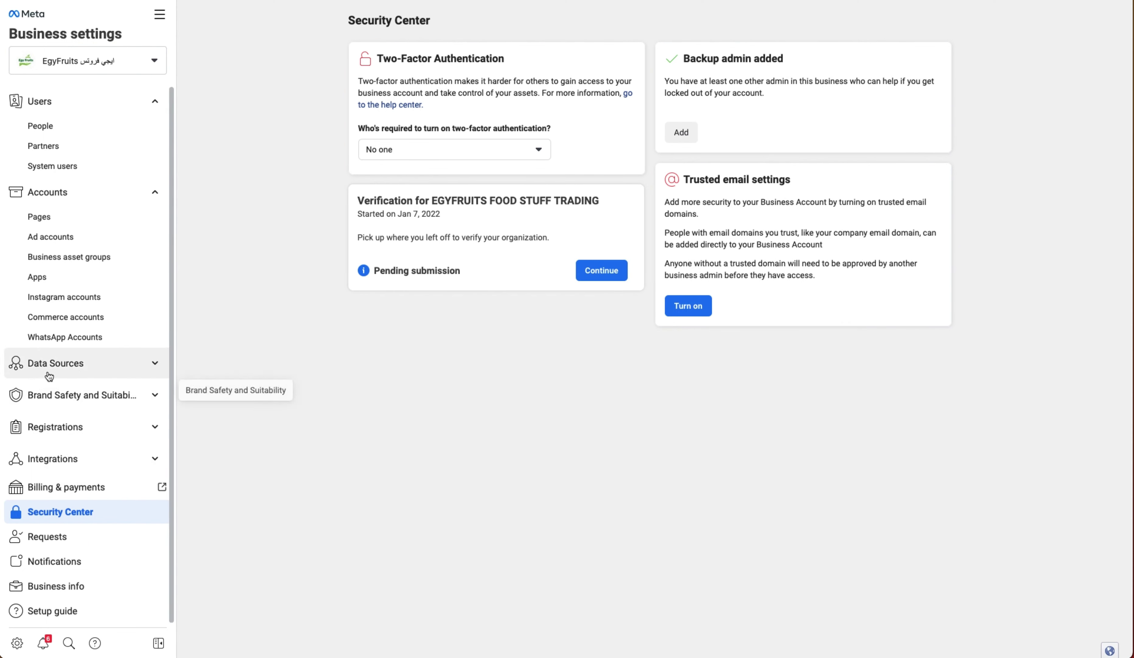
- Check the EgyFruits WhatsApp account's business information under Settings, then view it in WhatsApp Manager
left_click(104, 337)
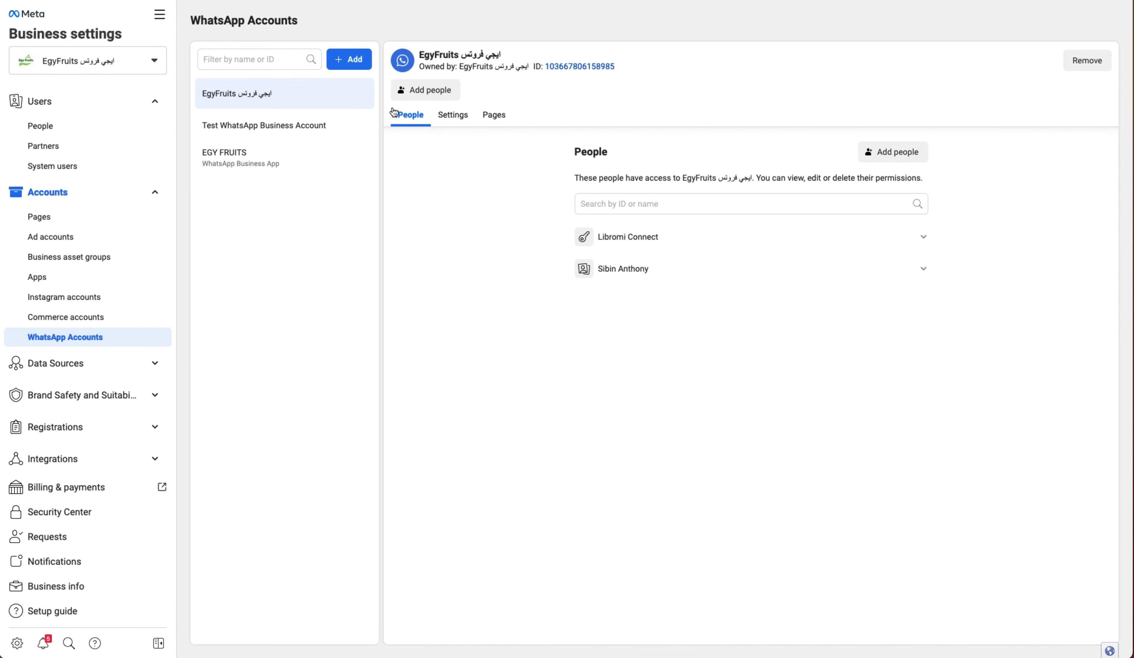
left_click(454, 116)
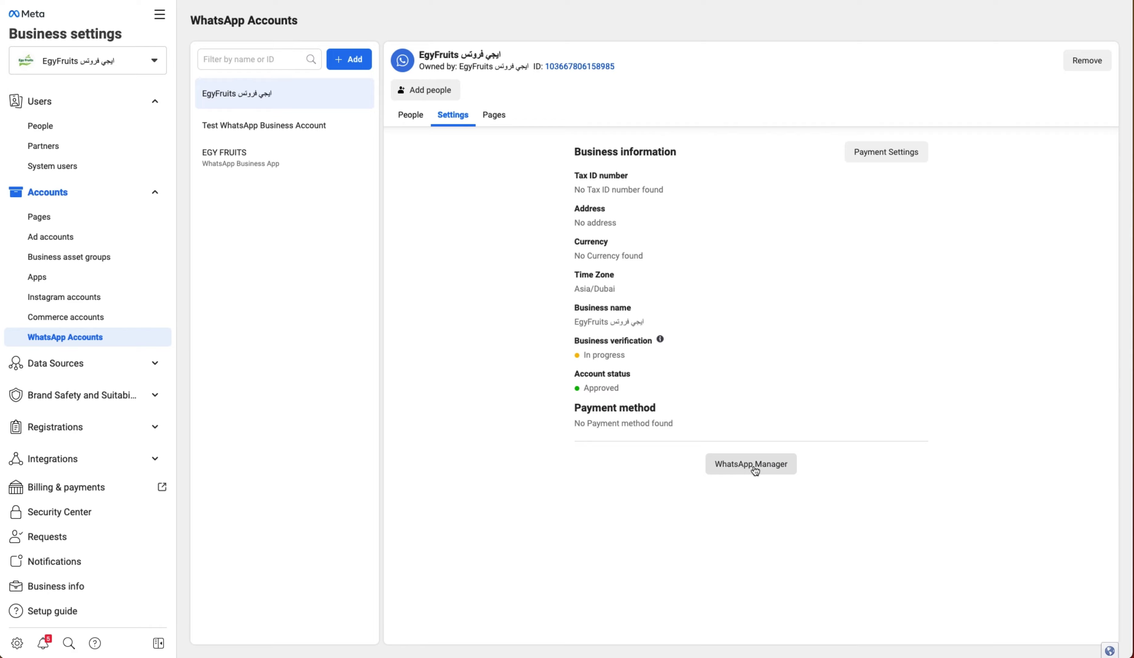
left_click(753, 467)
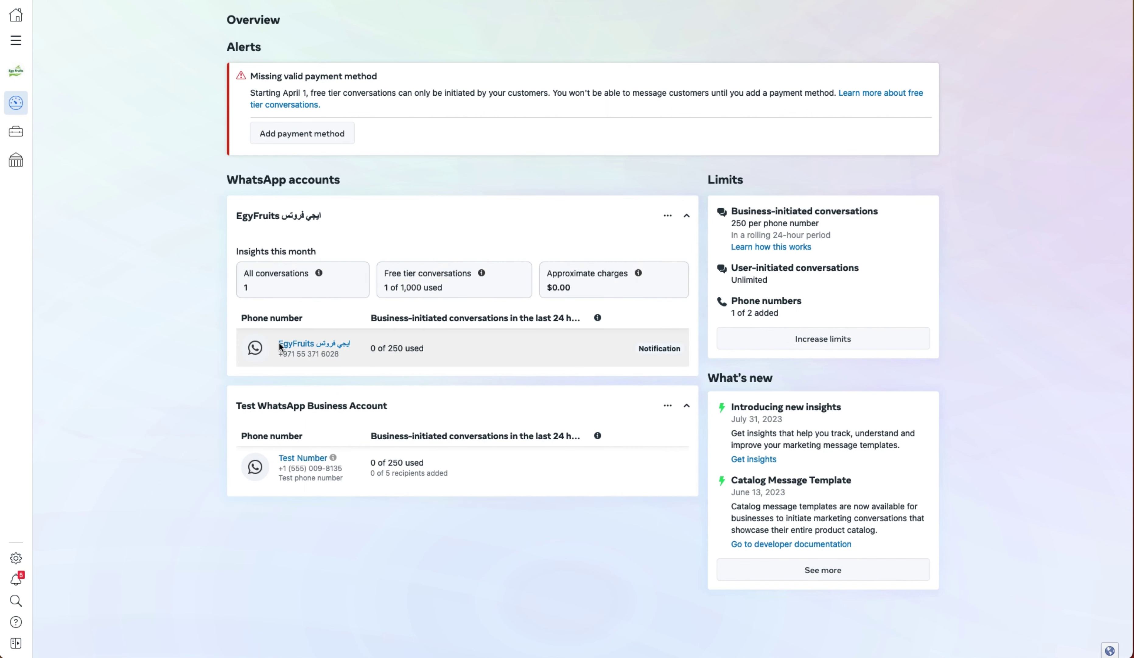
left_click(316, 345)
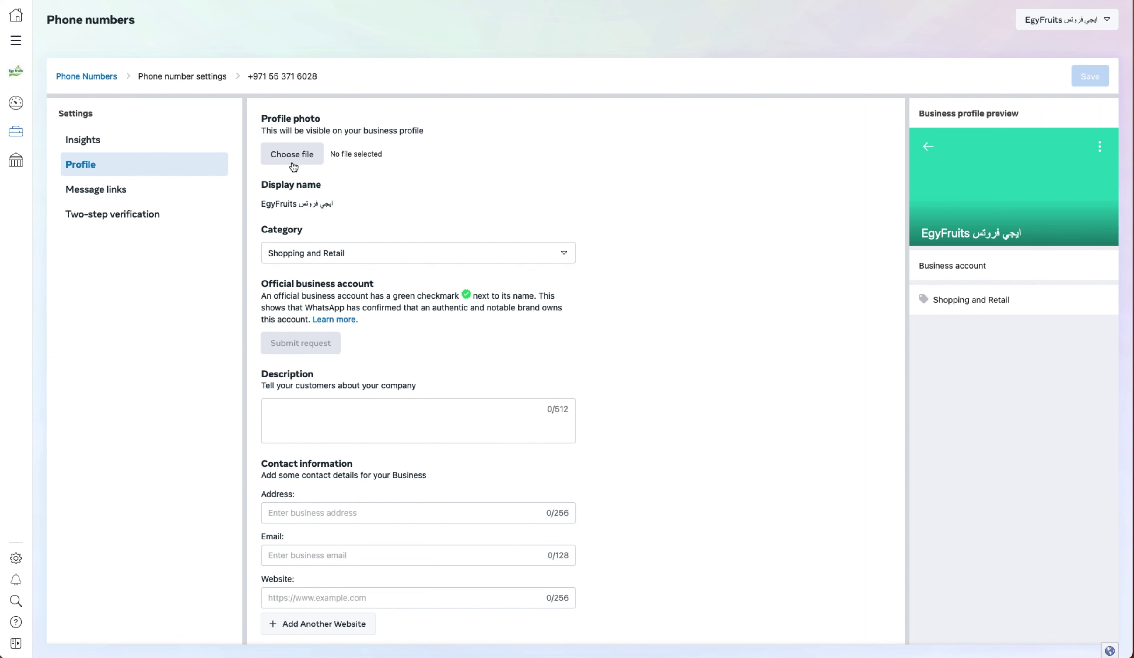
scroll(345, 392, "down", 1)
left_click(323, 387)
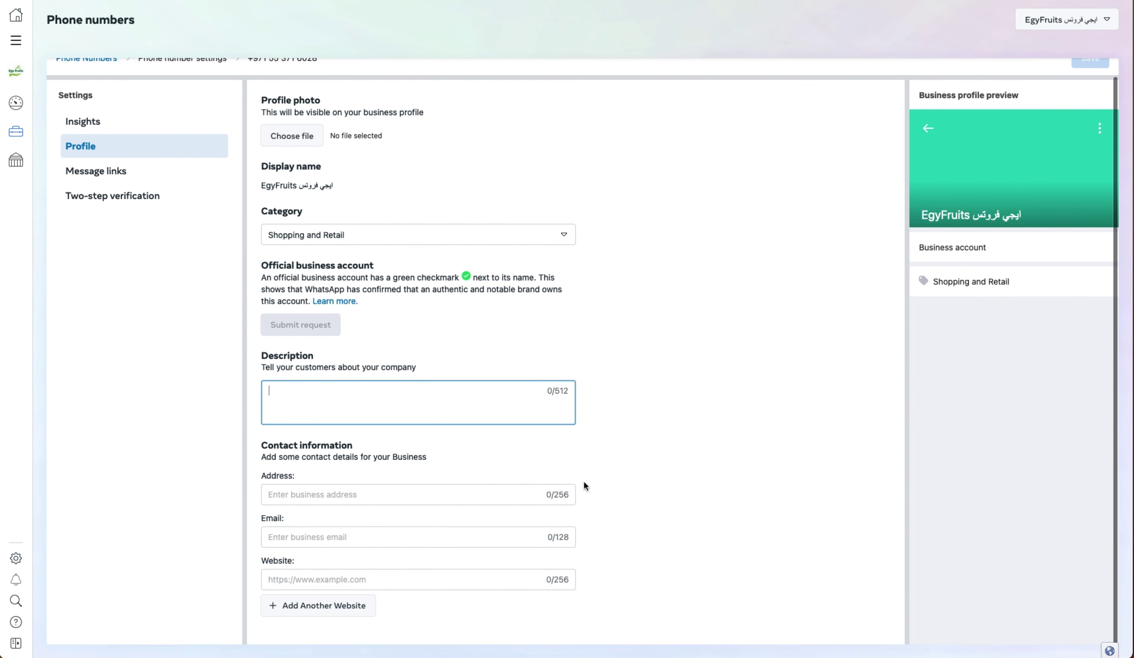
scroll(584, 437, "up", 1)
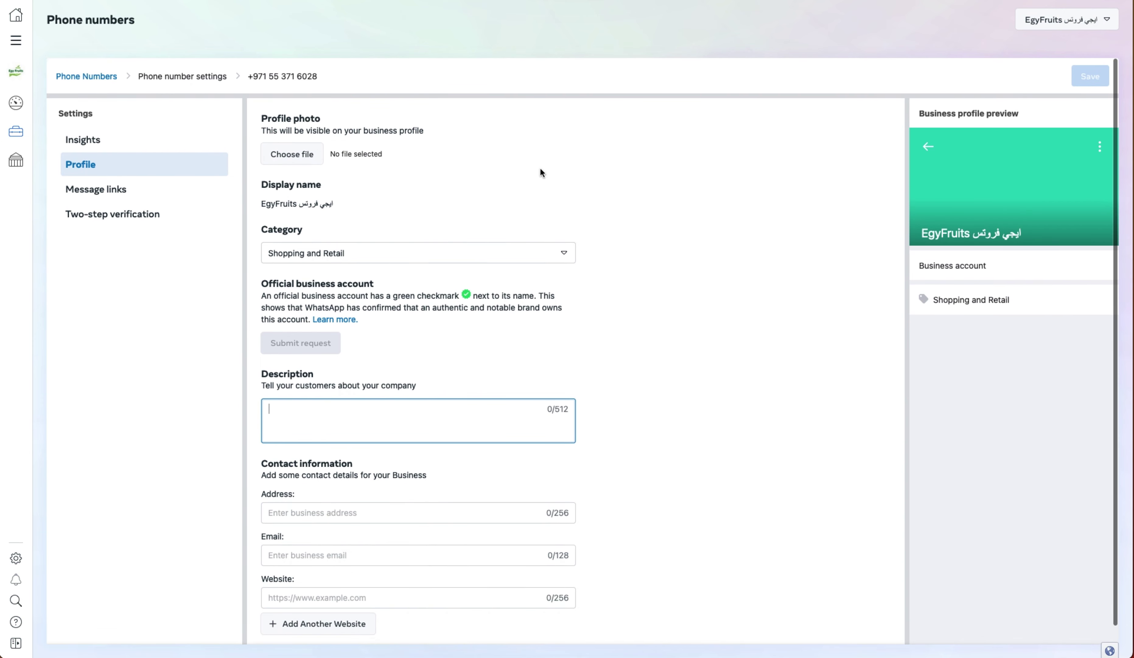
left_click(878, 365)
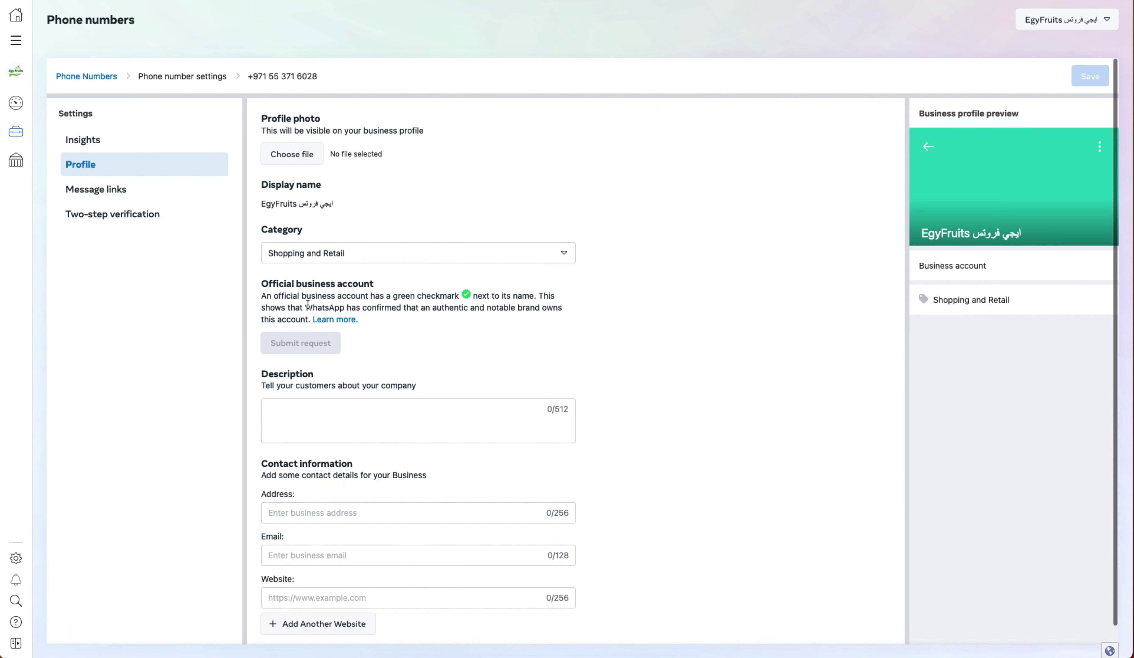
left_click(465, 292, "shift")
left_click(498, 334)
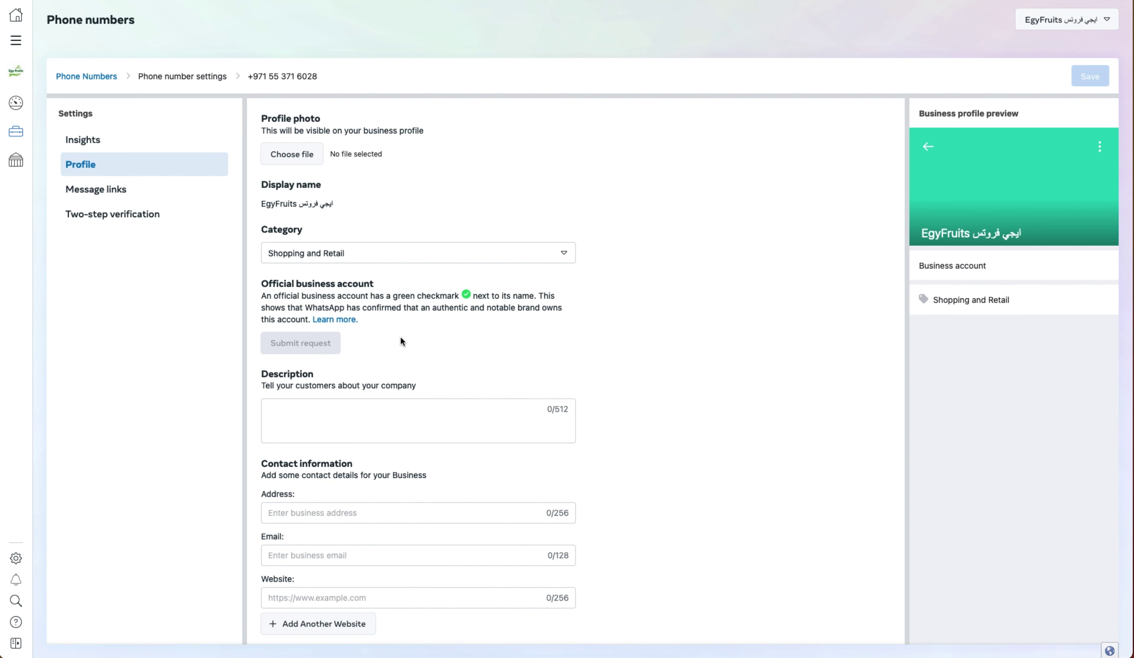
mouse_move(309, 343)
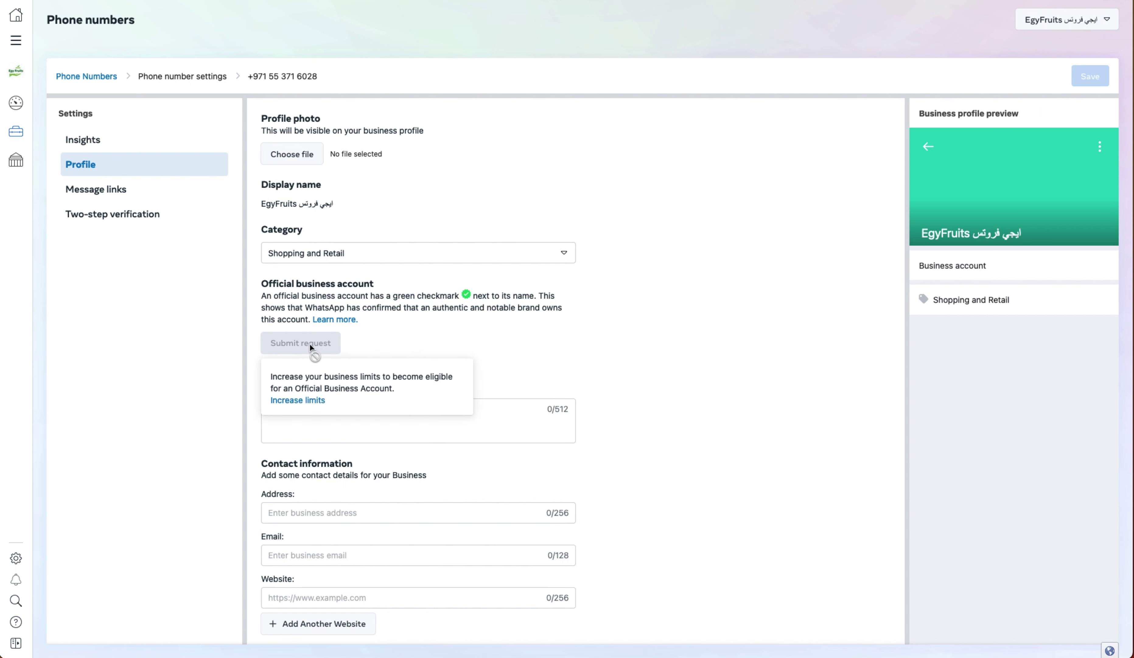
left_click(301, 401)
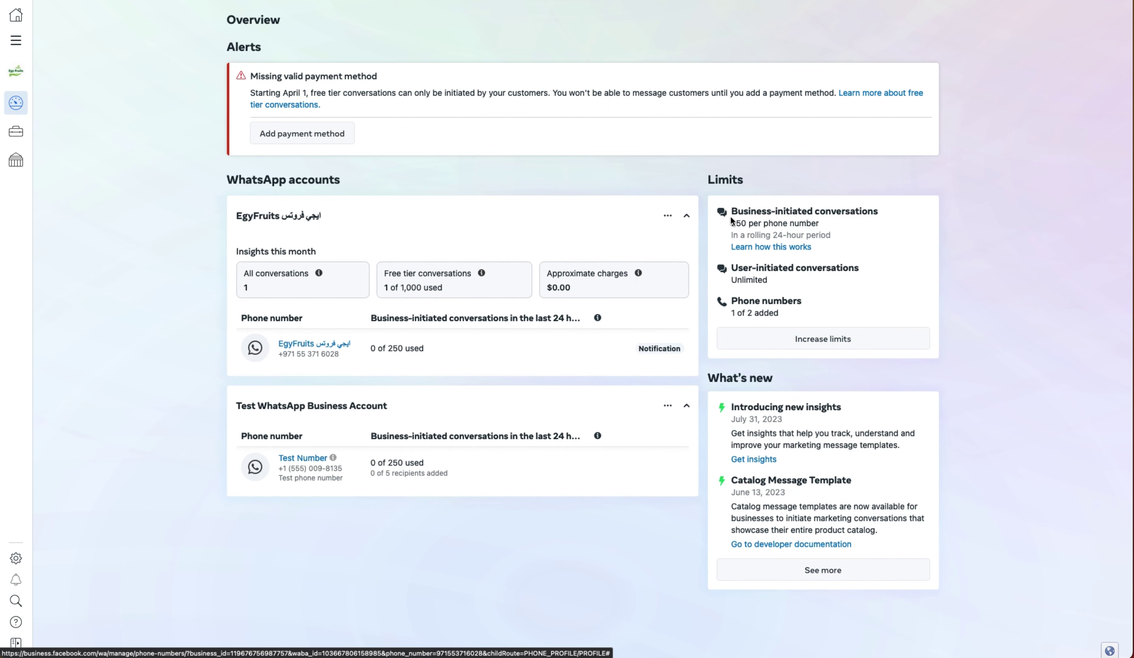
- Check the 250 per phone number limit, then follow the Alerts card's Add payment method link
left_click_drag(731, 223, 822, 225)
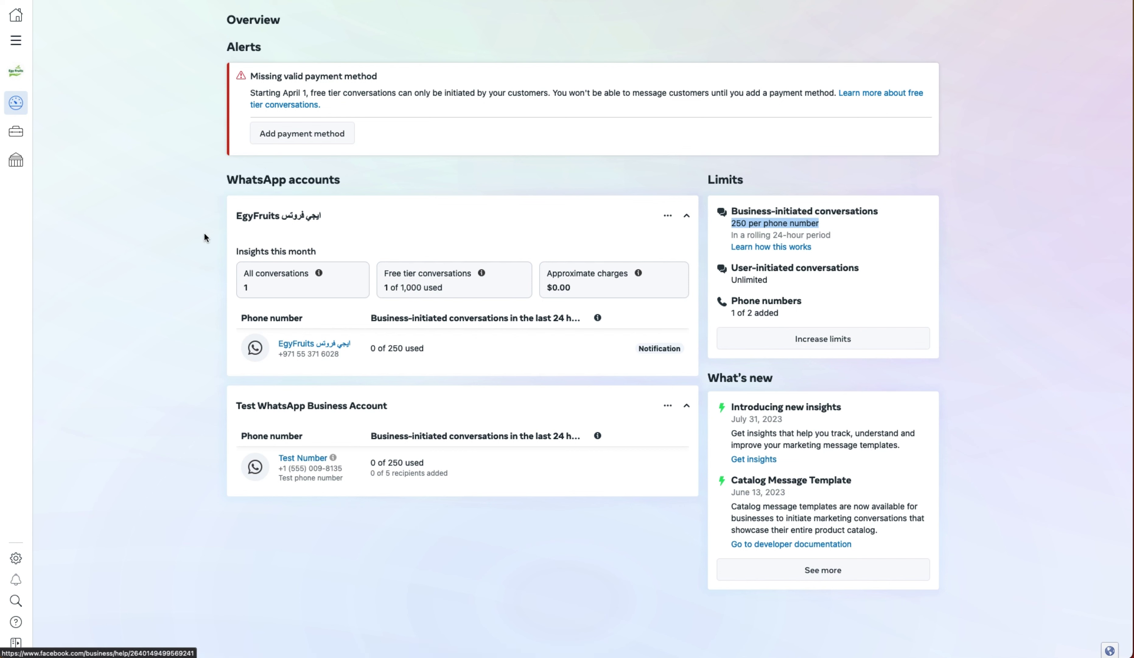
left_click(172, 331)
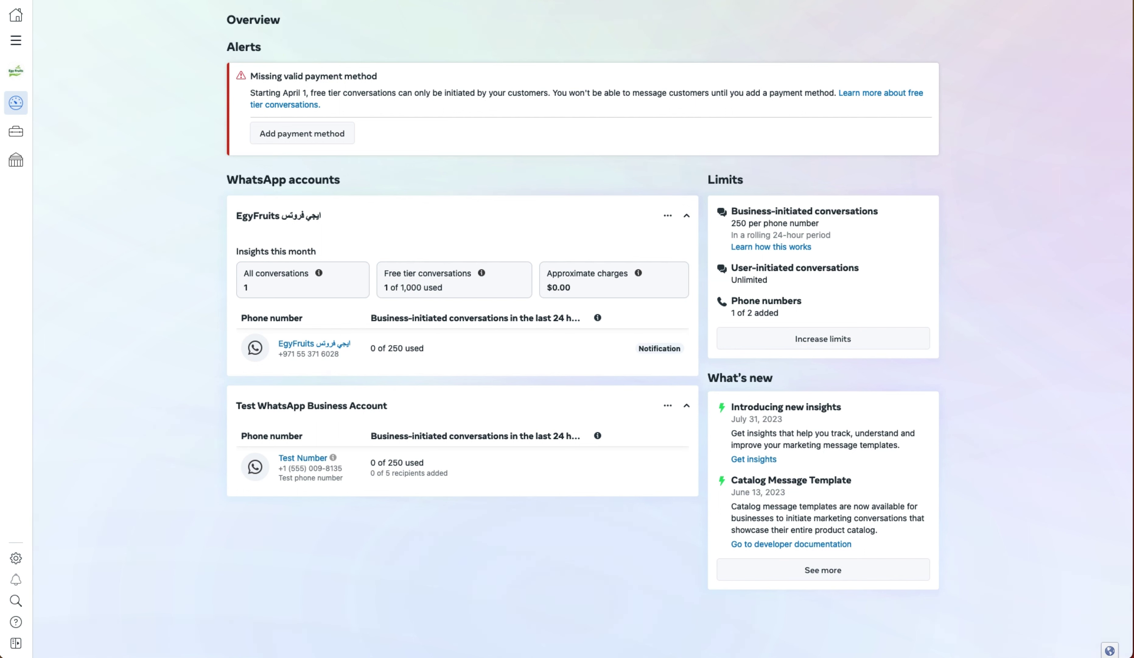
left_click(321, 143)
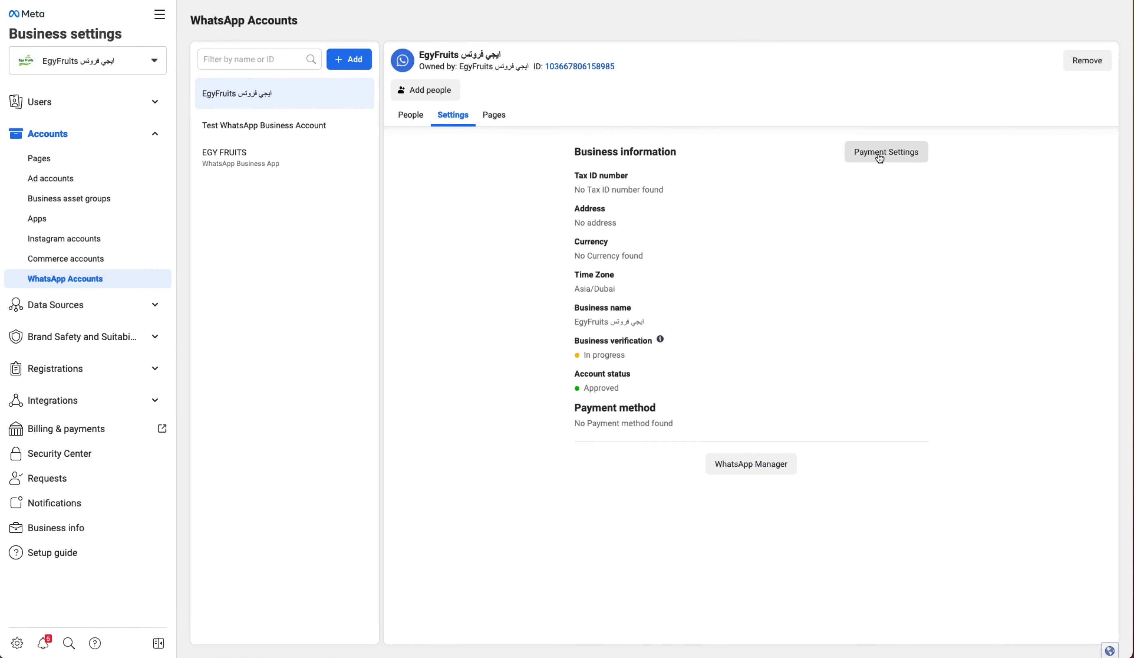
- Open the EgyFruits account's payment settings and review the Tax Information form without saving
left_click(896, 155)
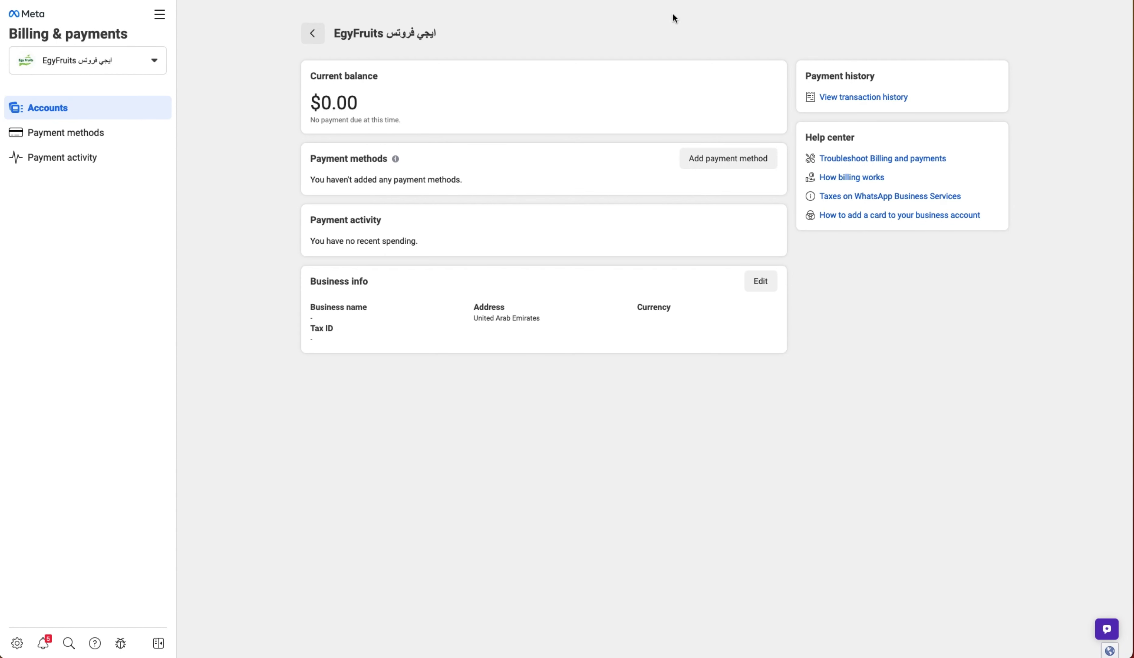
left_click(761, 282)
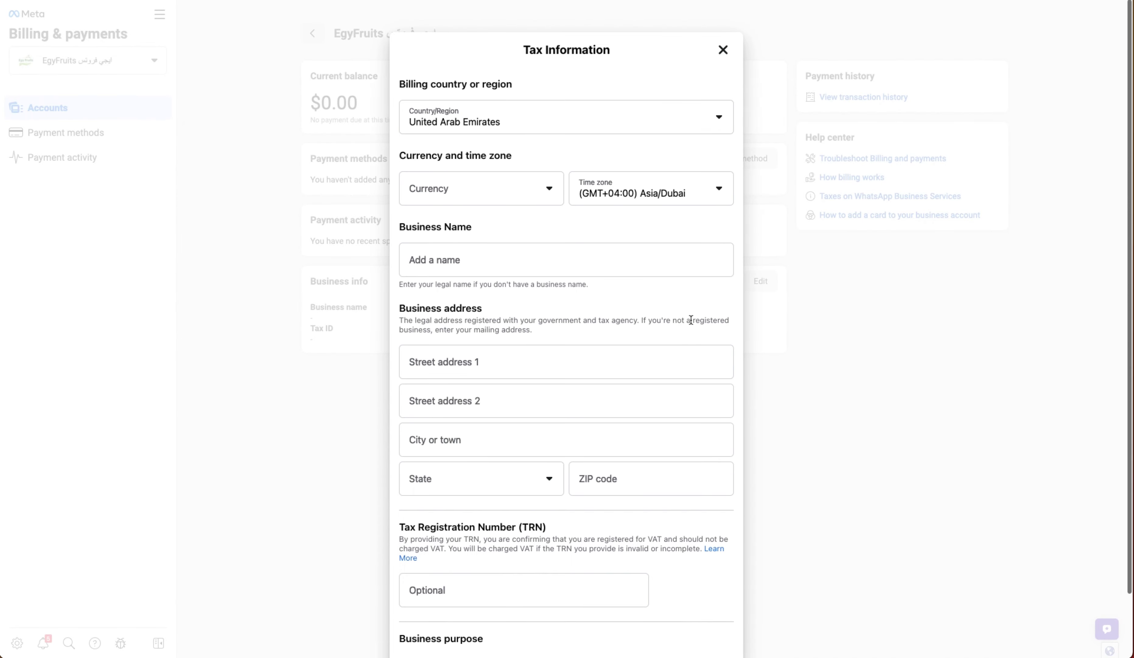
scroll(578, 583, "down", 3)
scroll(580, 584, "up", 5)
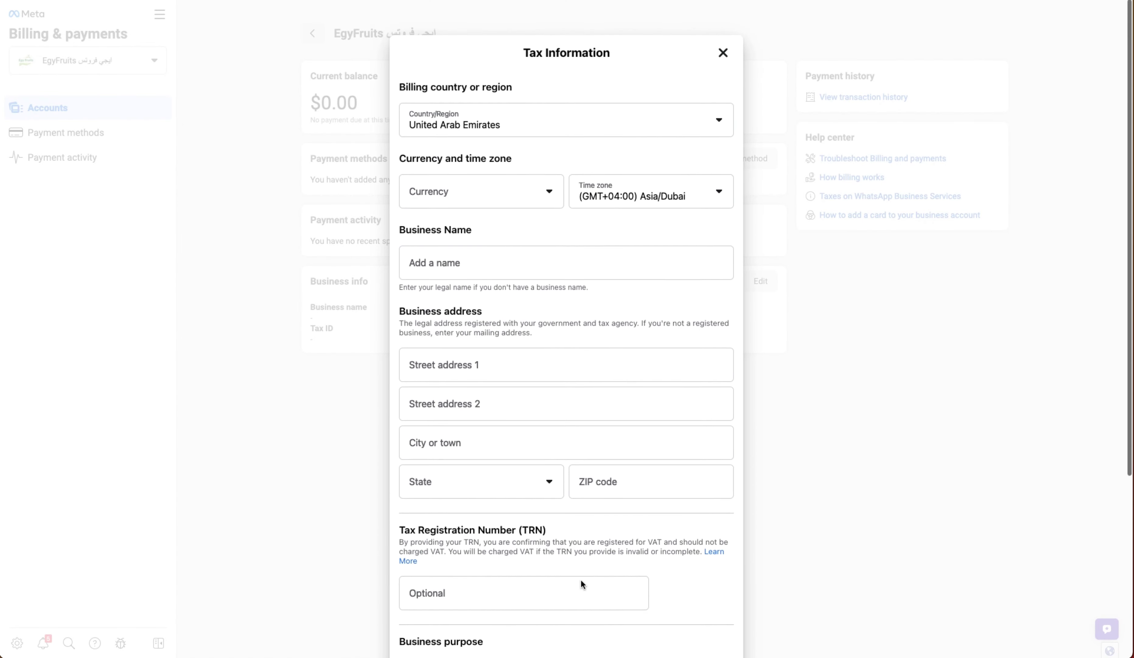
key("Escape")
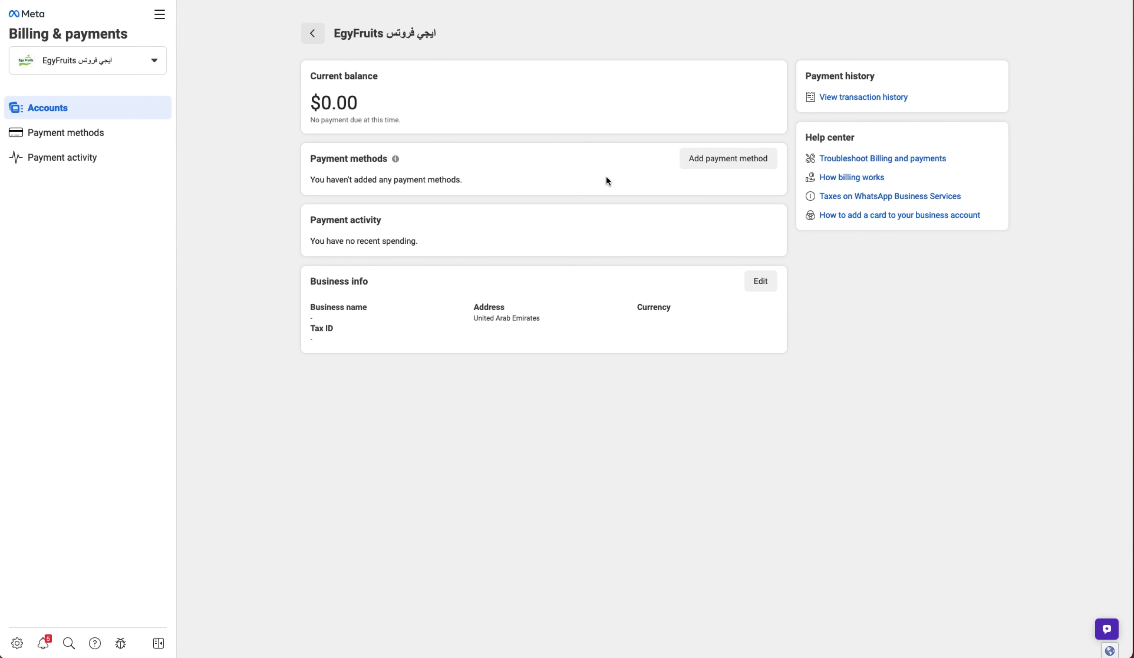